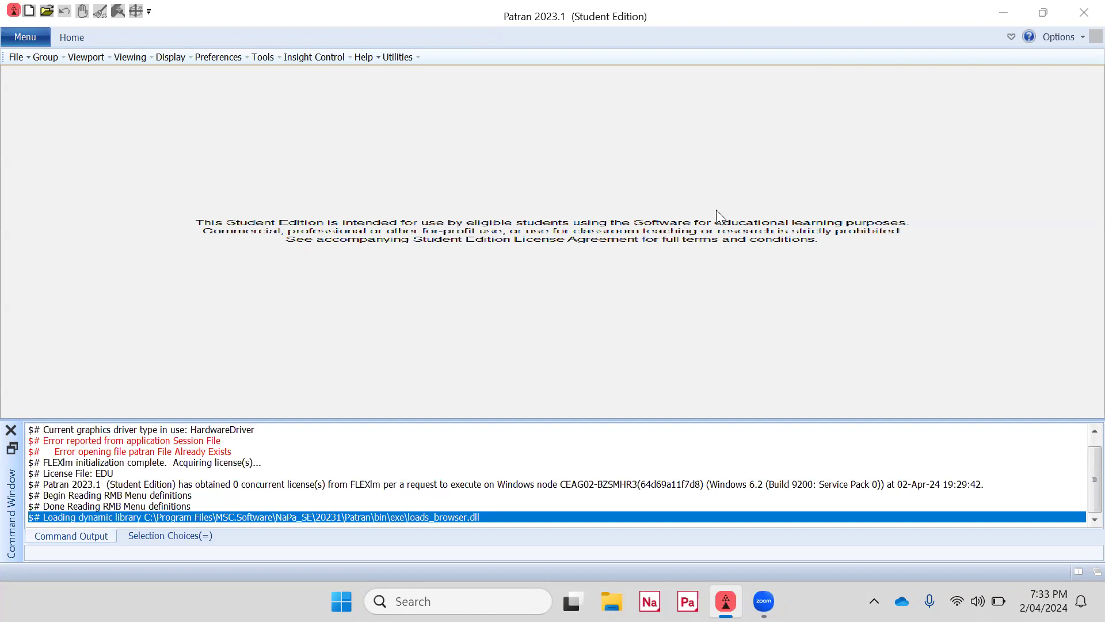
- Start a new database and browse to the Tutorial3 folder on the Desktop
left_click(15, 57)
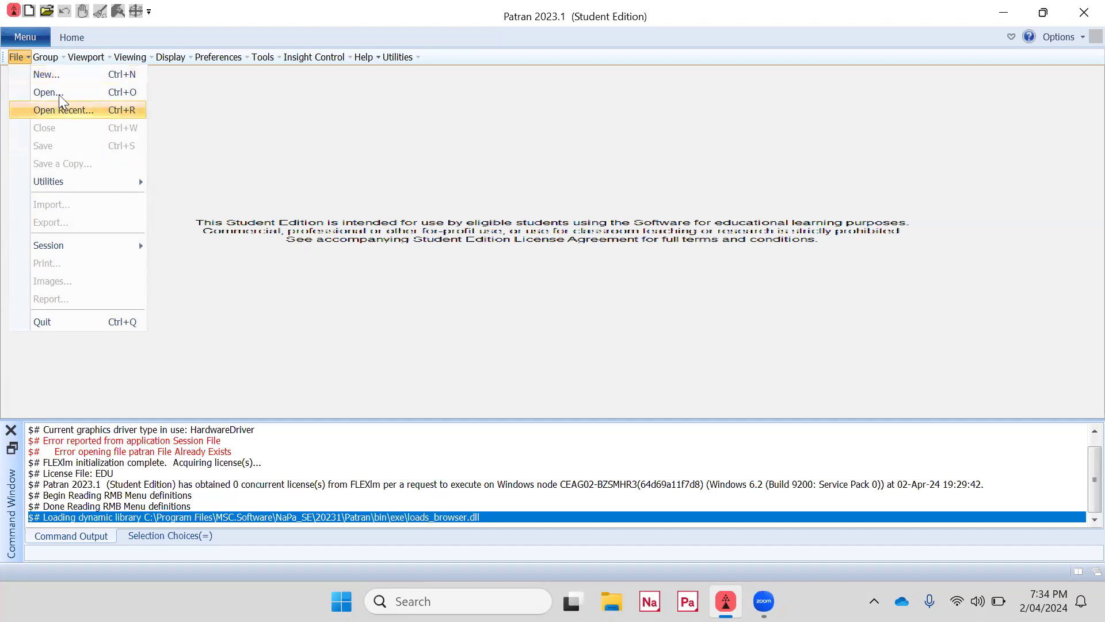
left_click(47, 74)
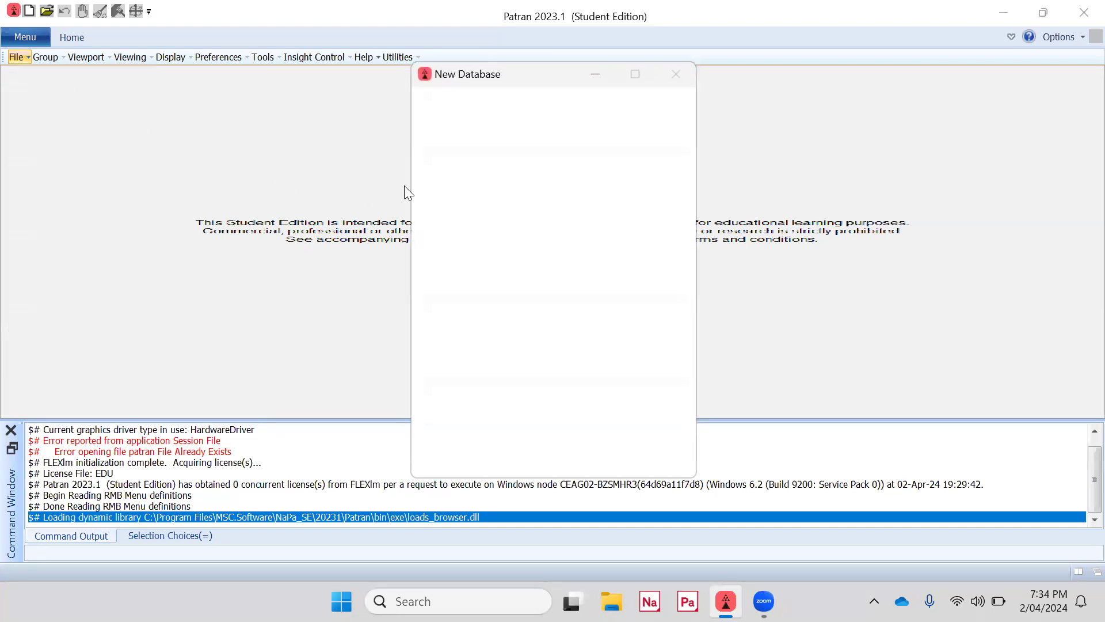
left_click(466, 294)
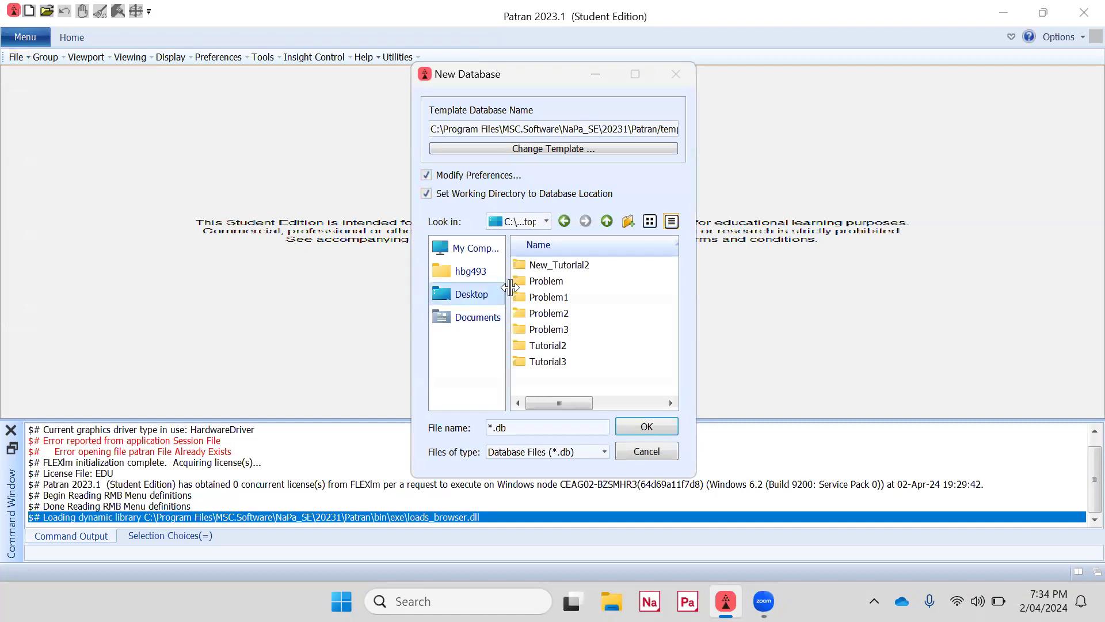
double_click(547, 361)
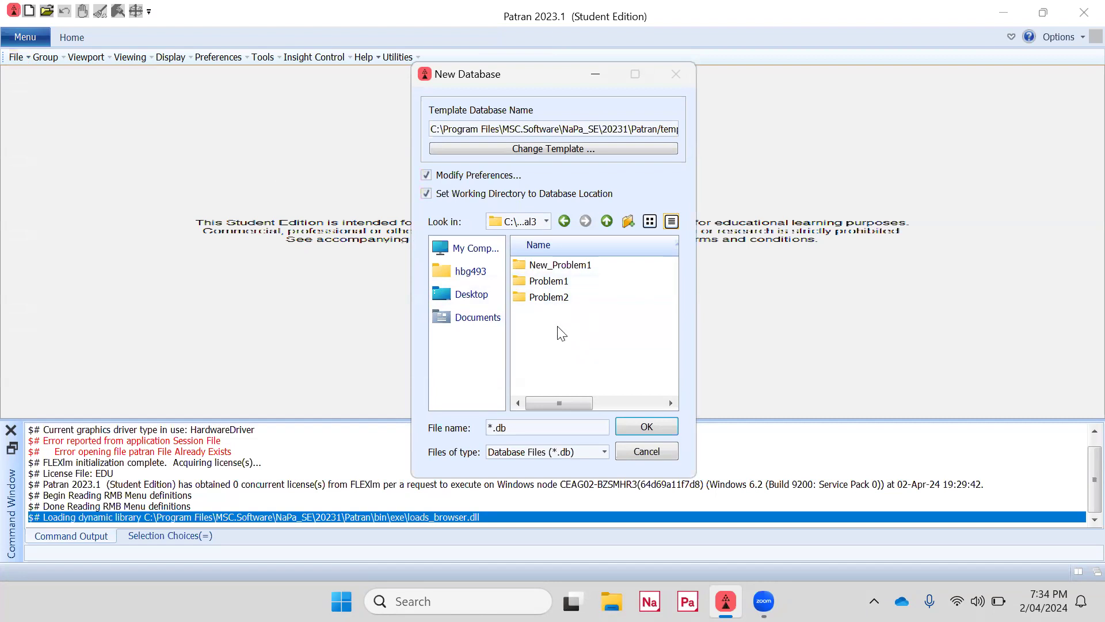
- Create a folder named New_2_Problem1 inside Tutorial3 and open it as the database location
right_click(563, 321)
left_click(588, 339)
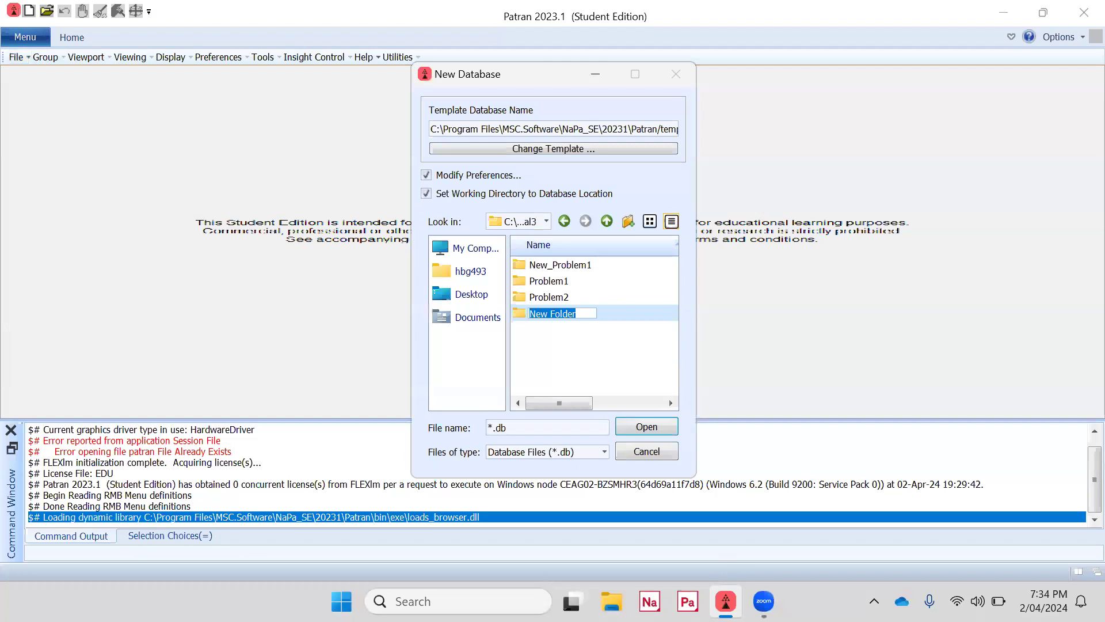
type("New")
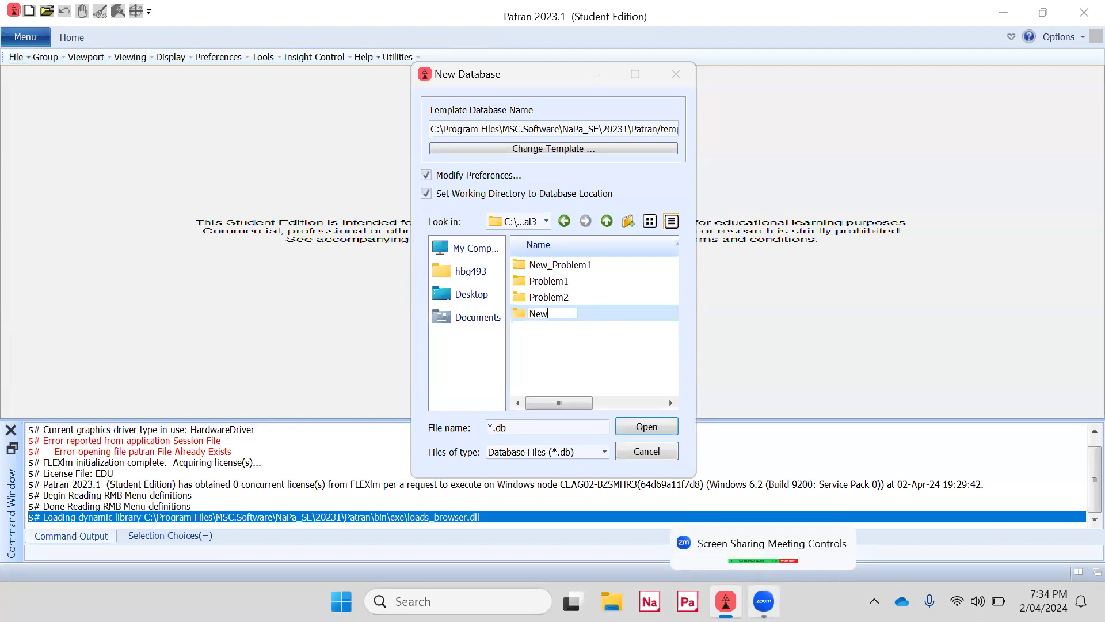
type(" 1")
key("BackSpace")
type("2 ")
type("Problem1")
double_click(520, 315)
- Name the new database cantilevered_plate.db and create it
triple_click(527, 430)
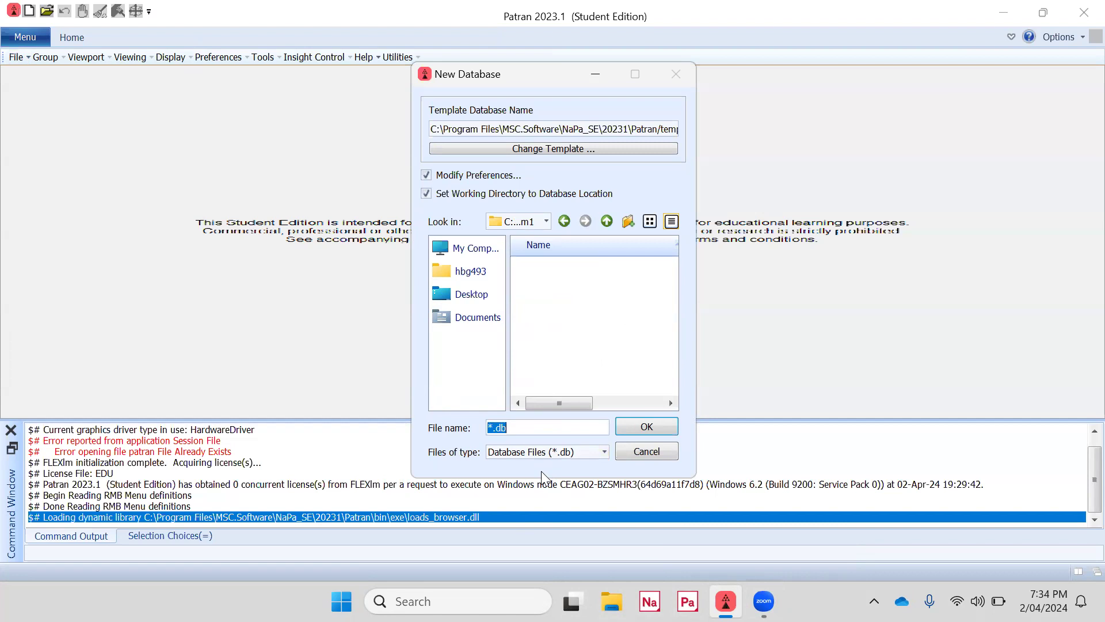
type("cantilevered_plate.db")
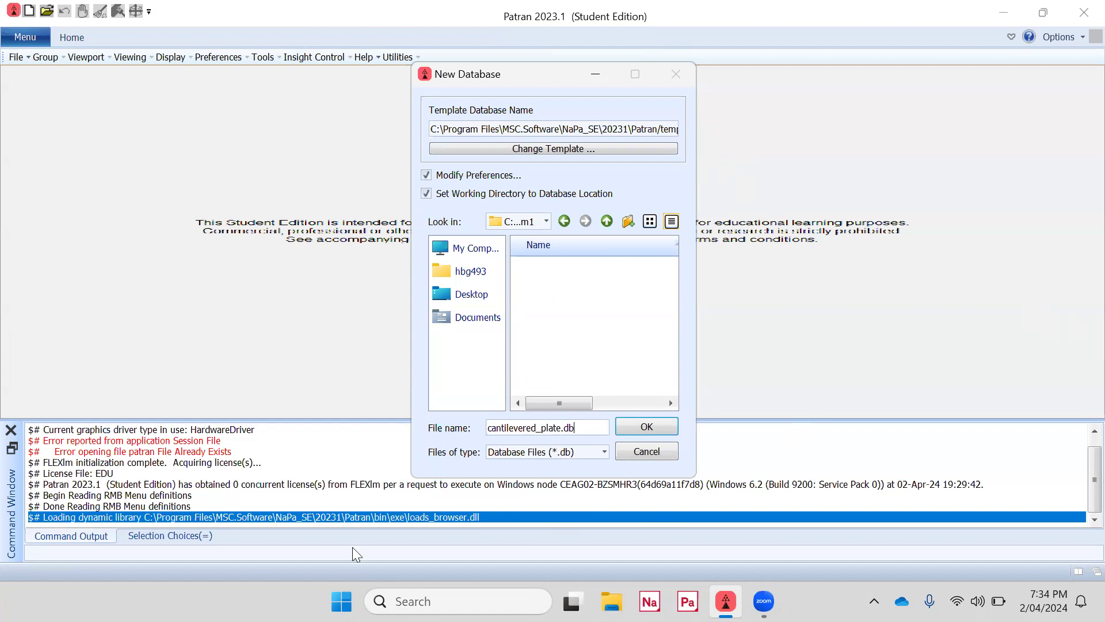
left_click(643, 429)
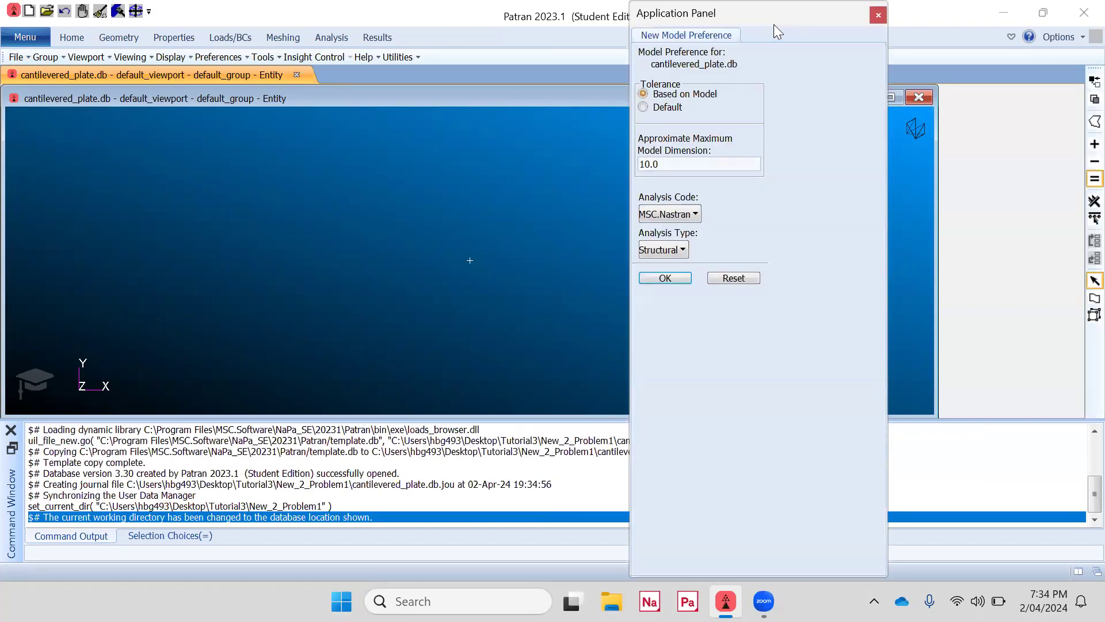
- Dock the selection toolbar horizontally above the viewport, then resize and reposition the viewport window to fit the workspace
left_click_drag(1087, 68, 542, 80)
left_click(815, 155)
left_click_drag(820, 152, 655, 118)
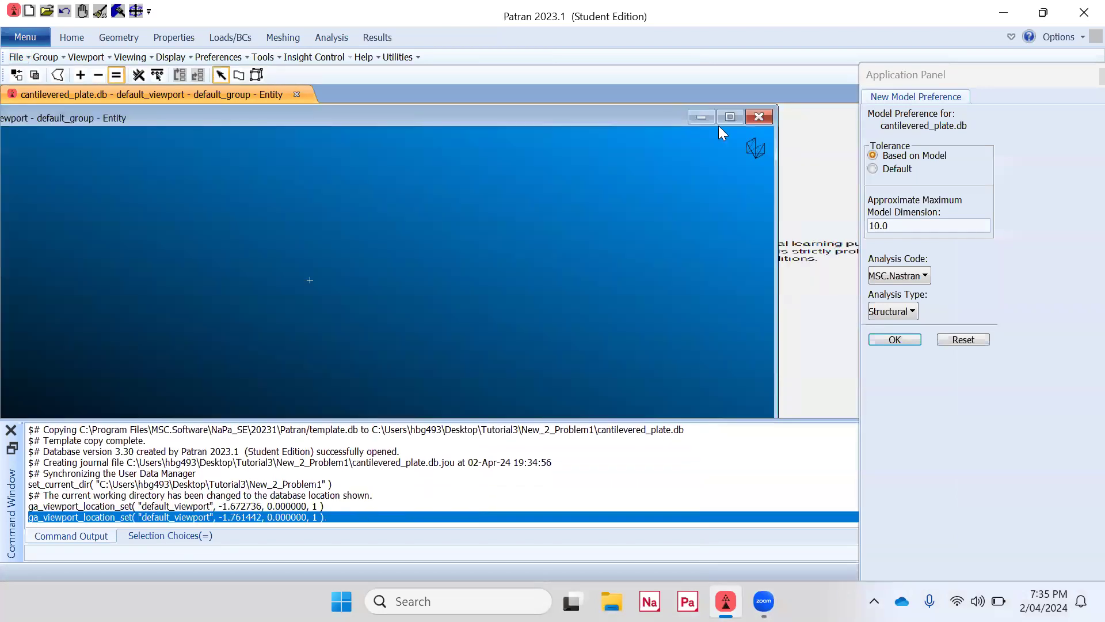
left_click_drag(771, 160, 647, 166)
left_click_drag(571, 115, 704, 101)
- Narrow the Application Panel, place it beside the viewport, and widen the viewport to meet its edge
left_click(981, 75)
left_click_drag(983, 80, 961, 111)
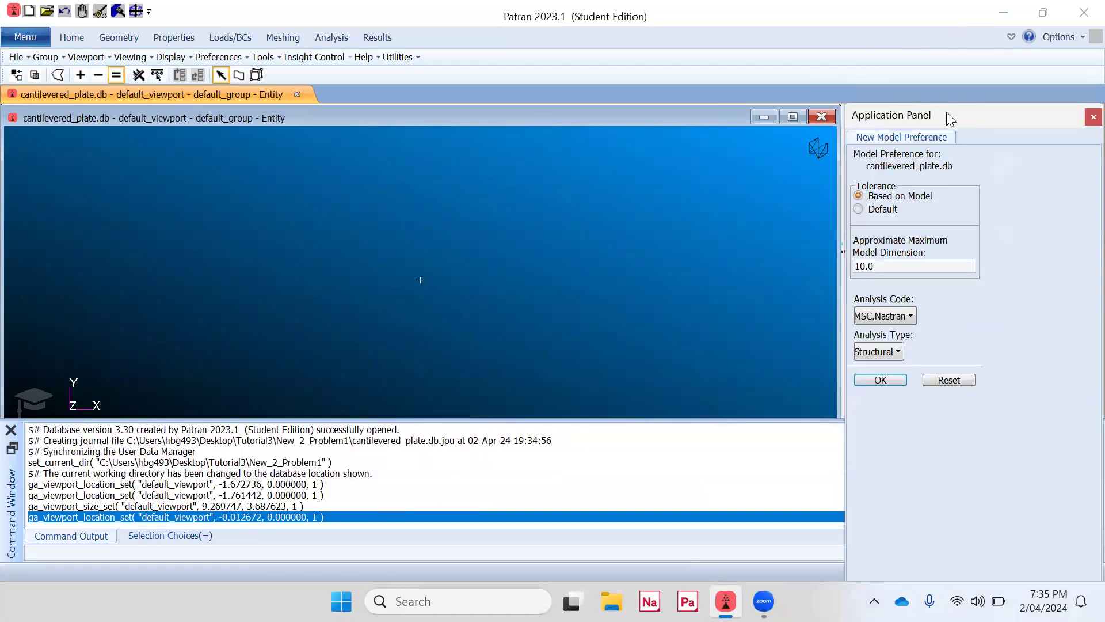
left_click_drag(944, 113, 891, 71)
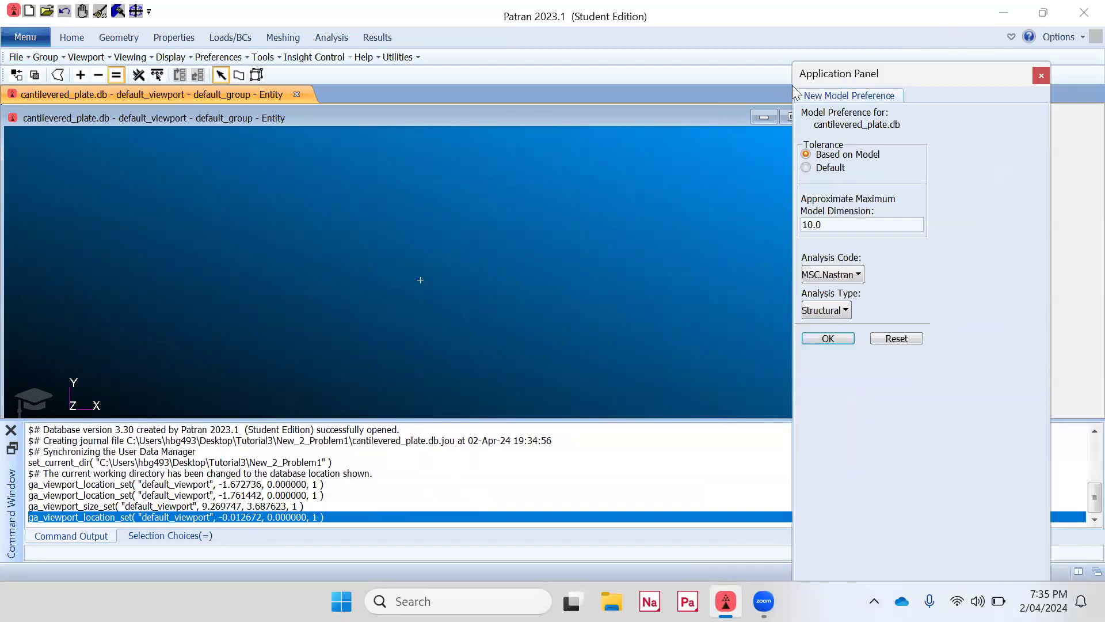
left_click_drag(793, 86, 832, 91)
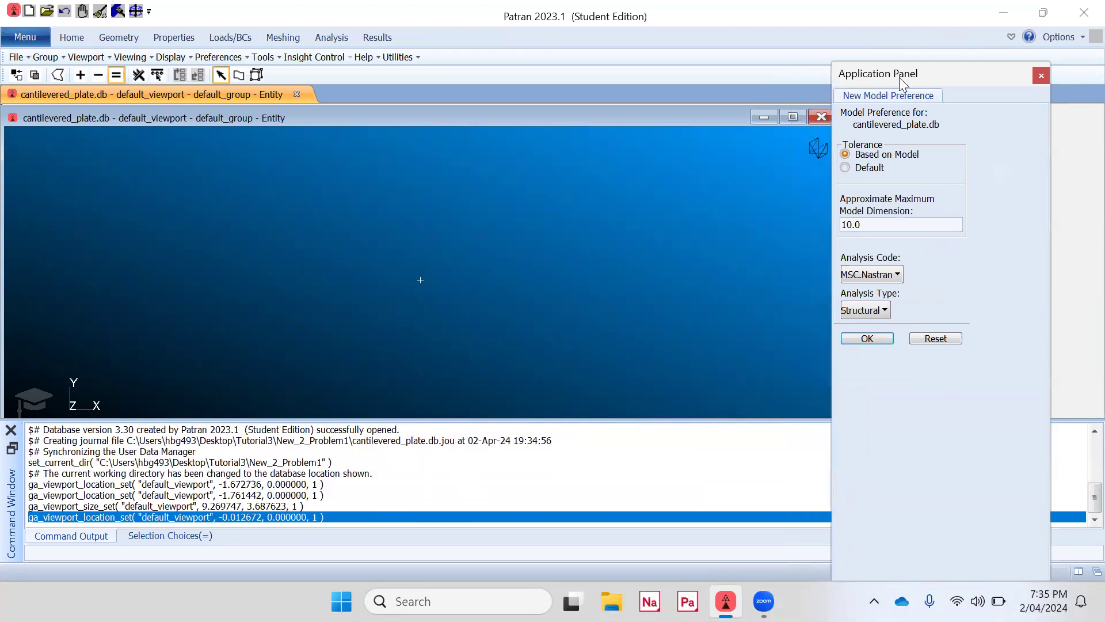
left_click_drag(899, 77, 950, 109)
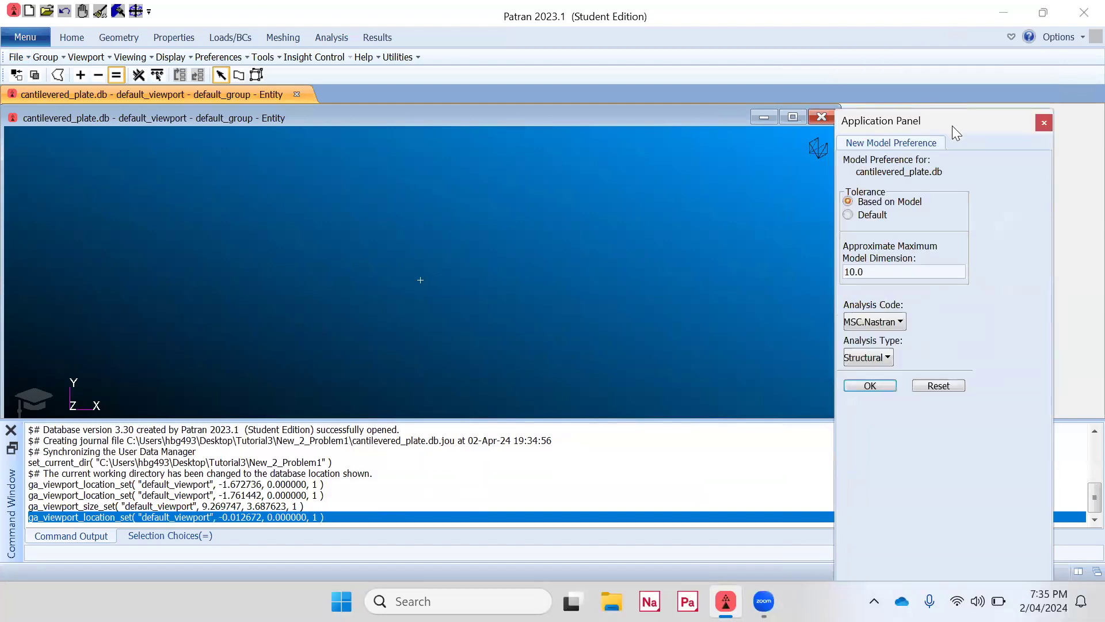
left_click_drag(952, 125, 995, 104)
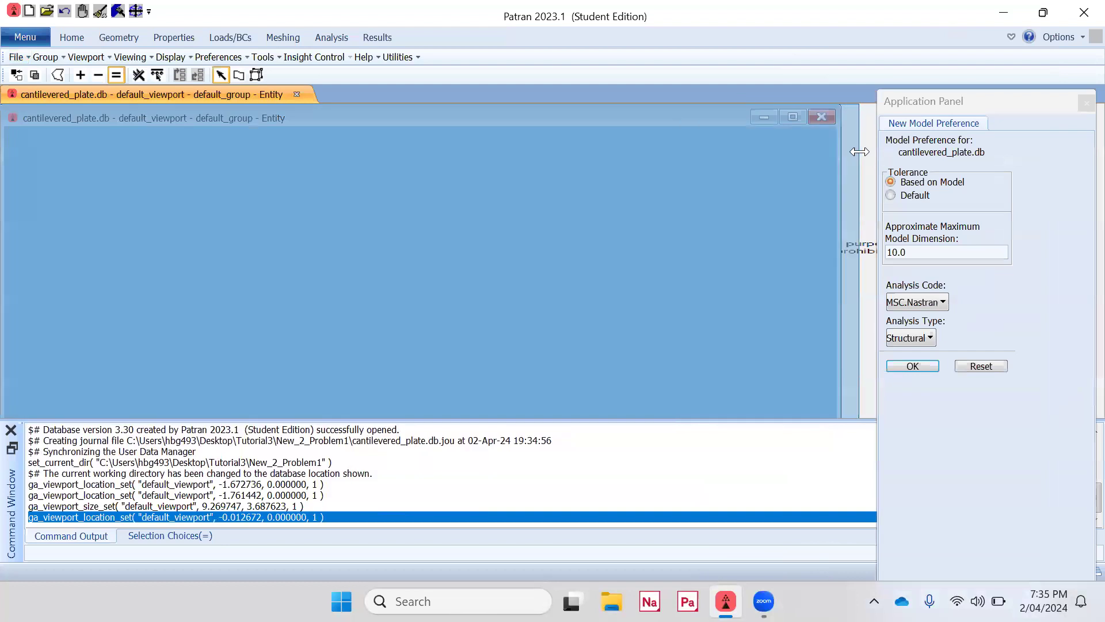
left_click_drag(859, 152, 865, 169)
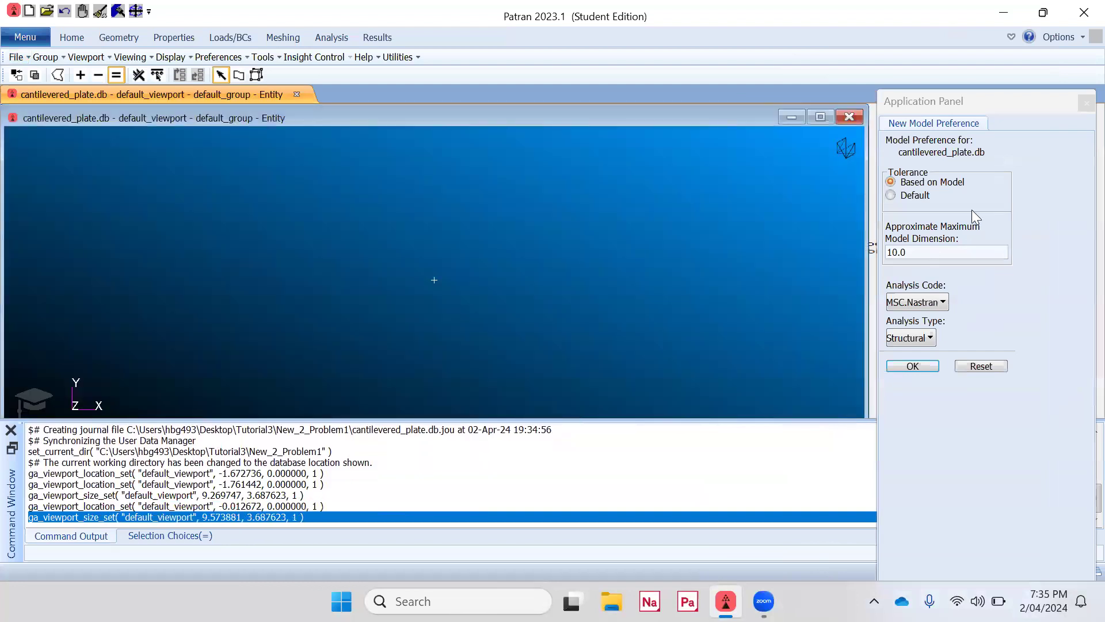
- Set the new model's tolerance to Default and accept the preferences with MSC.Nastran structural analysis
left_click(892, 195)
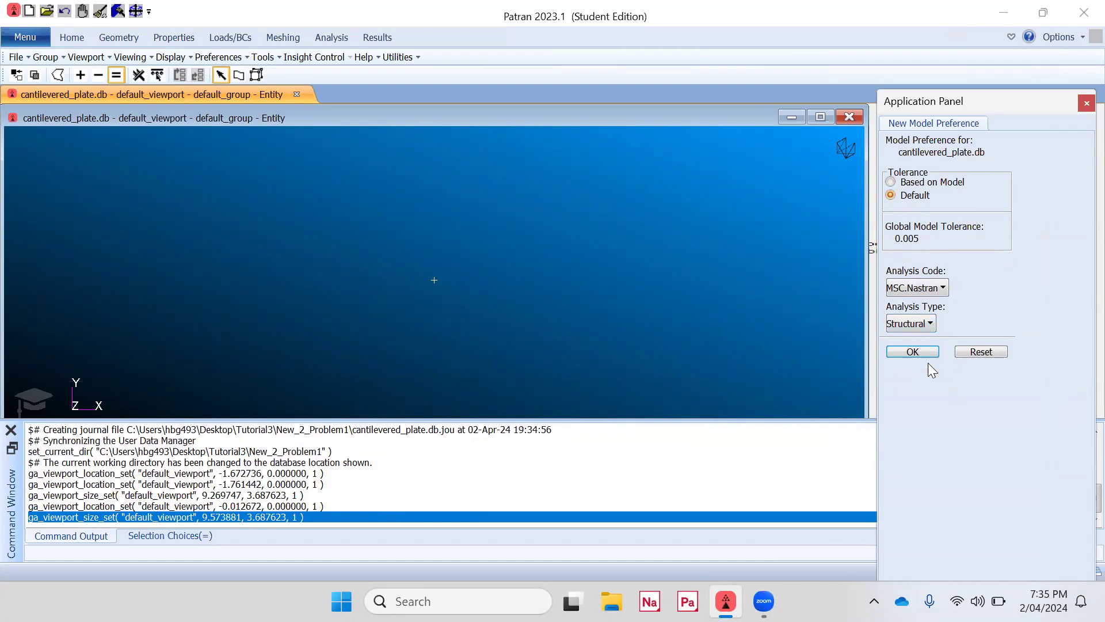
left_click(914, 353)
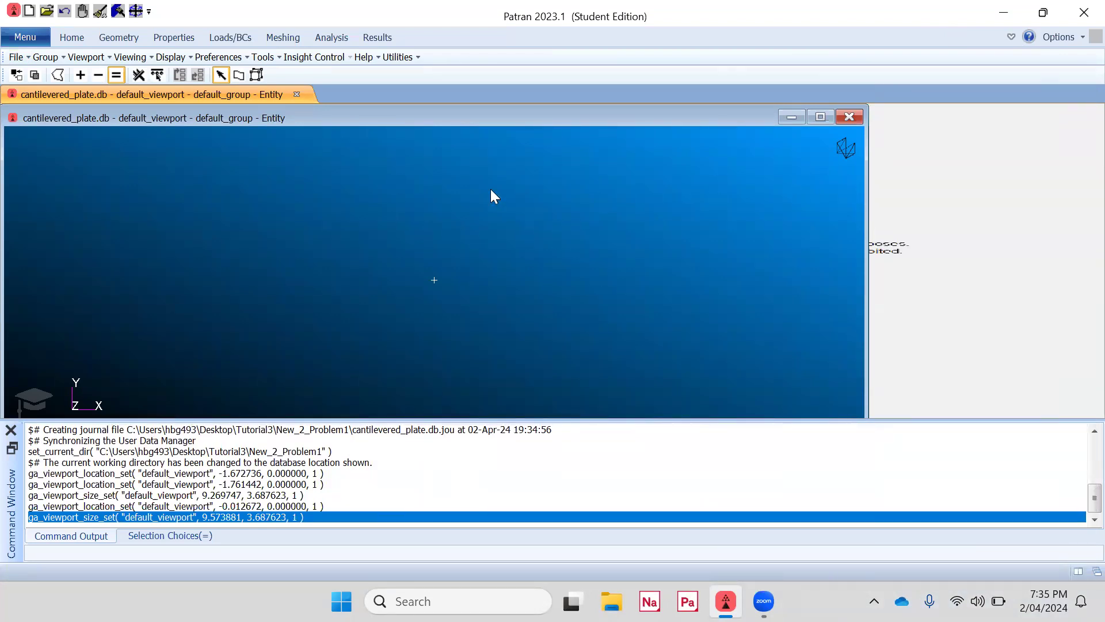
- Create a surface with the XYZ method, using vector <5 1 0> and origin [0 0 0]
left_click(112, 37)
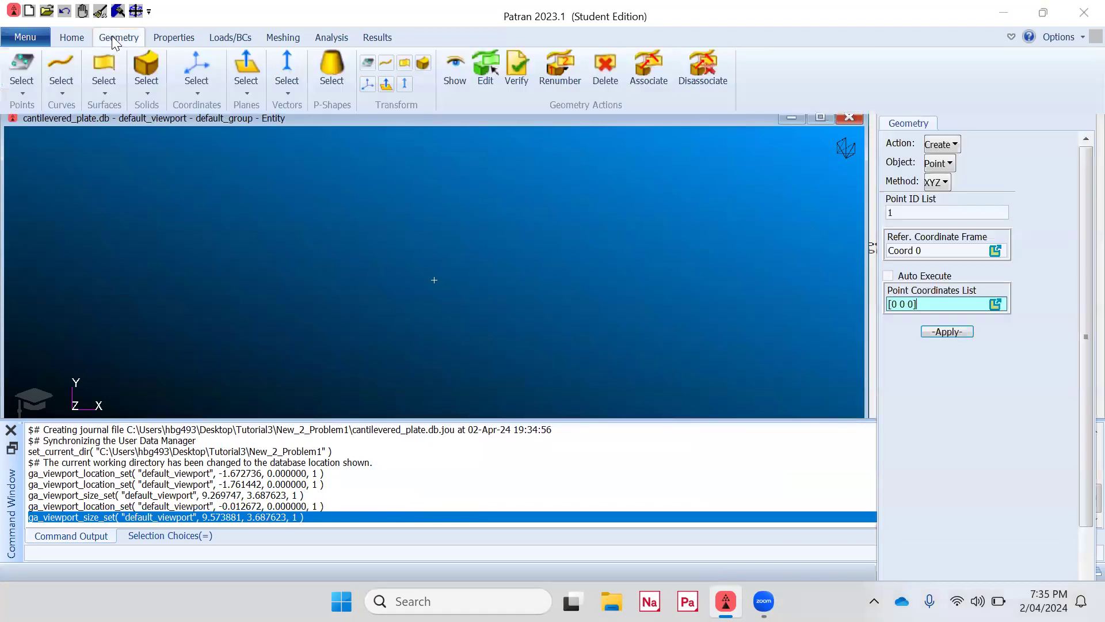
left_click(104, 87)
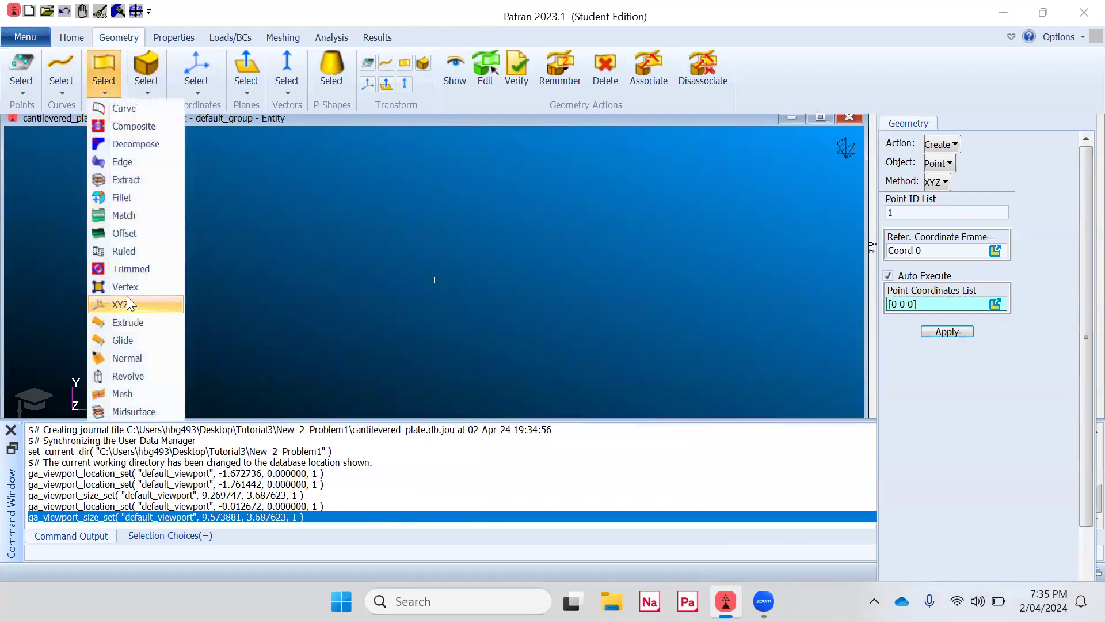
left_click(940, 163)
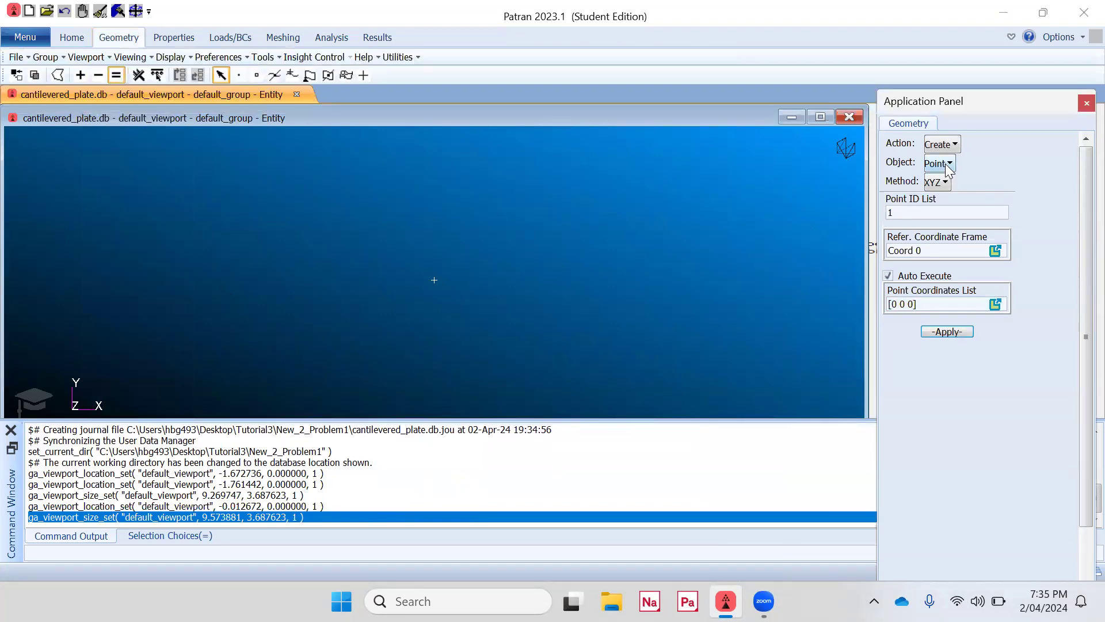
left_click(958, 219)
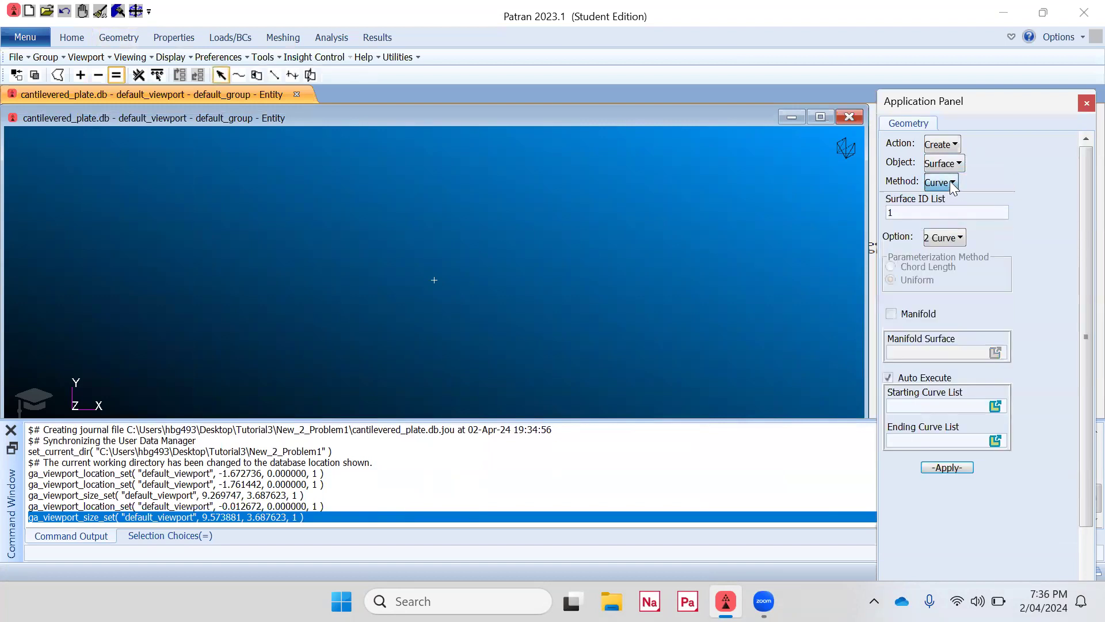
left_click(950, 182)
left_click(975, 399)
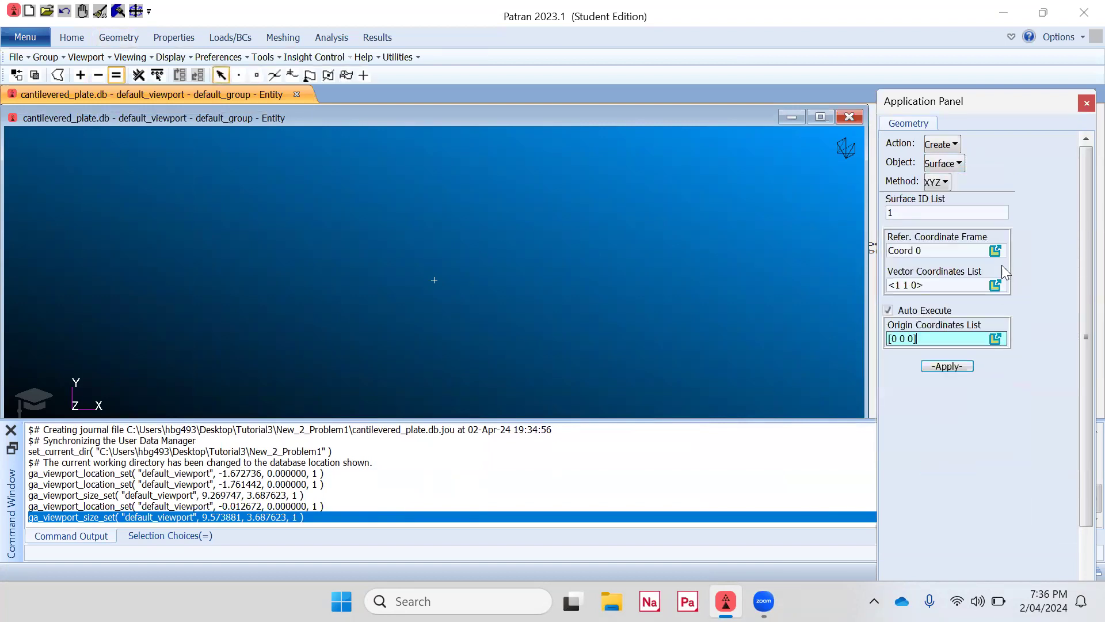
left_click(899, 286)
double_click(899, 285)
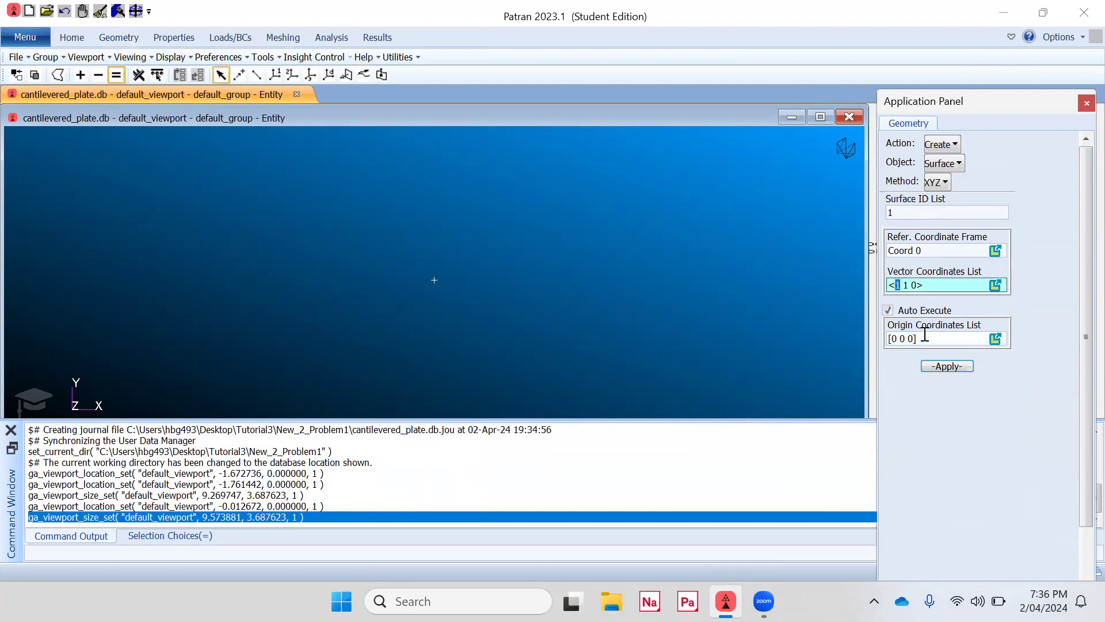
type("5")
left_click(946, 366)
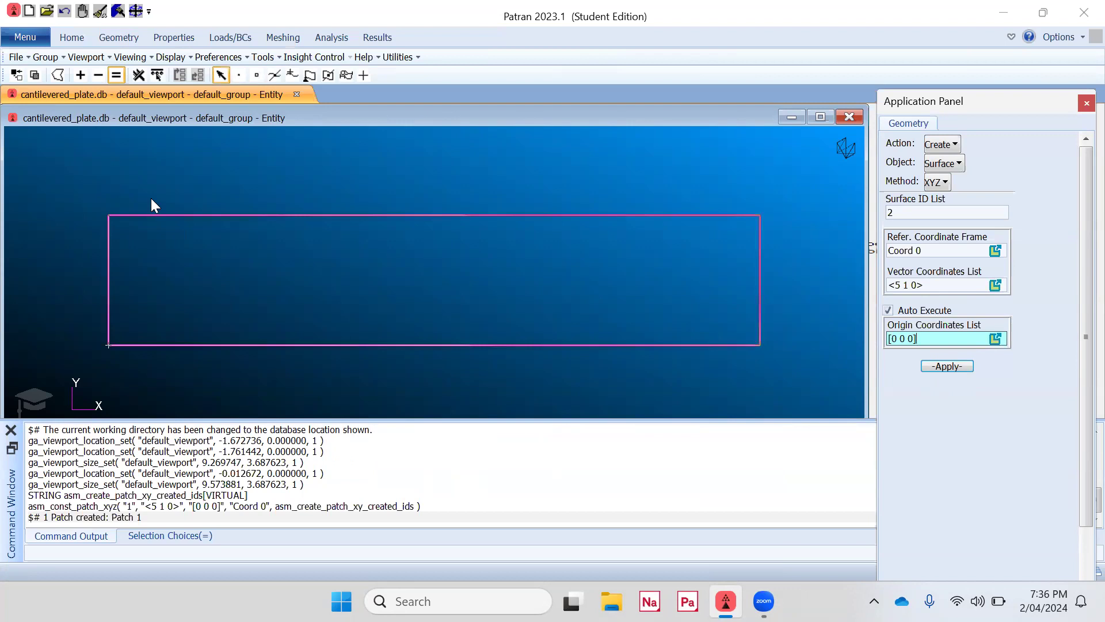
- Display the plate surface smooth shaded in an isometric view and rotate it slightly for inspection
left_click(72, 38)
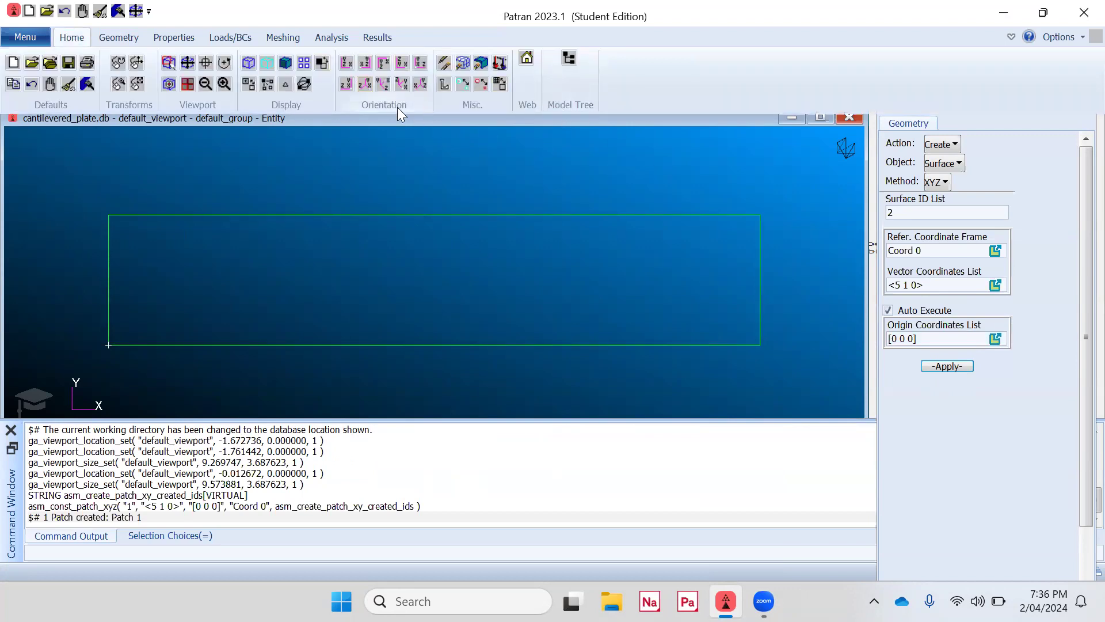
left_click(285, 64)
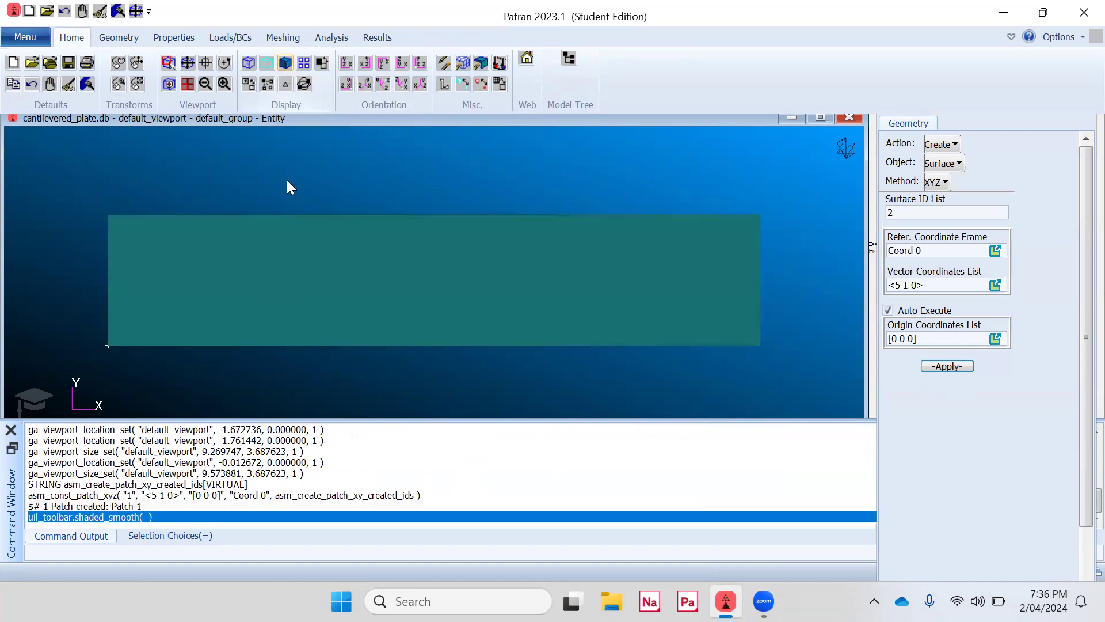
left_click(403, 84)
middle_click_drag(378, 259, 378, 272)
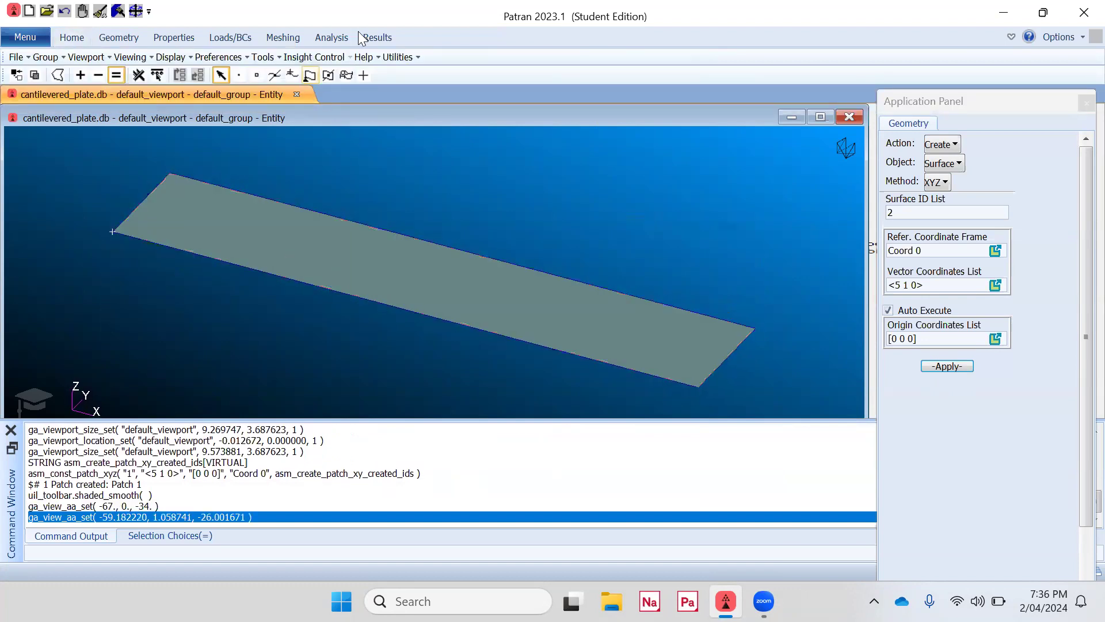
- Return the plate to wireframe display in the front view
left_click(72, 37)
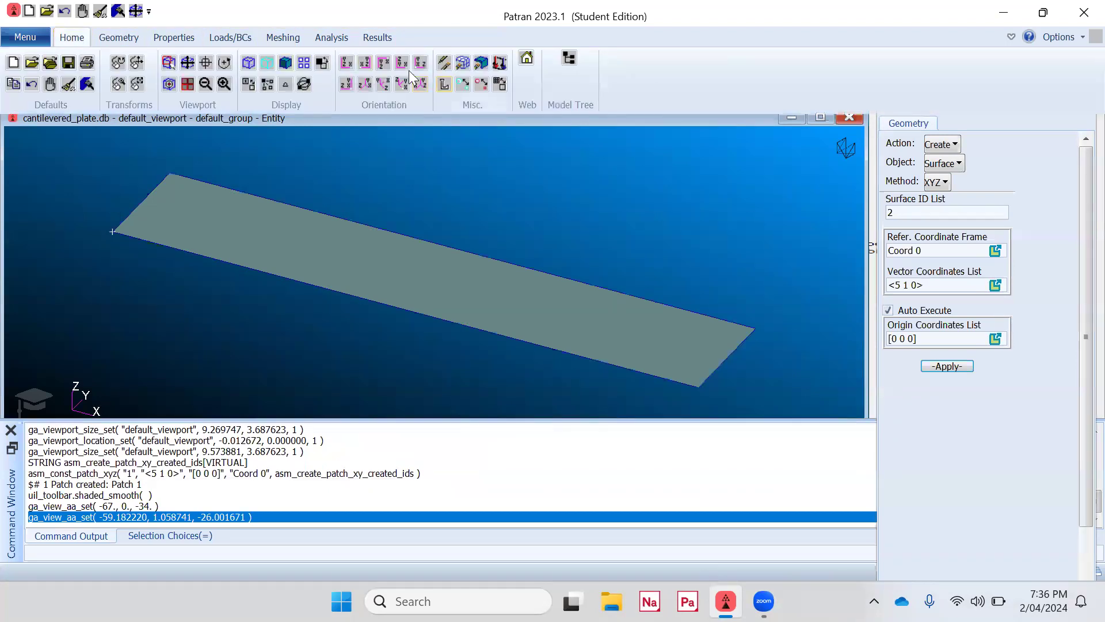
left_click(250, 62)
left_click(347, 61)
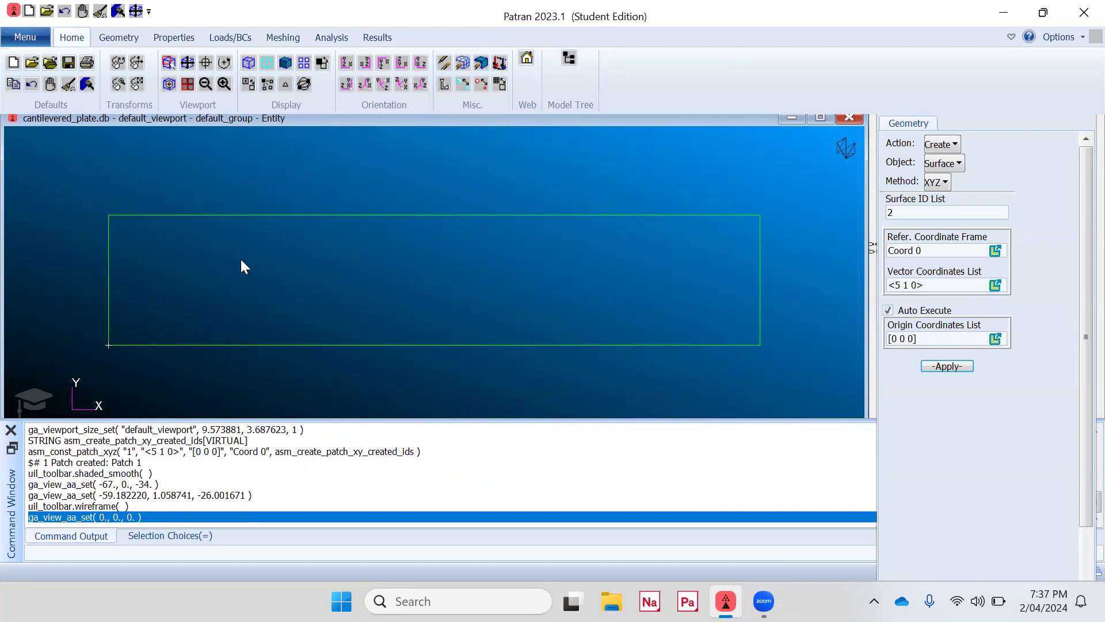
- Open the finite element meshing form and set it to create a surface mesh
left_click(286, 38)
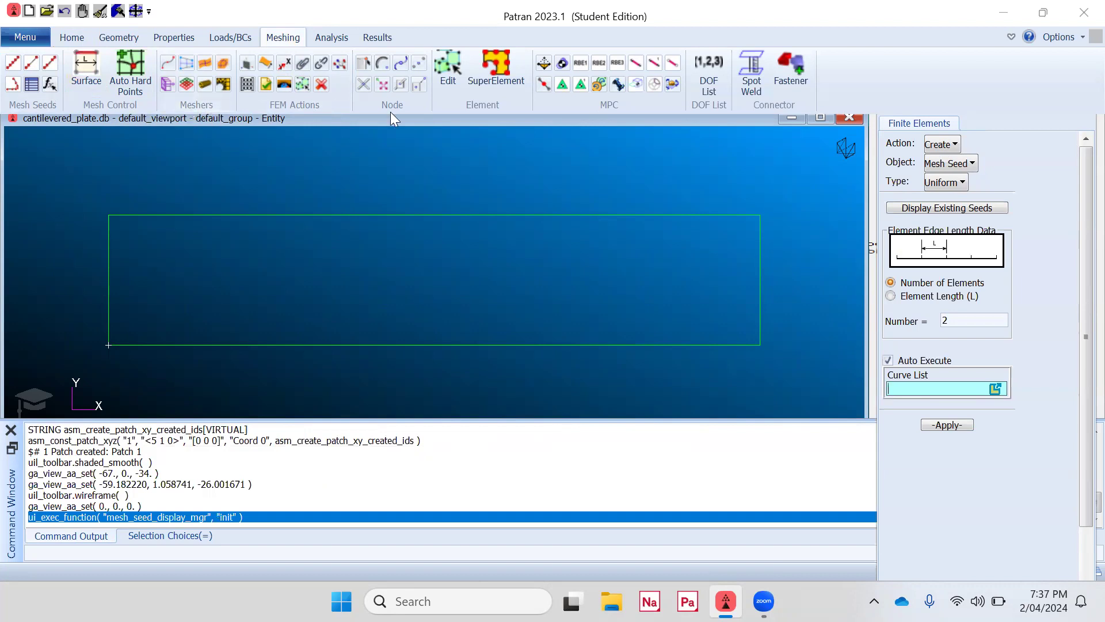
left_click(956, 157)
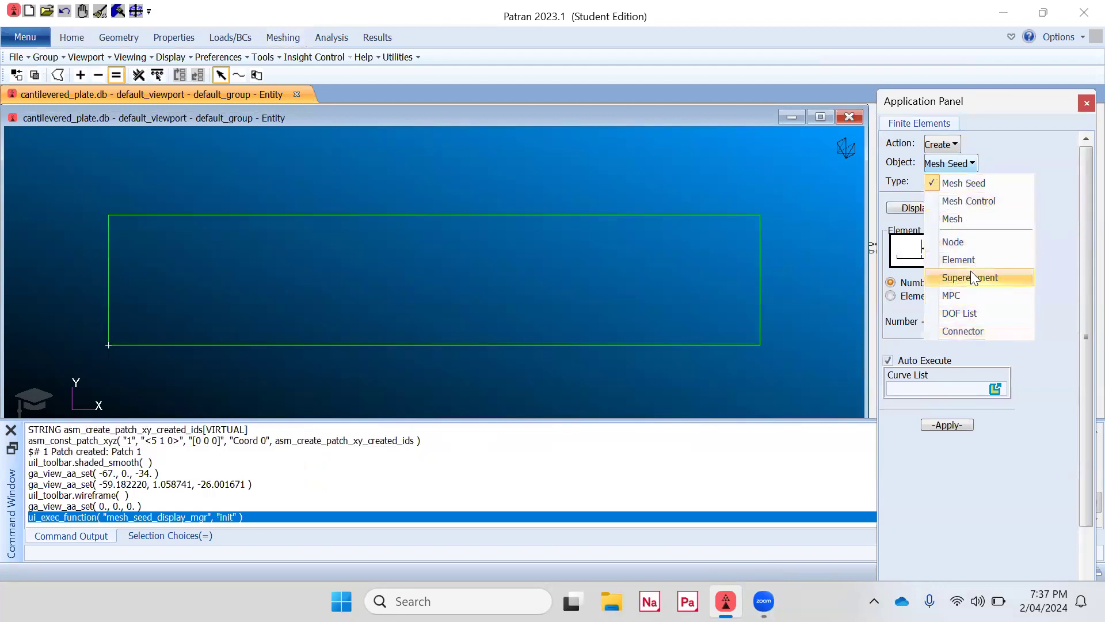
left_click(990, 183)
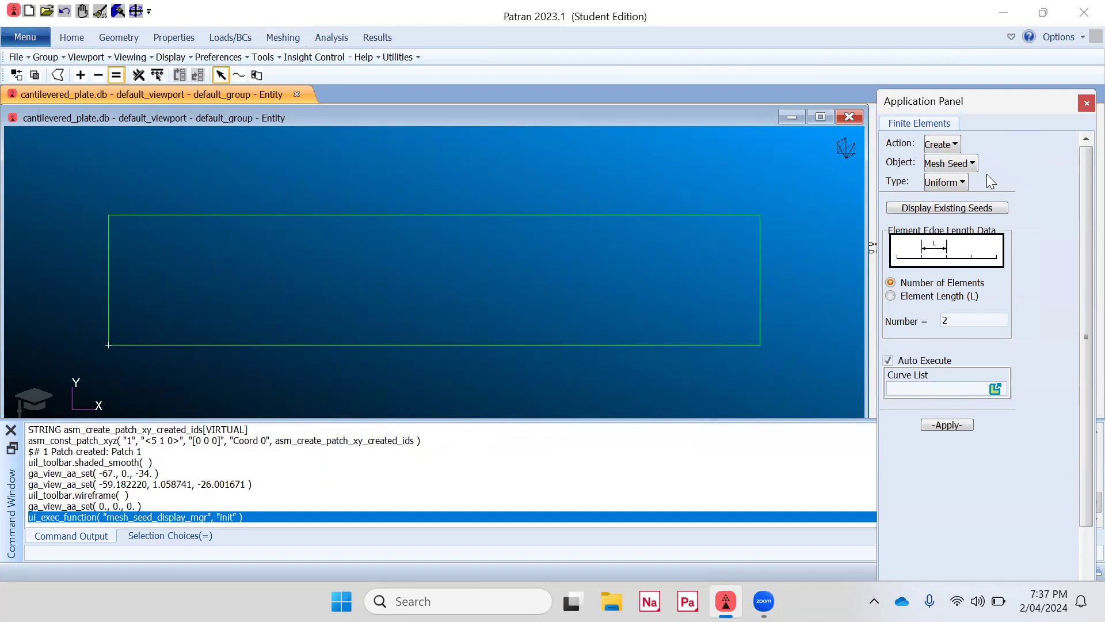
left_click(282, 40)
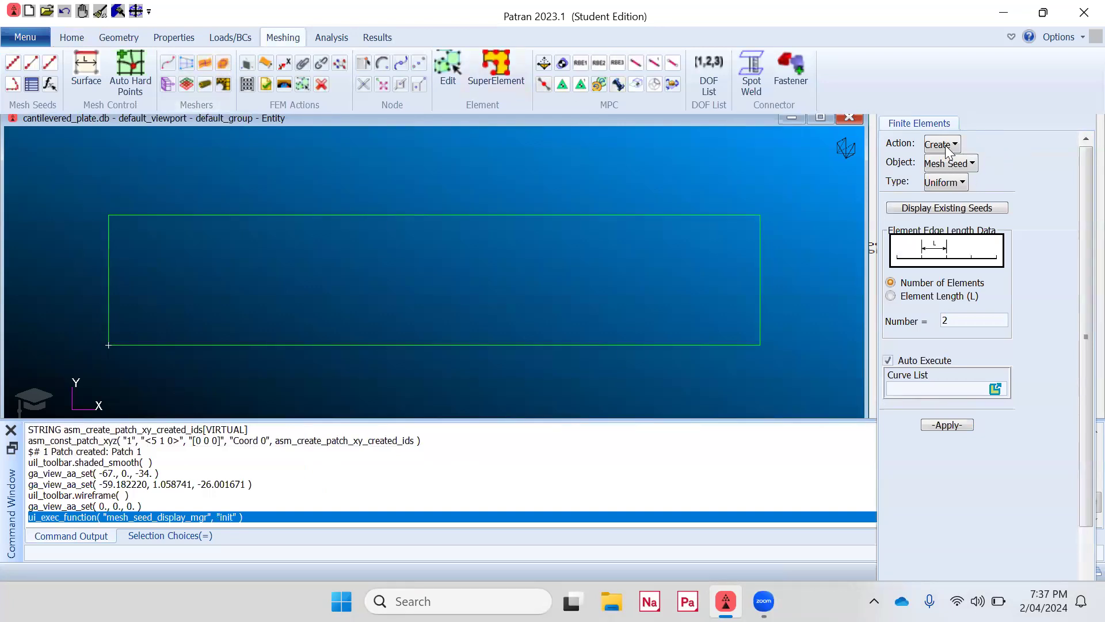
left_click(967, 164)
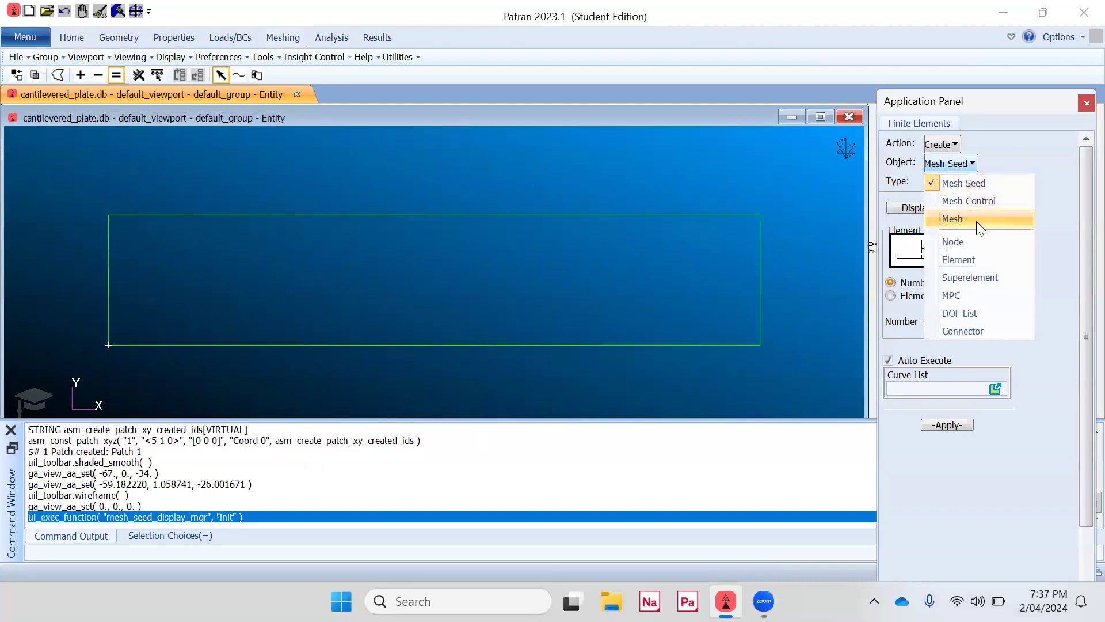
left_click(1048, 184)
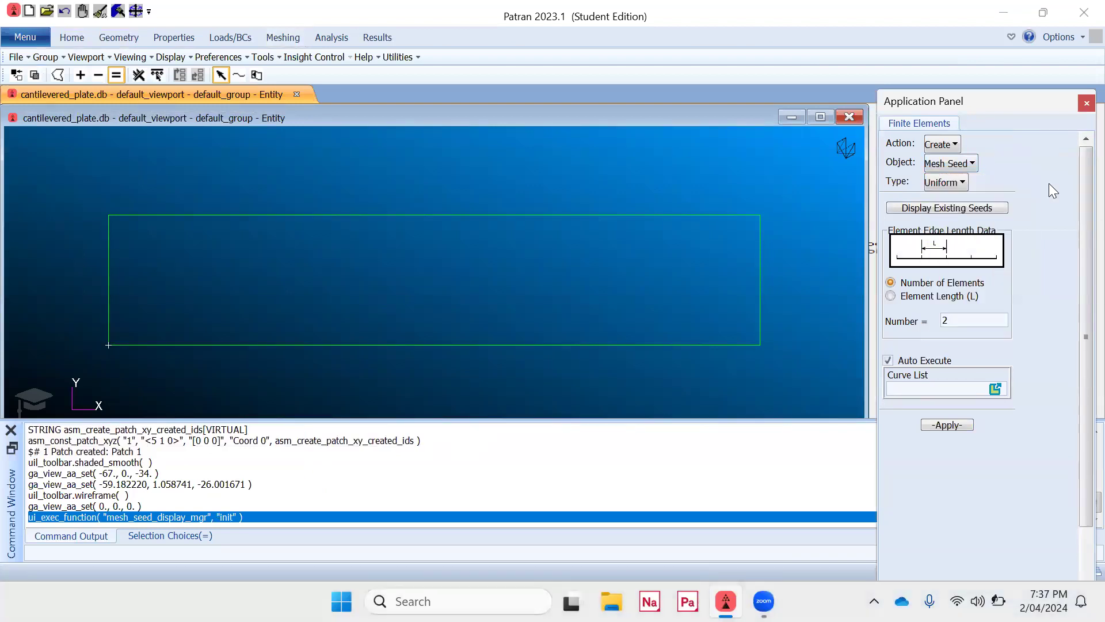
left_click(957, 178)
left_click(1027, 157)
left_click(964, 165)
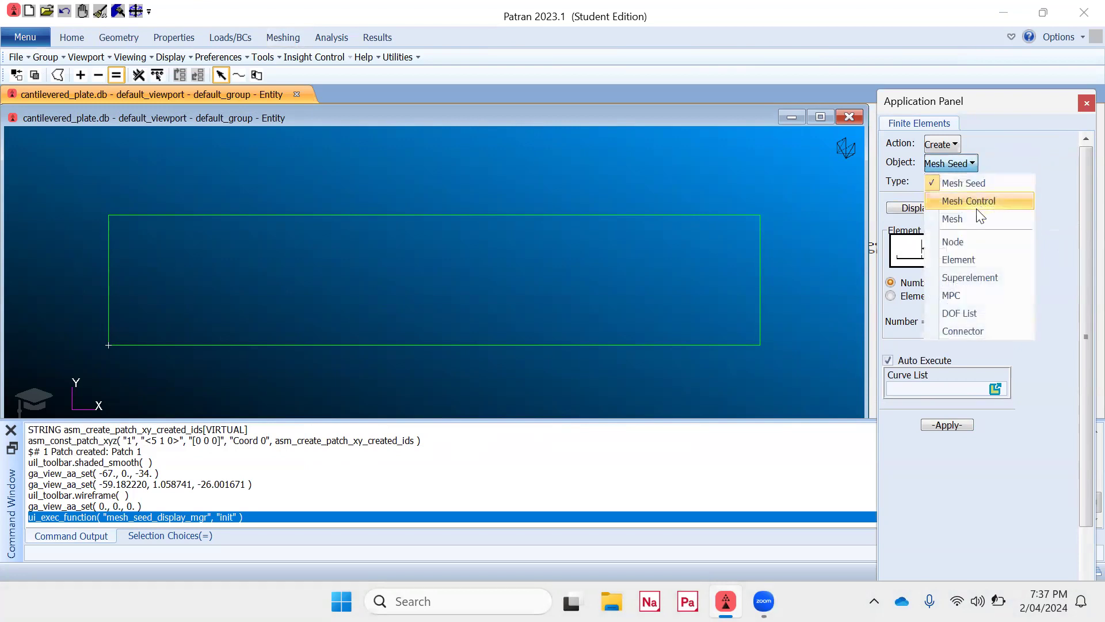
left_click(967, 217)
left_click(958, 185)
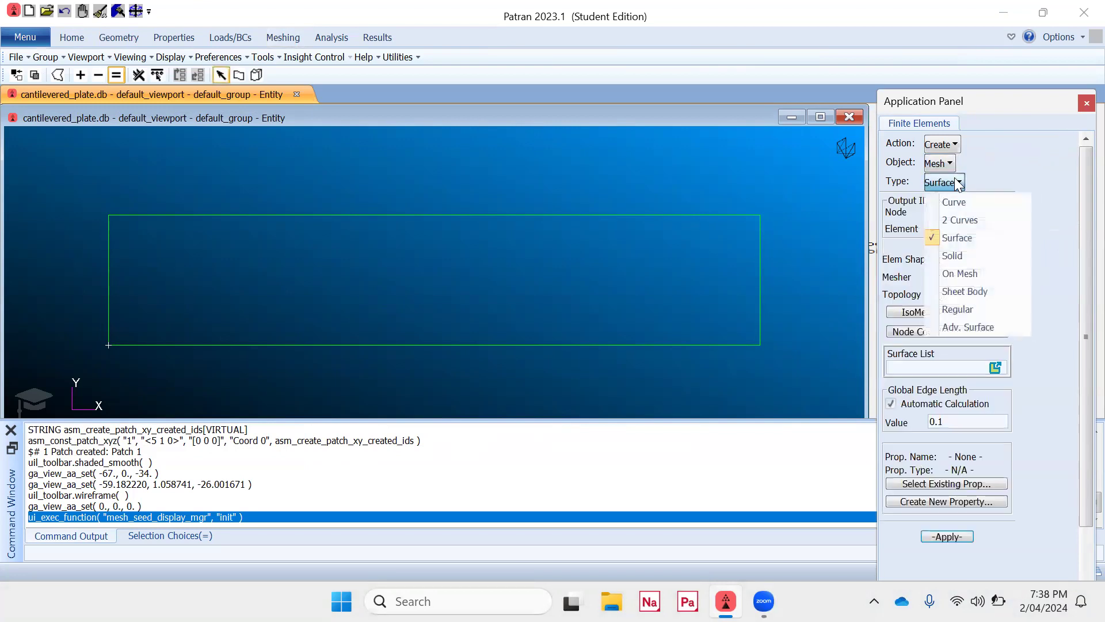
left_click(1000, 179)
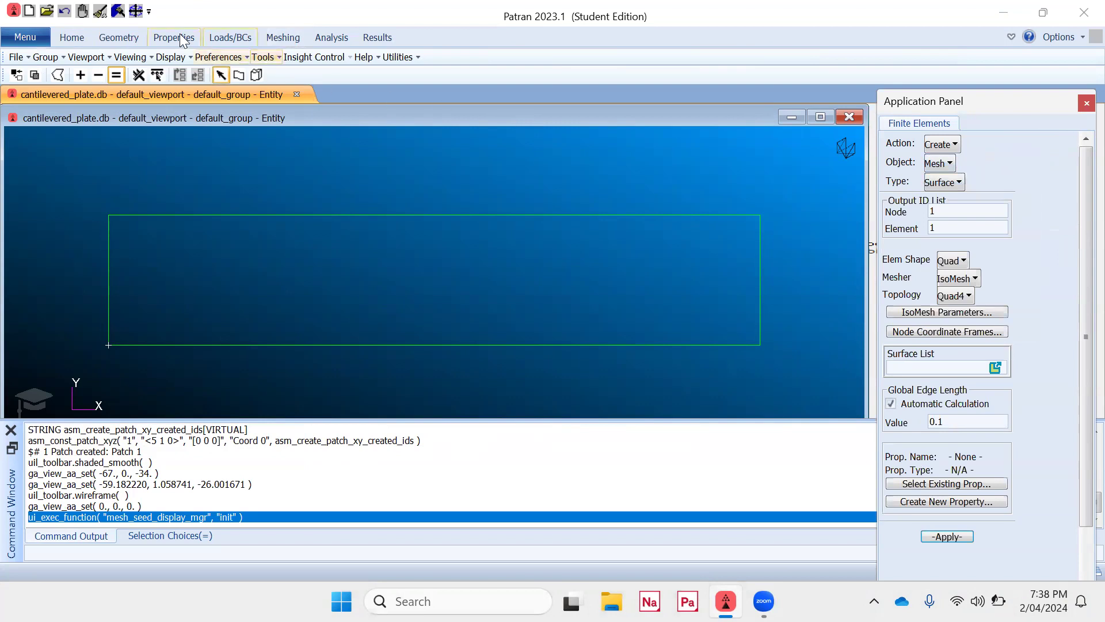
left_click(281, 40)
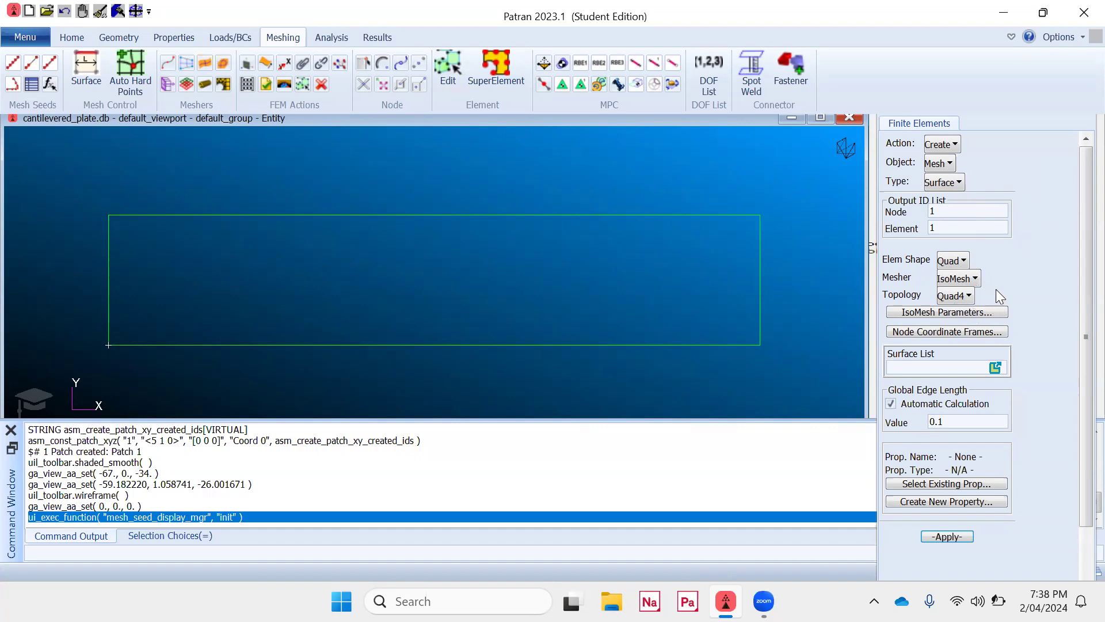
- Try to move the selection toolbar out of its docked place and reposition the application panel
left_click(931, 366)
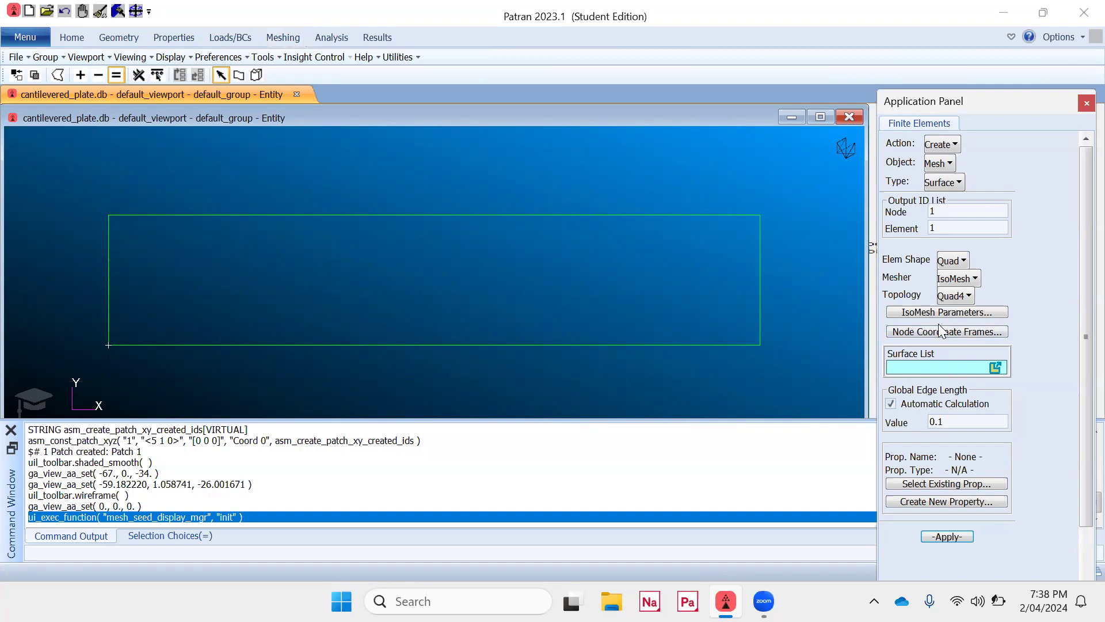
left_click(238, 75)
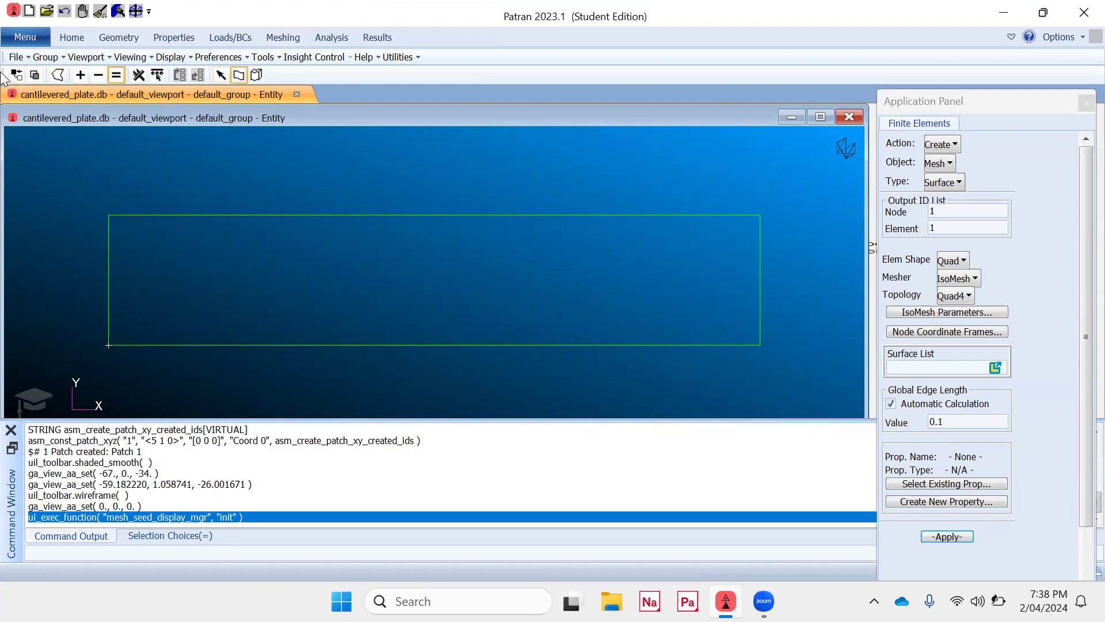
left_click_drag(2, 75, 861, 104)
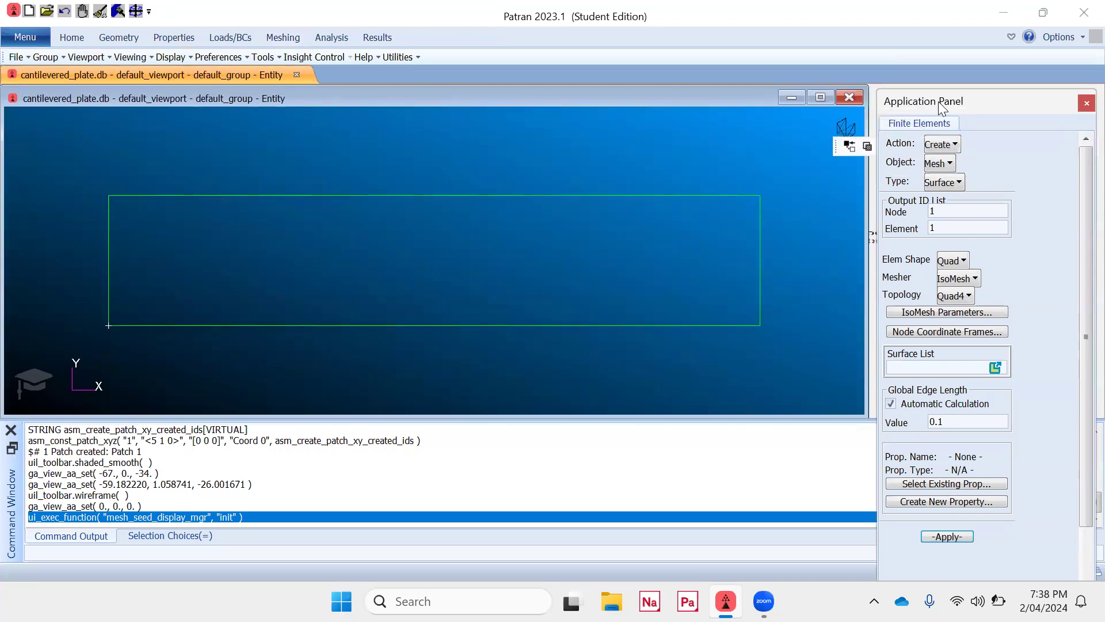
left_click_drag(832, 142, 562, 92)
left_click_drag(5, 74, 883, 118)
double_click(878, 116)
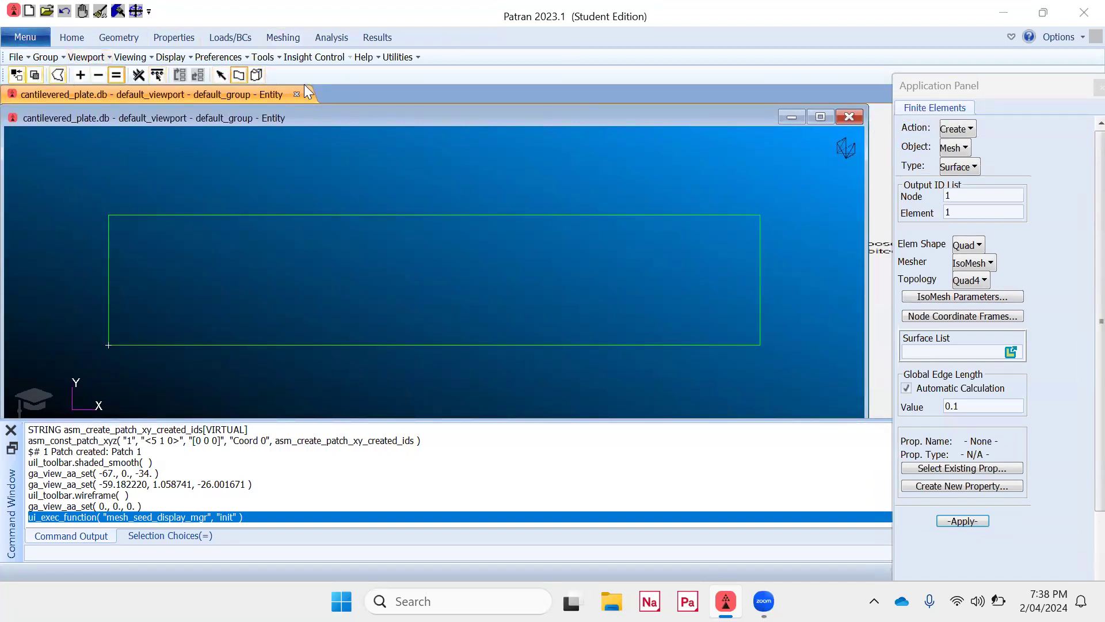
left_click_drag(1009, 86, 1003, 72)
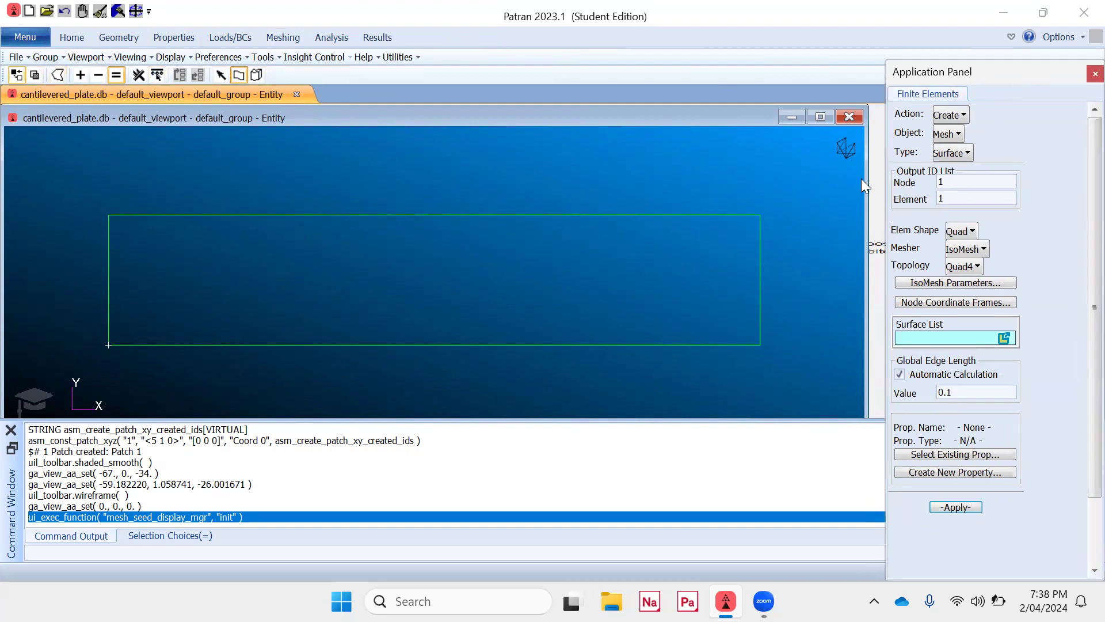
- Mesh the plate's Surface 1 with IsoMesh Quad4 elements, using the automatically calculated global edge length
left_click(957, 338)
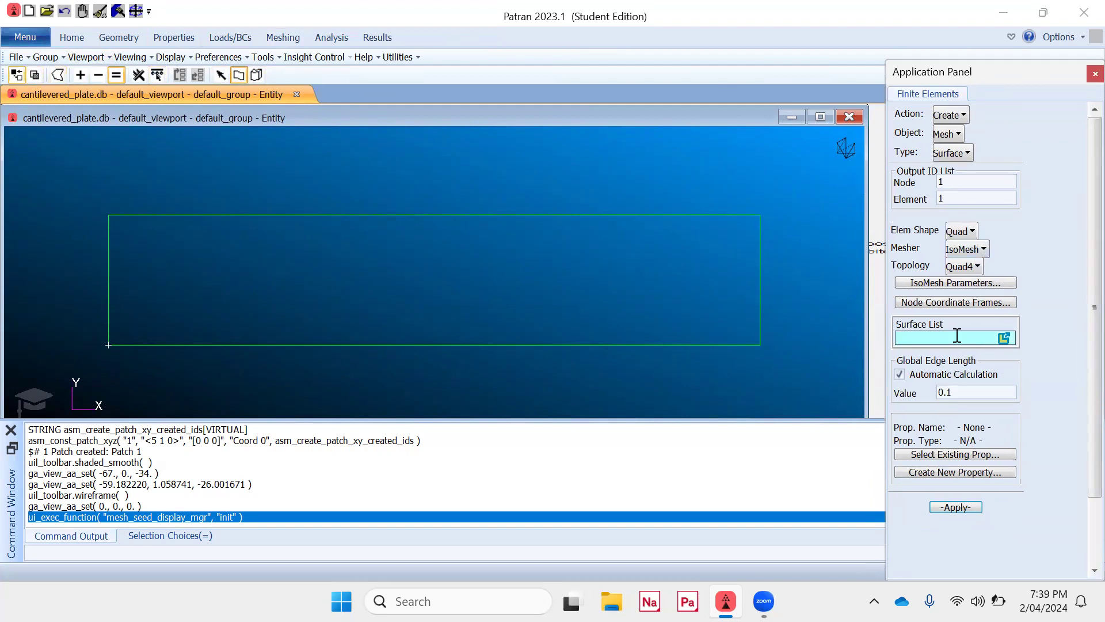
left_click(238, 75)
left_click(452, 228)
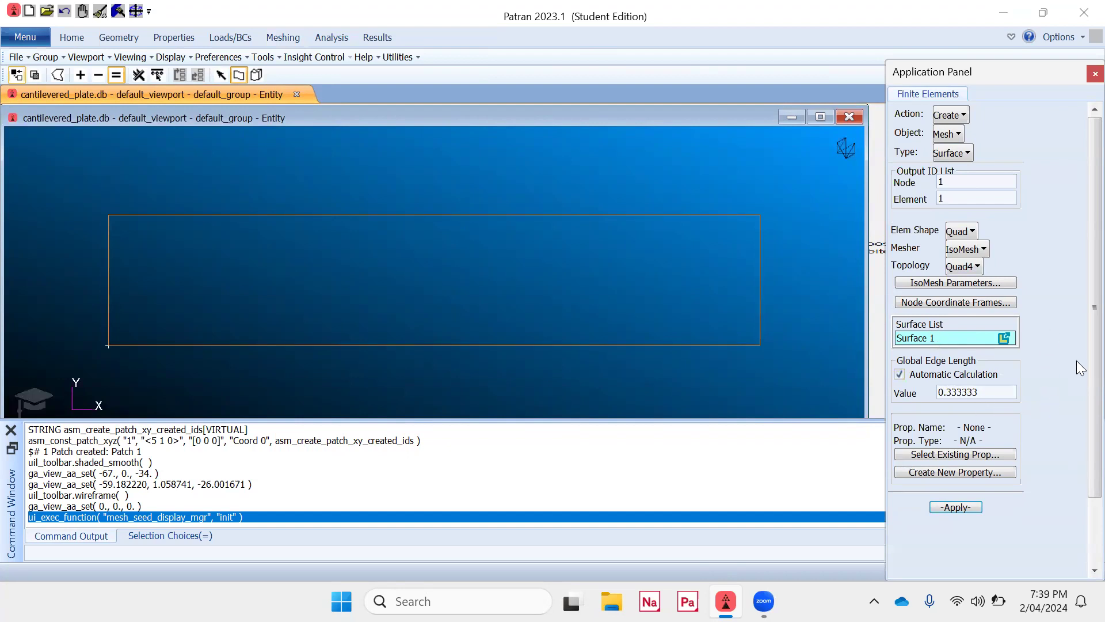
left_click(958, 507)
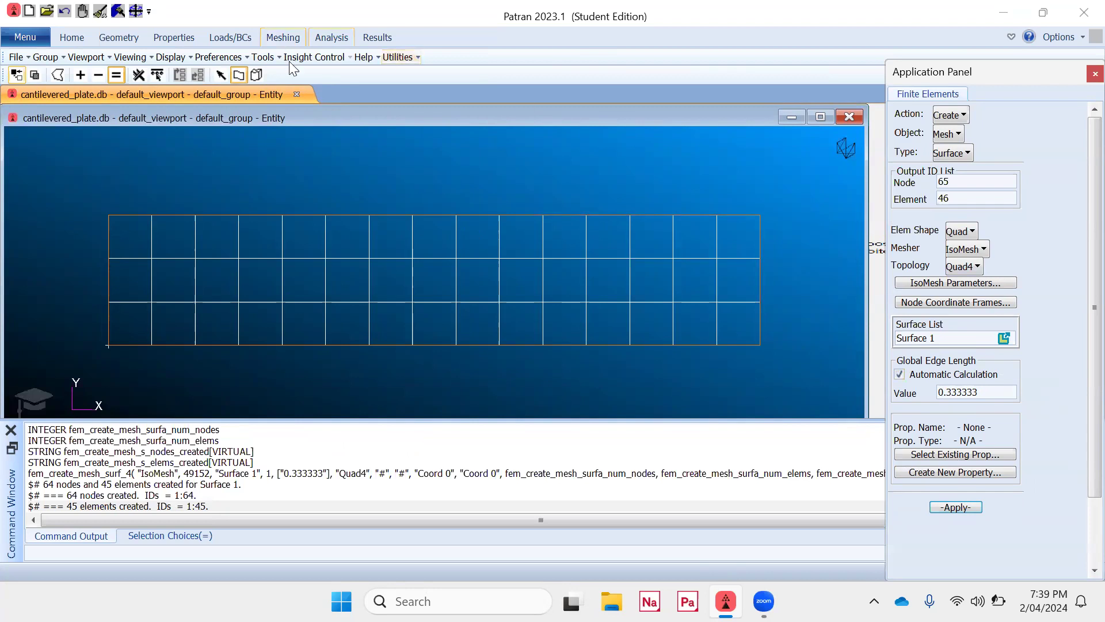
- Inspect the meshed plate smooth shaded from isometric and rotated angles, ending in the front view
left_click(71, 37)
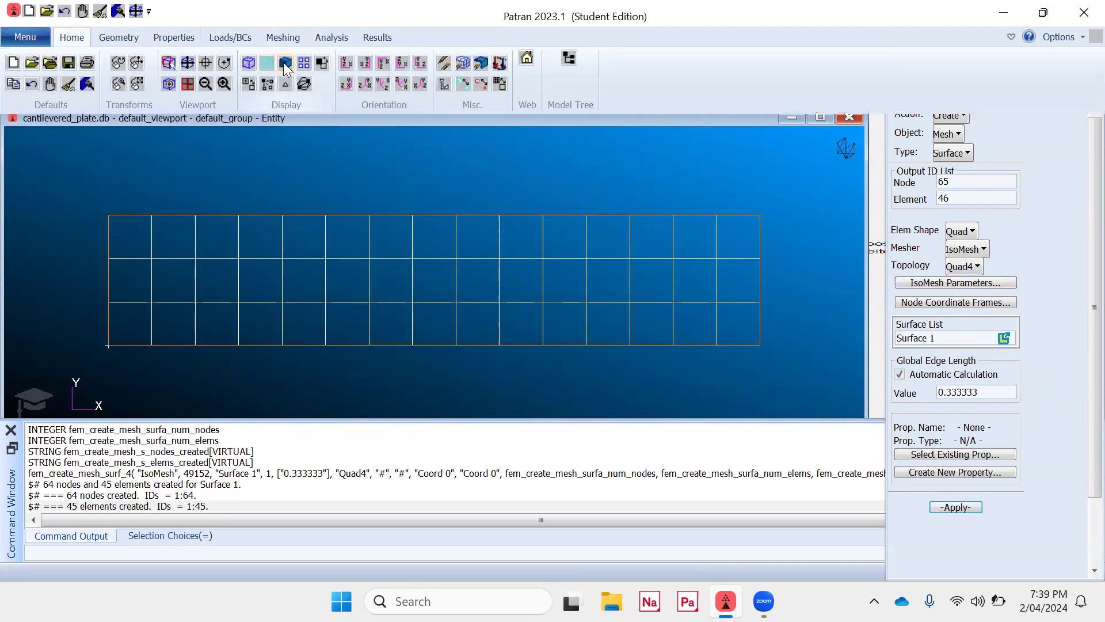
left_click(285, 64)
left_click(402, 84)
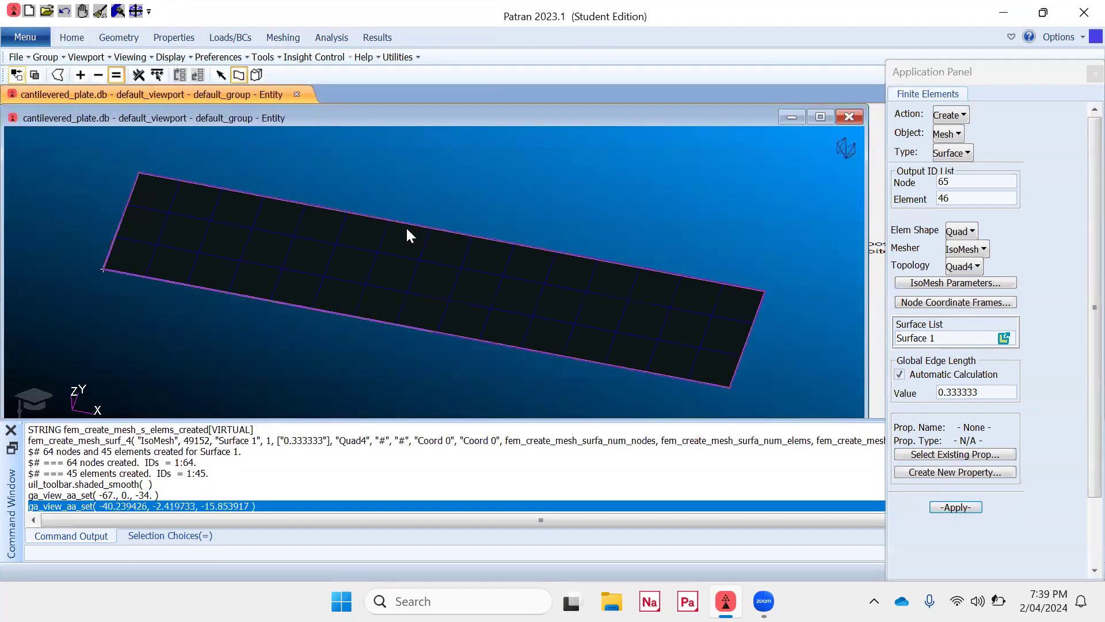
middle_click_drag(409, 243, 432, 236)
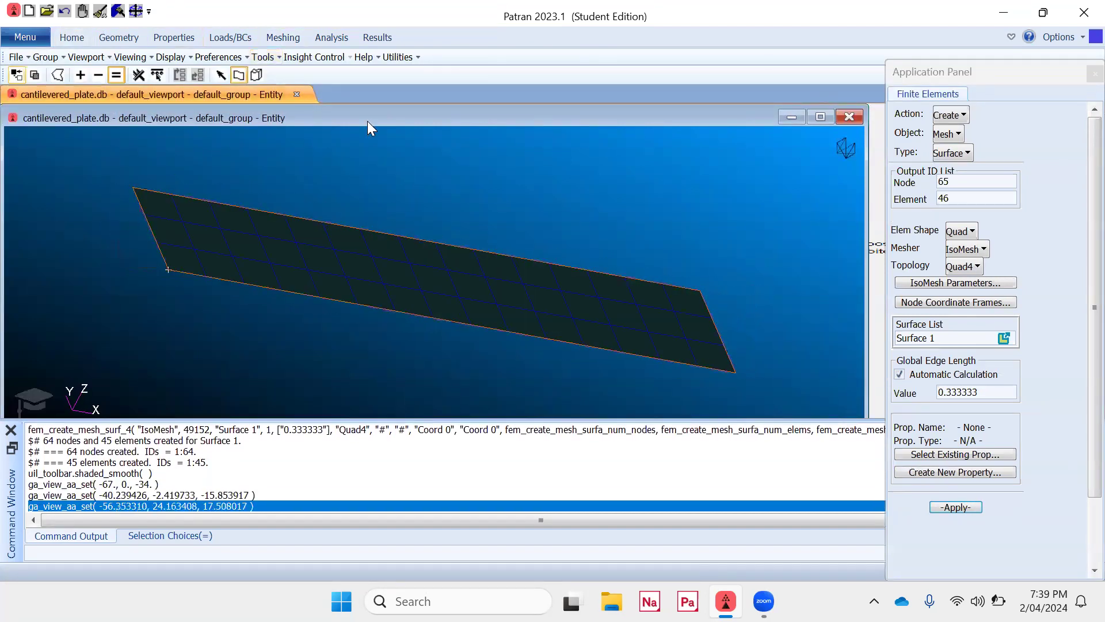
left_click(70, 38)
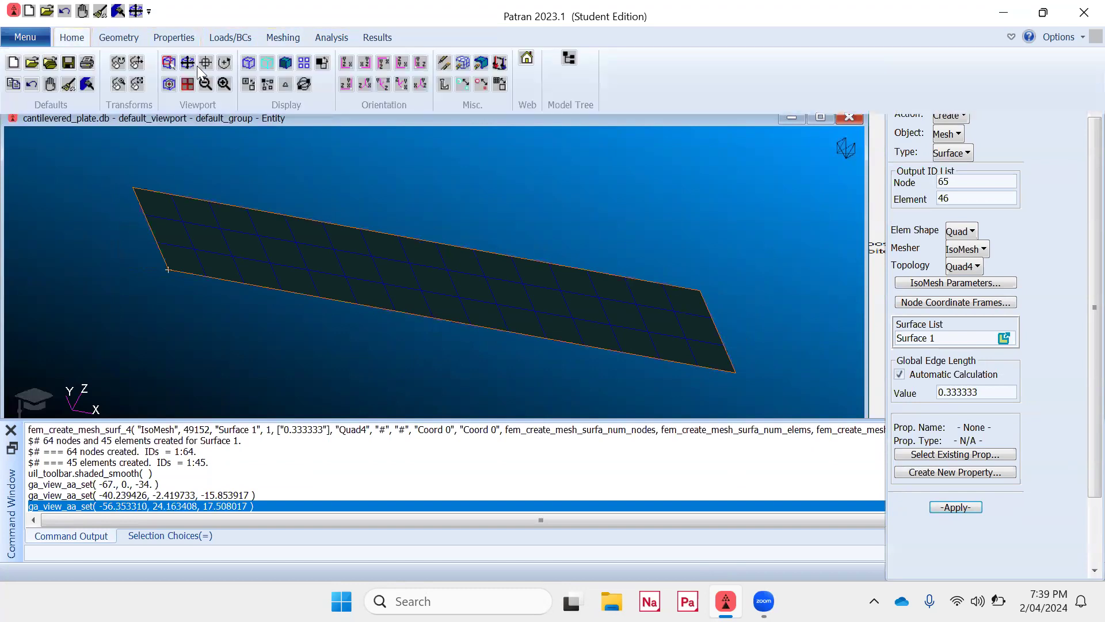
left_click(346, 62)
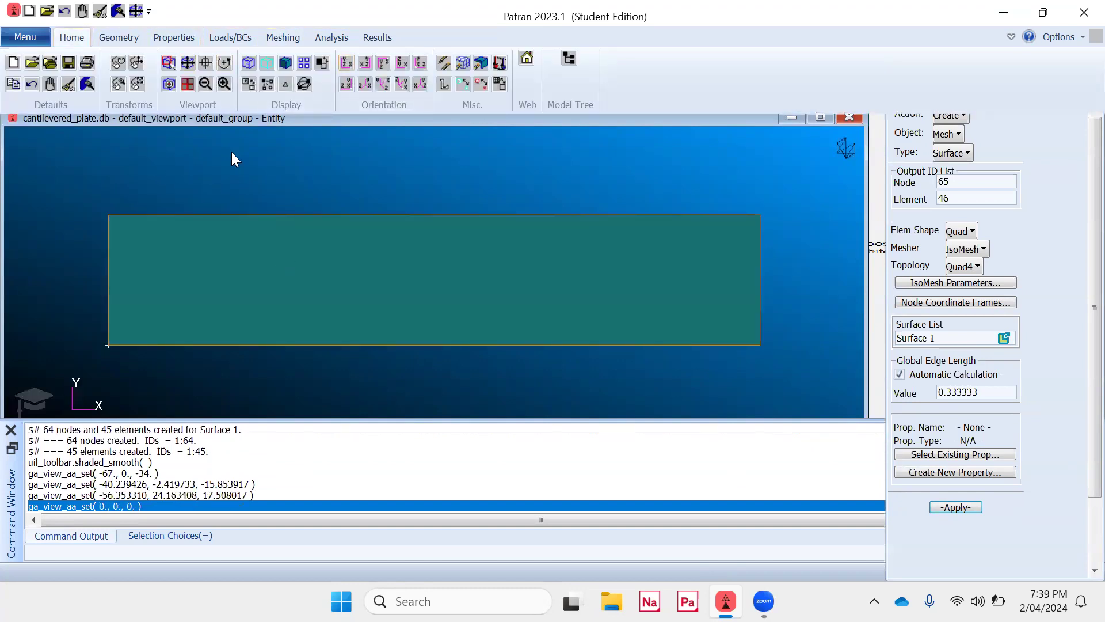
- Rotate the shaded mesh once more for inspection and return it to the front view in wireframe
left_click(126, 38)
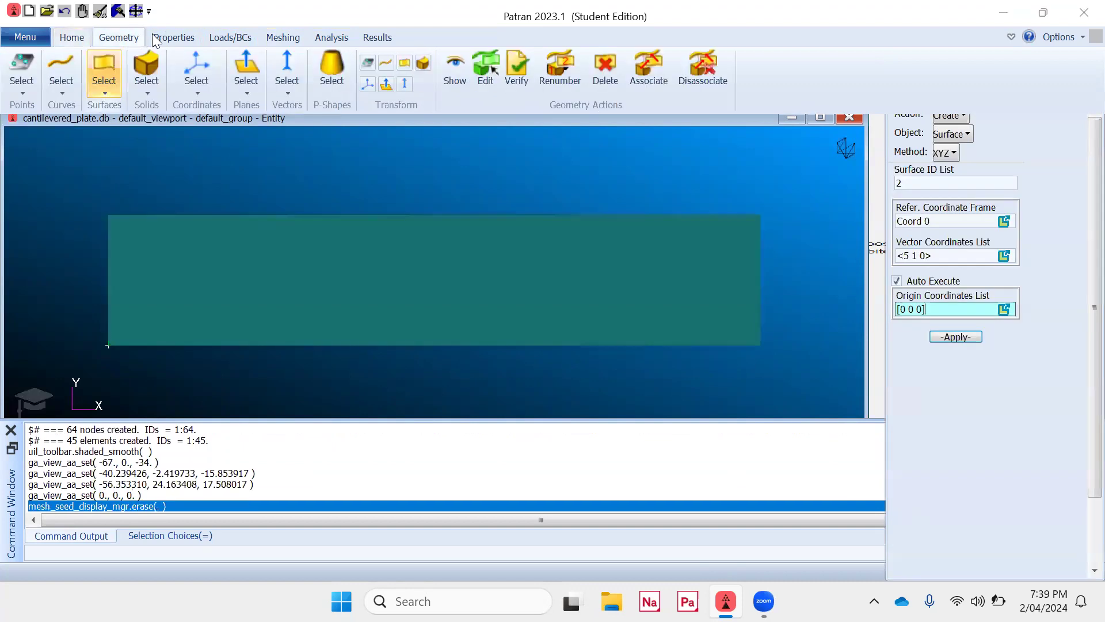
left_click(282, 37)
mouse_move(266, 224)
middle_mouse_down()
mouse_move(276, 221)
mouse_move(276, 246)
mouse_move(284, 232)
mouse_move(296, 265)
mouse_move(246, 230)
middle_mouse_up()
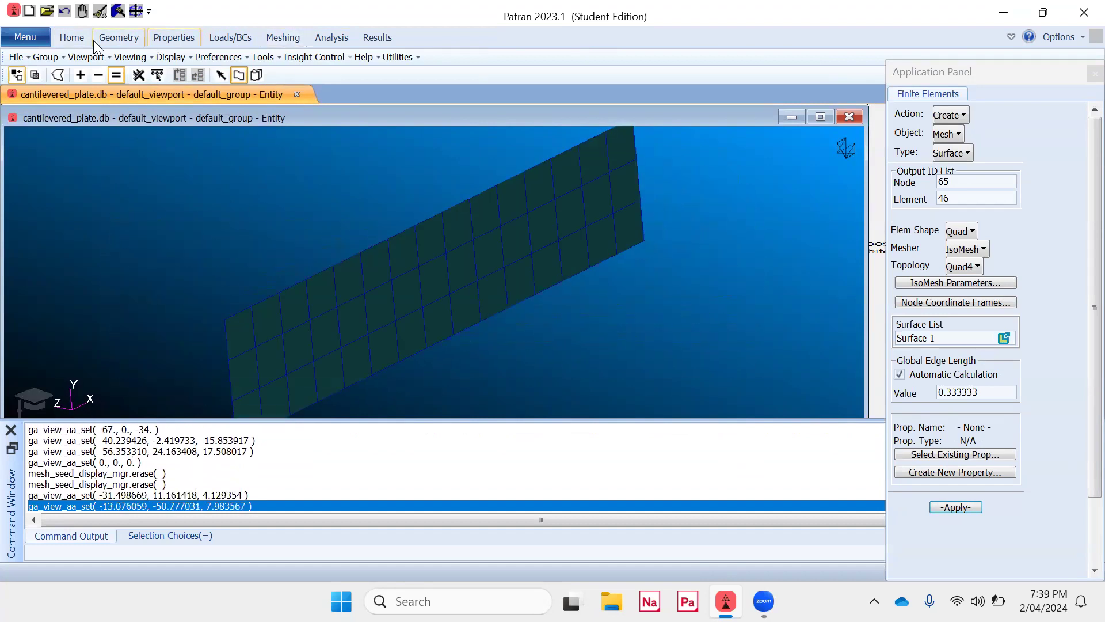
left_click(71, 38)
left_click(345, 62)
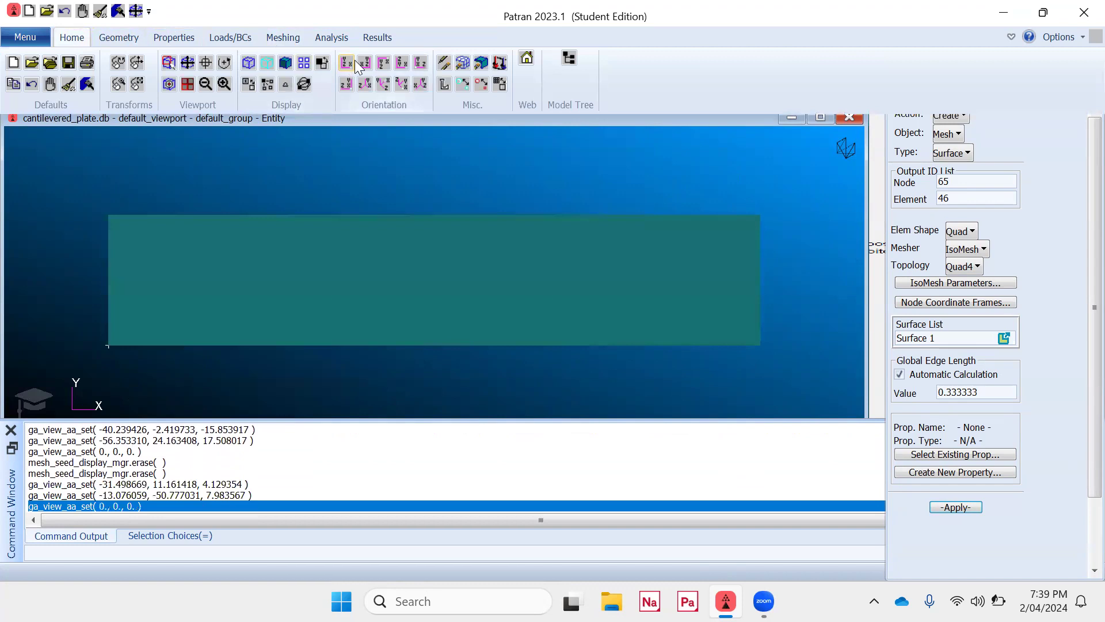
left_click(247, 64)
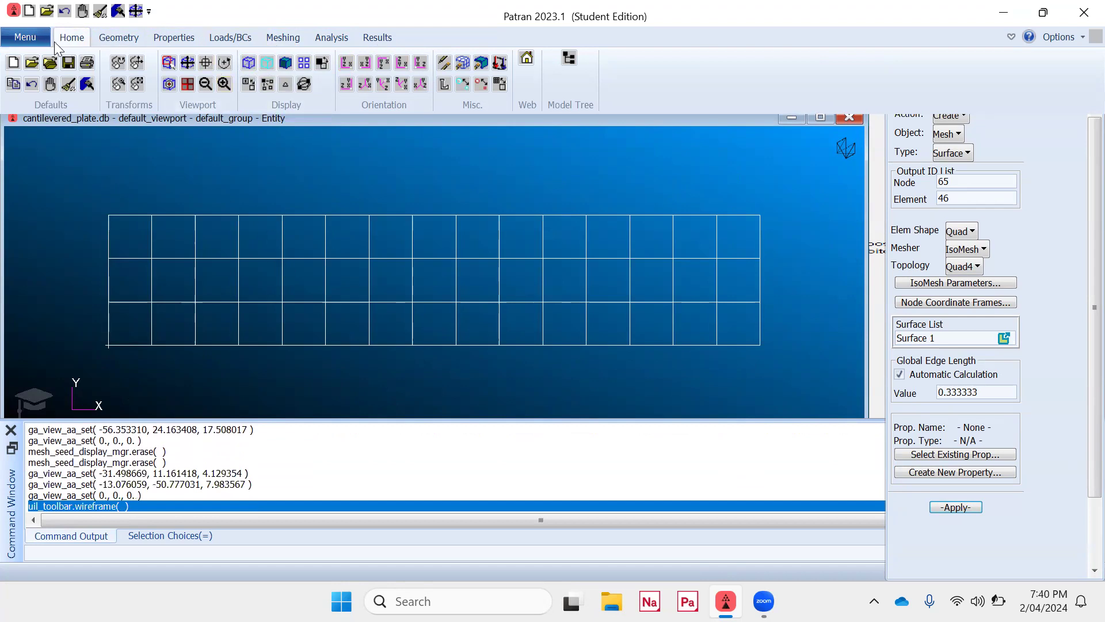
- Show the model tree and start creating a load/boundary condition from it
left_click(76, 37)
left_click(74, 37)
left_click(568, 59)
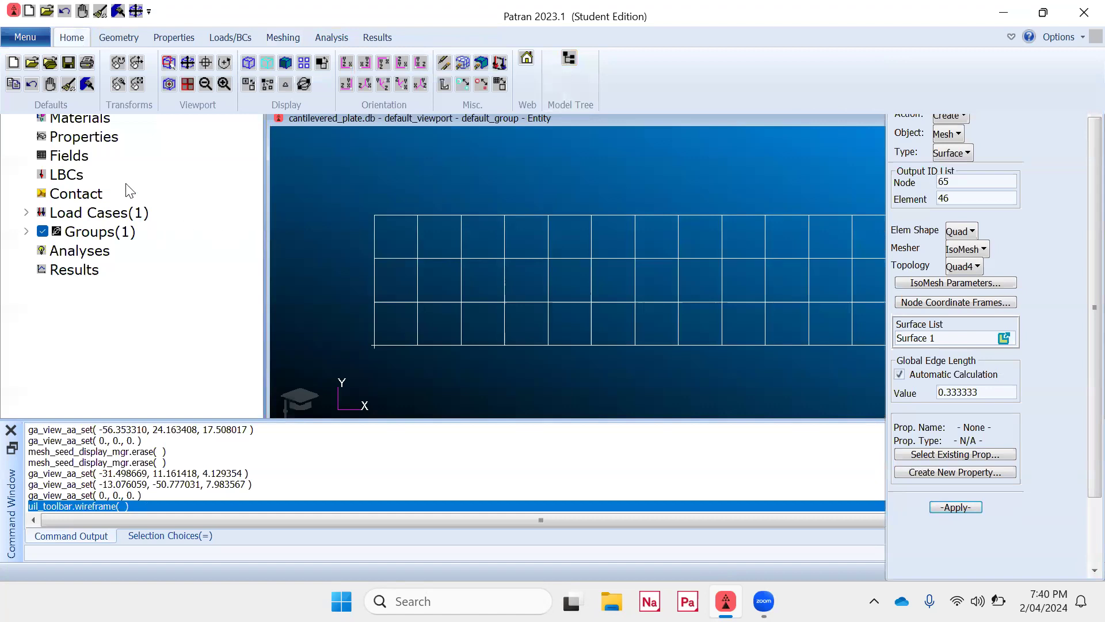
right_click(65, 154)
mouse_move(100, 221)
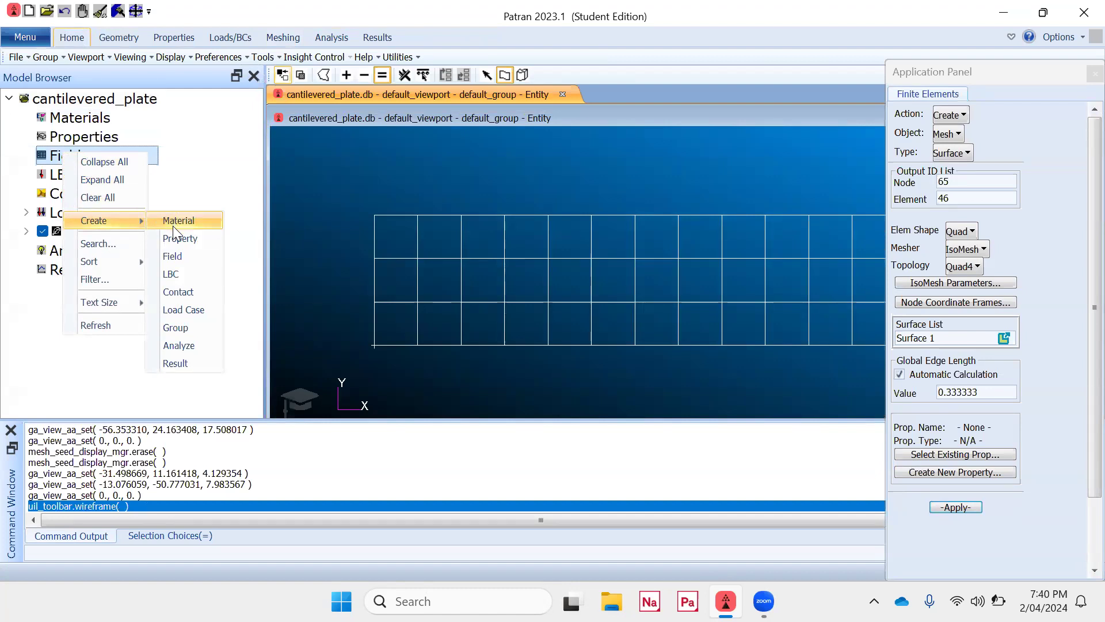
left_click(181, 275)
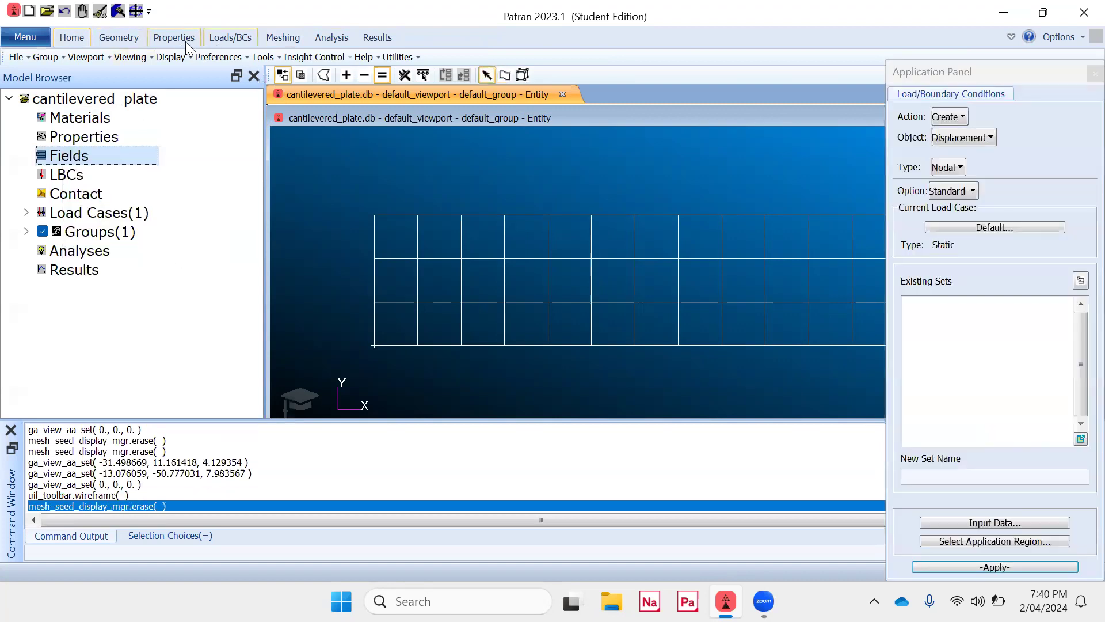
- Set the load/boundary condition form to create a nodal force
left_click(230, 37)
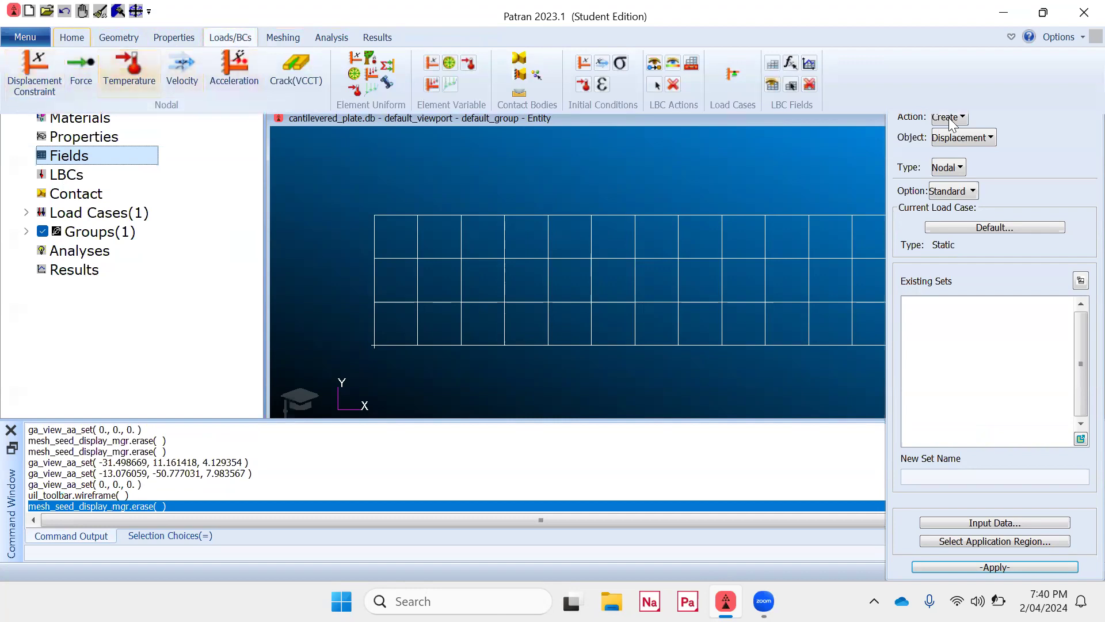
right_click(68, 155)
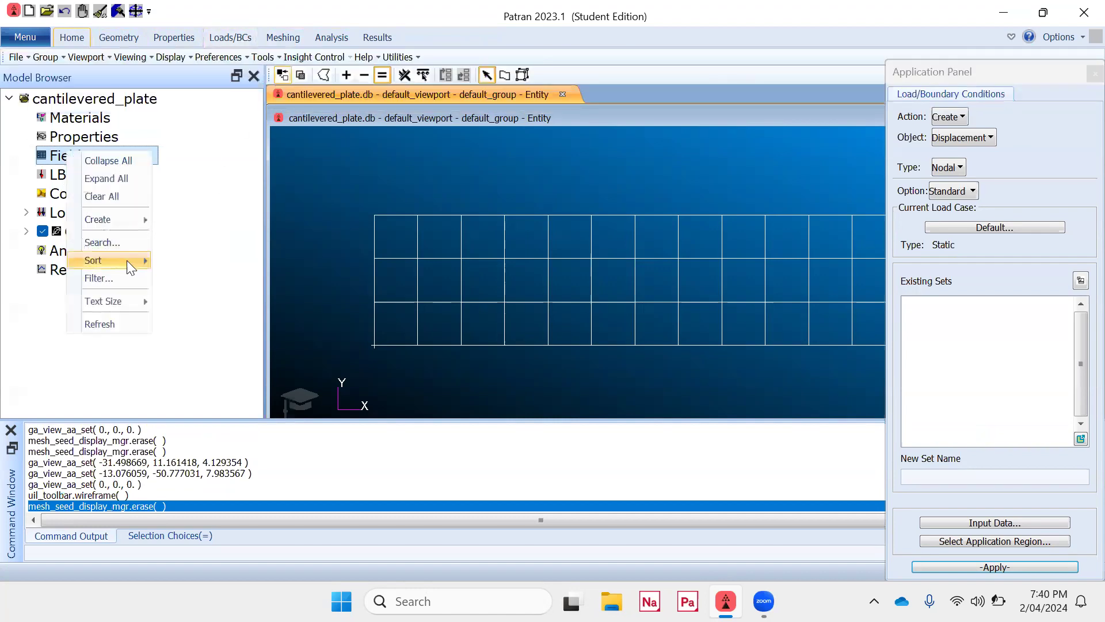
left_click(176, 273)
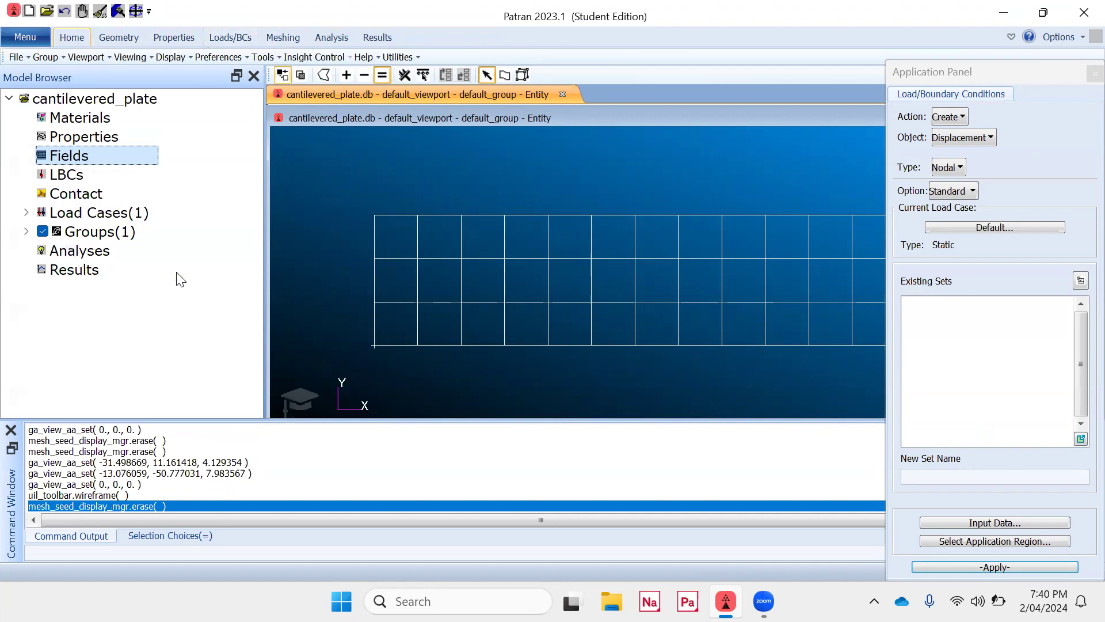
left_click_drag(1015, 80, 990, 68)
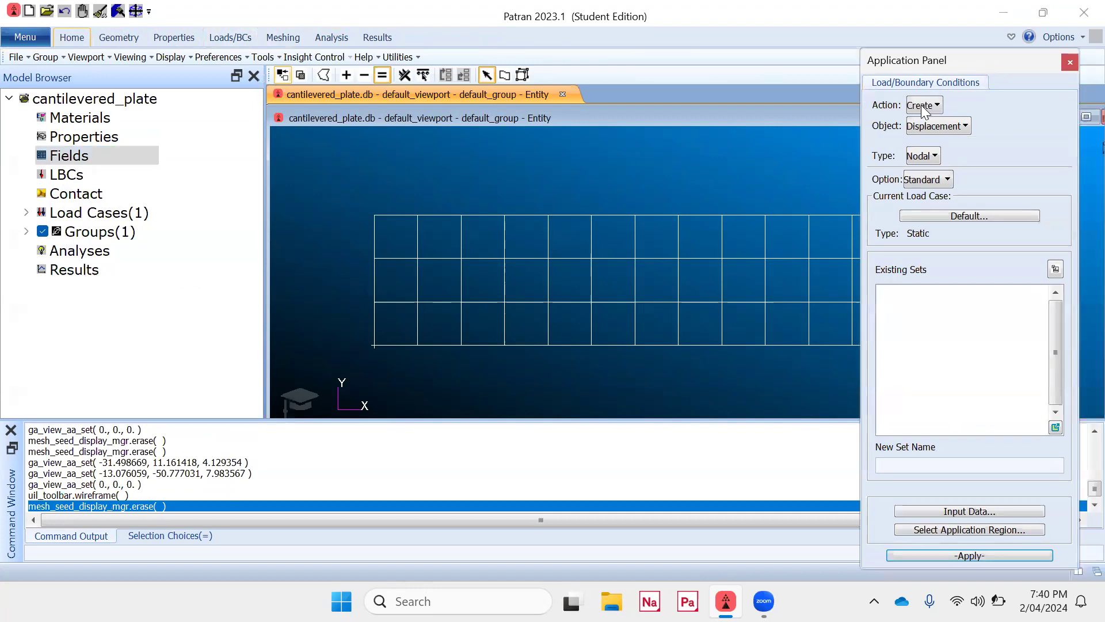
left_click(944, 125)
left_click(943, 165)
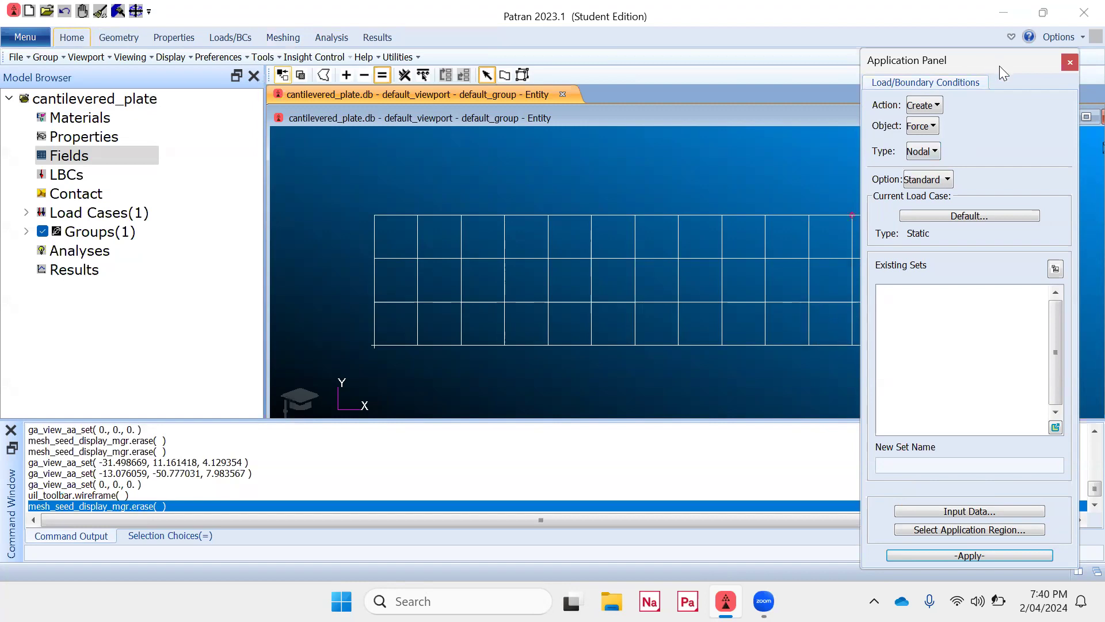
- Name the new nodal force set force1 and define its force vector as <0,0,-8>
left_click_drag(987, 67, 864, 64)
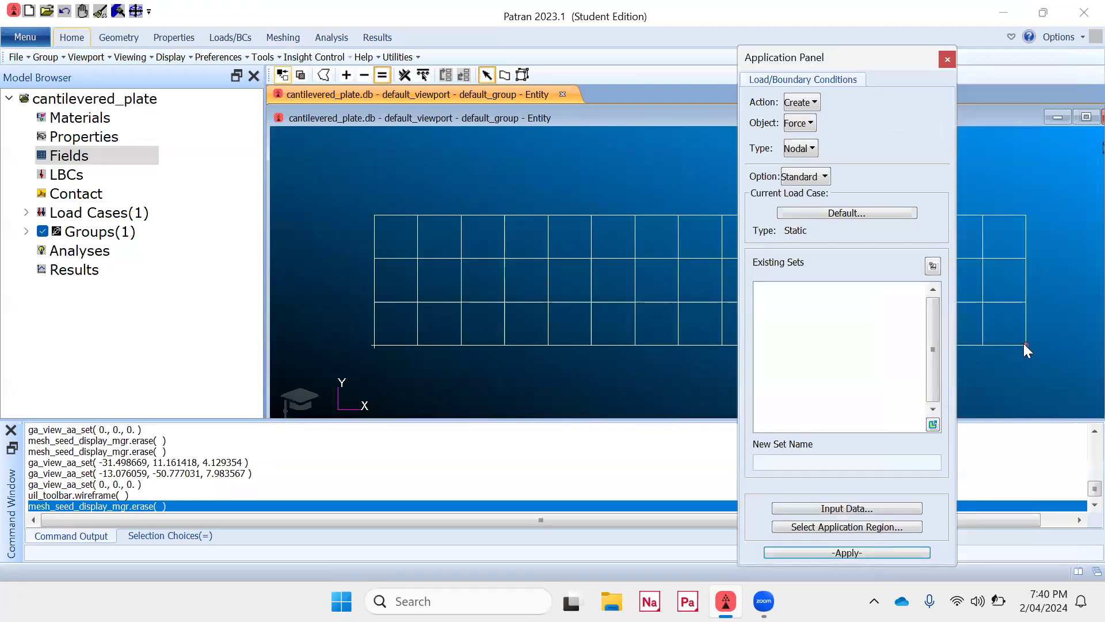
left_click_drag(850, 58, 928, 17)
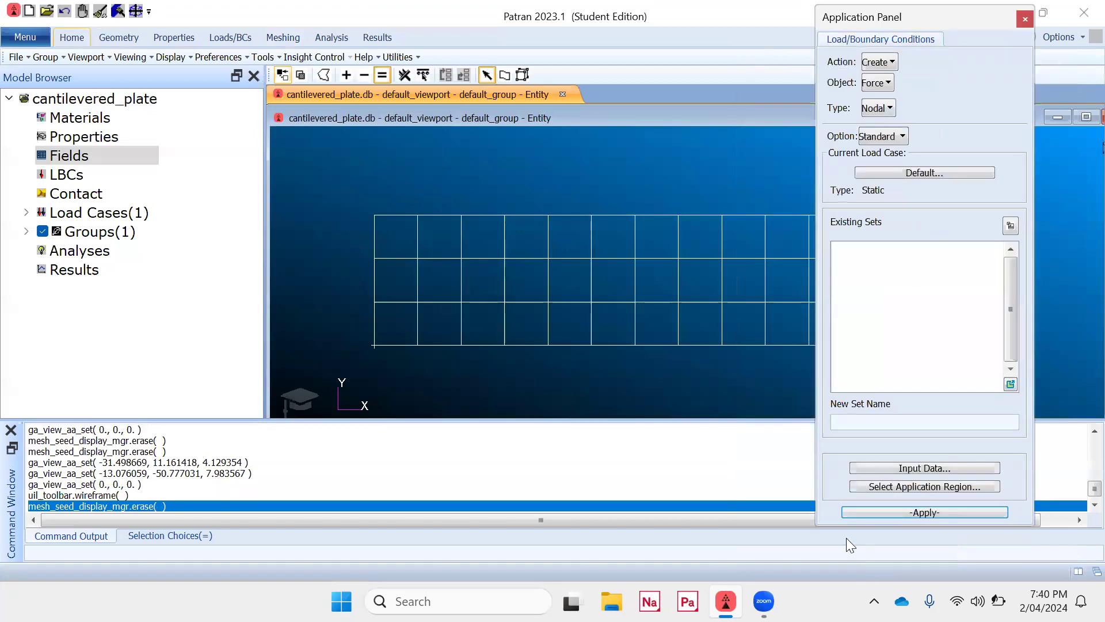
left_click(870, 421)
type("force1")
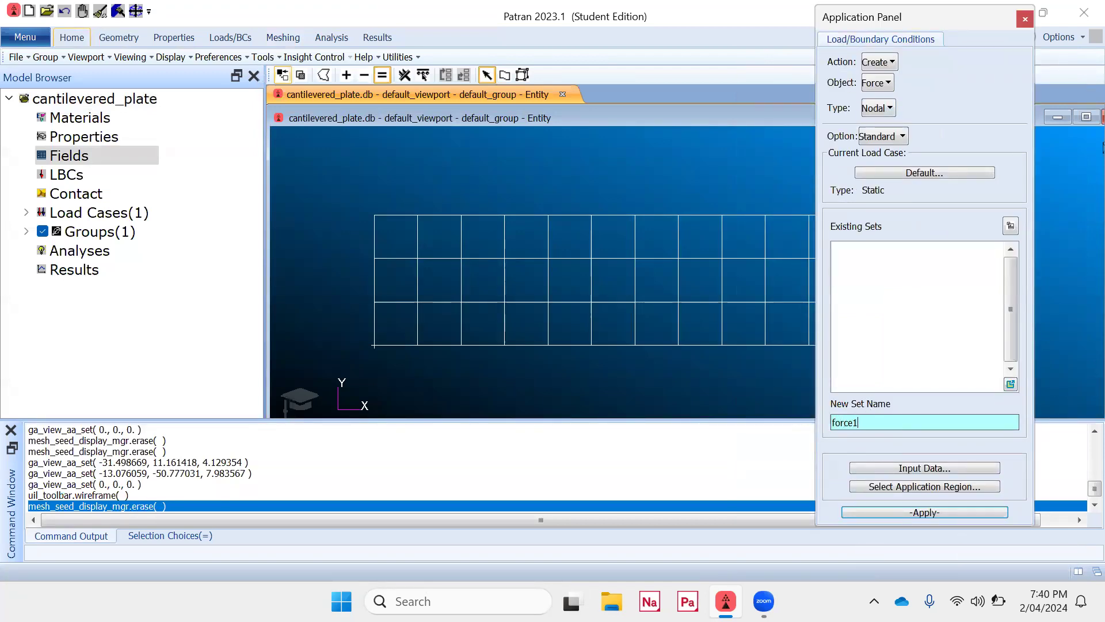
left_click(917, 468)
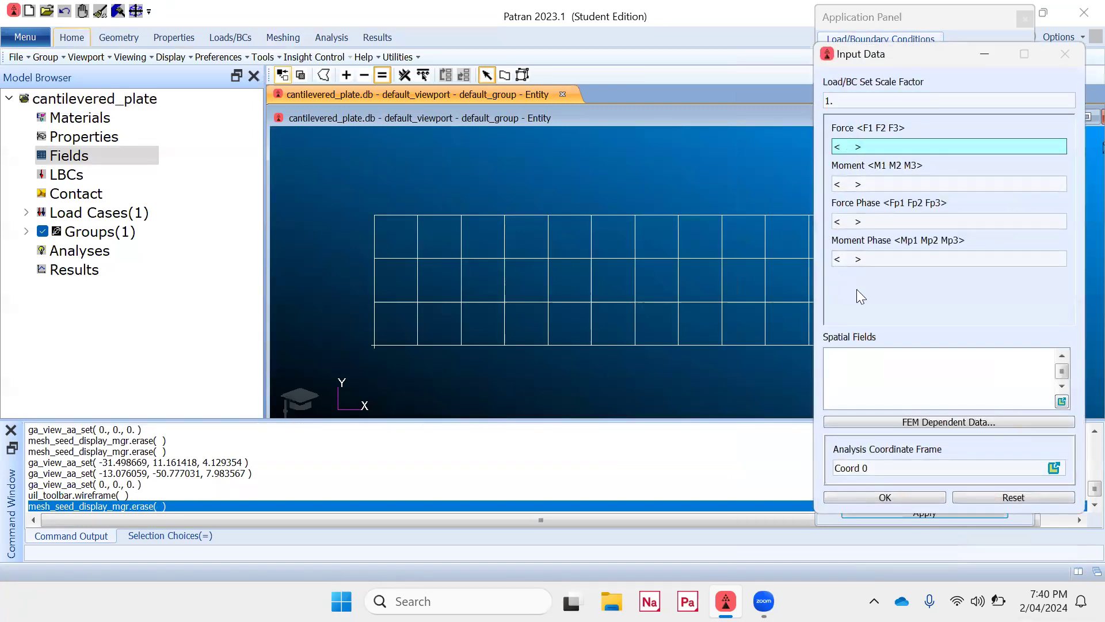
type("0,0,0-8")
key("BackSpace")
left_click(904, 497)
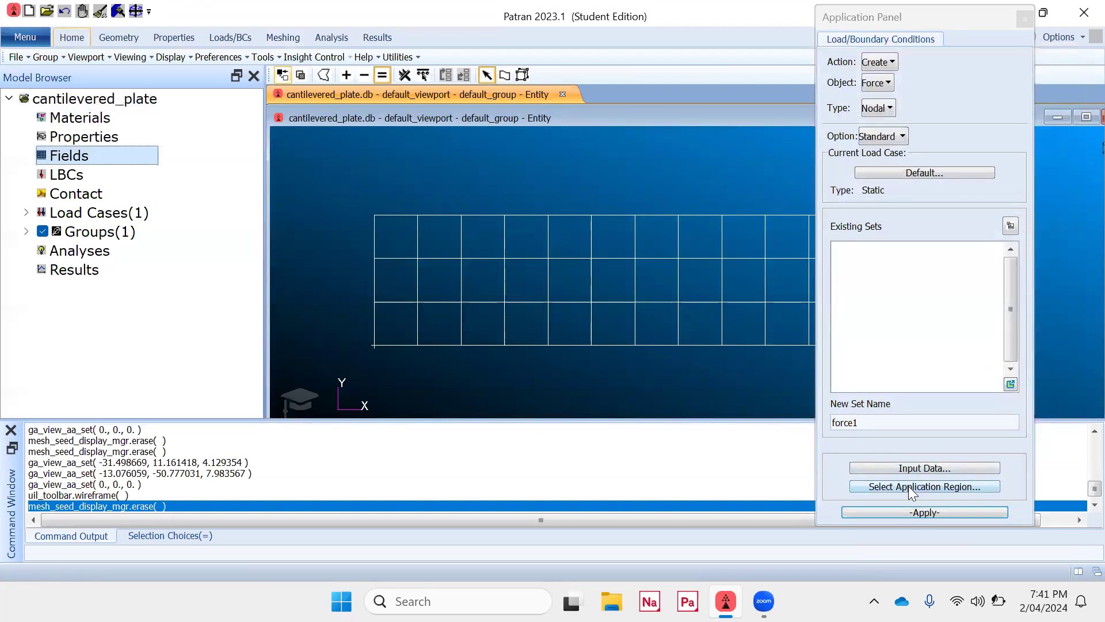
- Set the force's application region to select FEM nodes instead of geometry
left_click(911, 488)
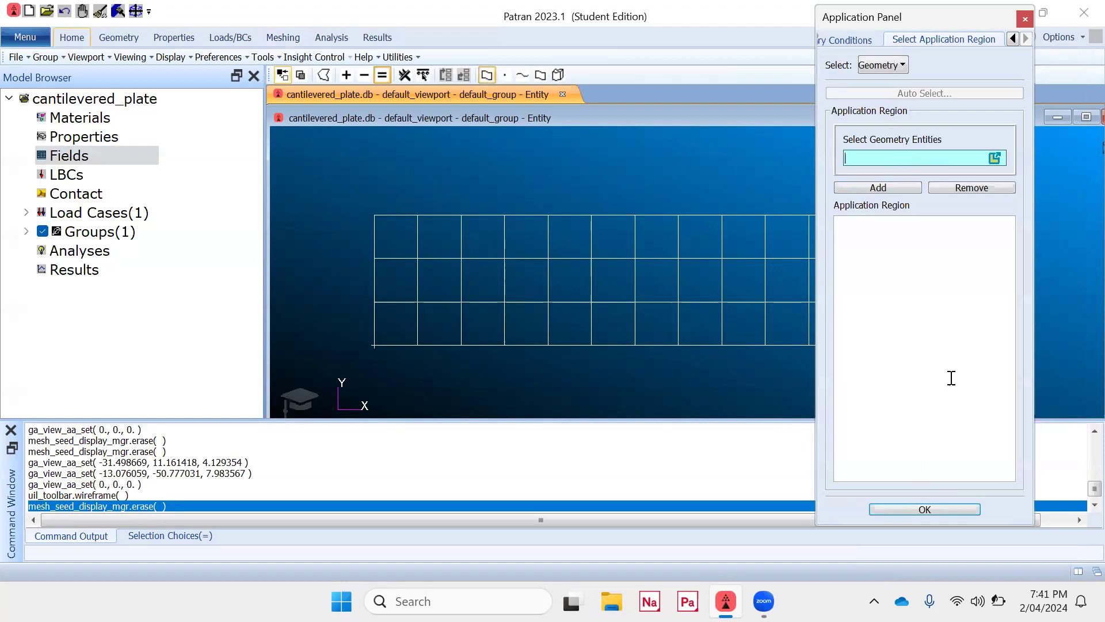
left_click(882, 66)
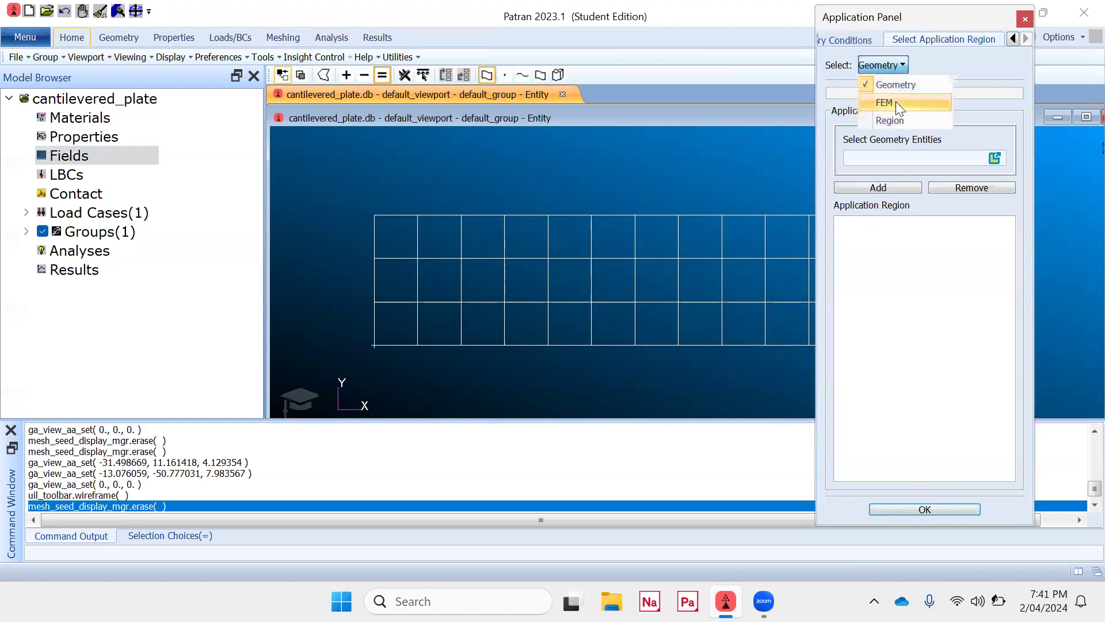
left_click(896, 101)
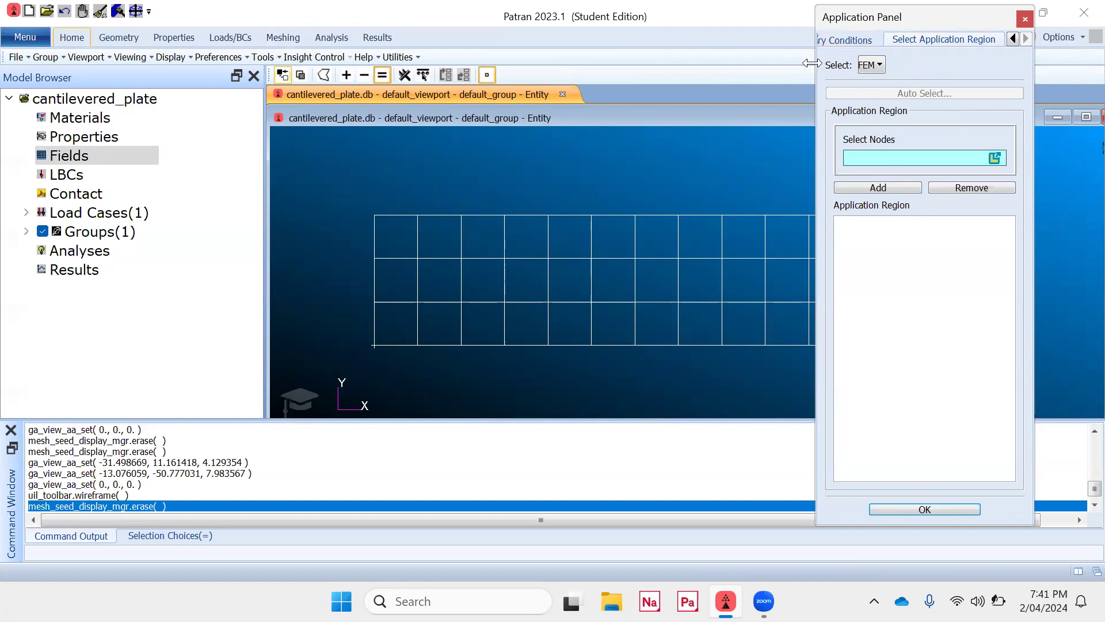
left_click_drag(811, 63, 772, 63)
left_click(888, 66)
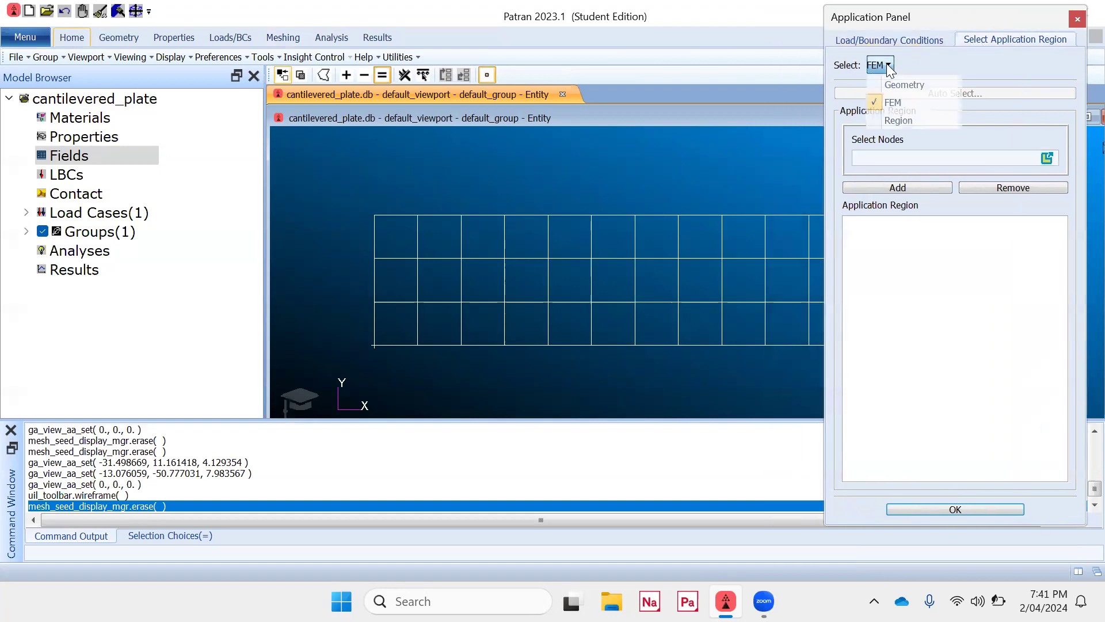
left_click(892, 104)
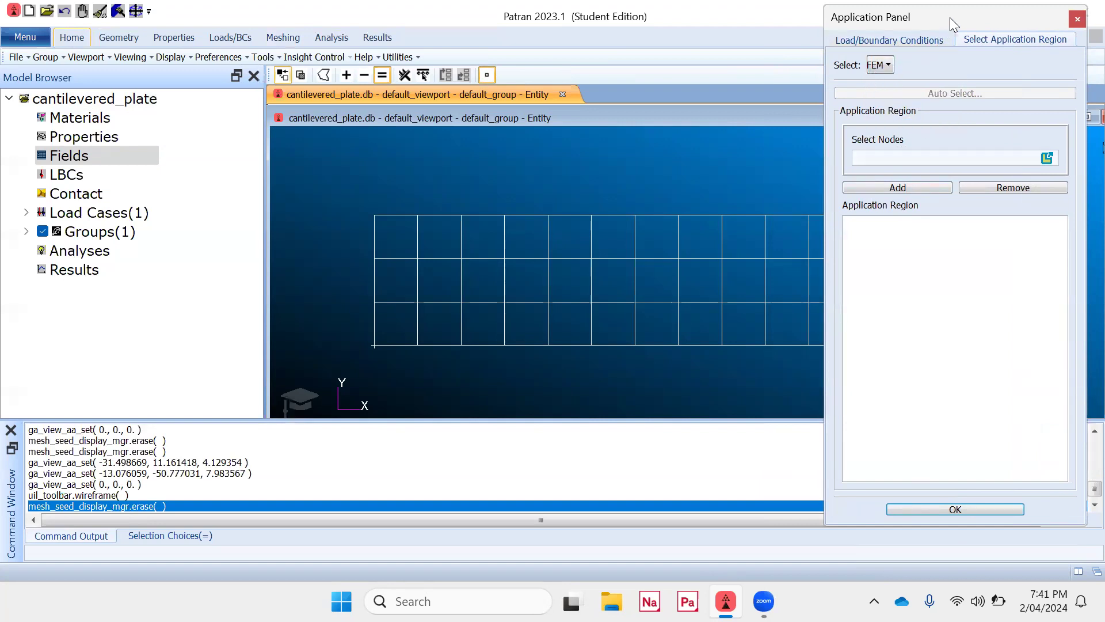
left_click_drag(950, 18, 979, 14)
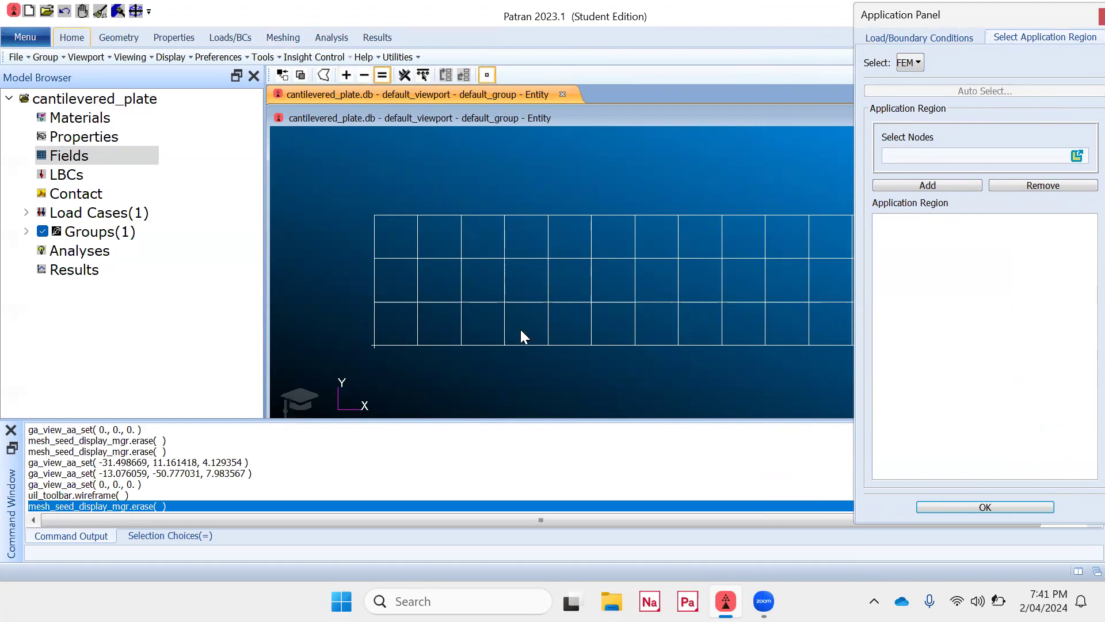
- Add the lower corner node at the plate's free end to the application region and create the force1 load
left_click(487, 75)
left_click(959, 24)
double_click(959, 24)
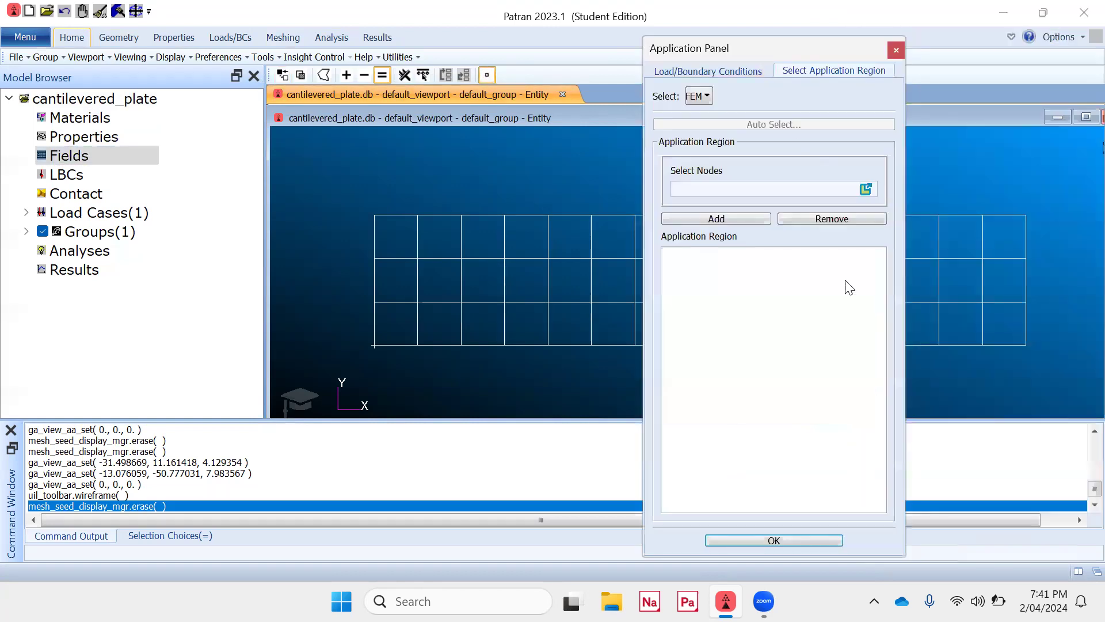
left_click(1026, 344)
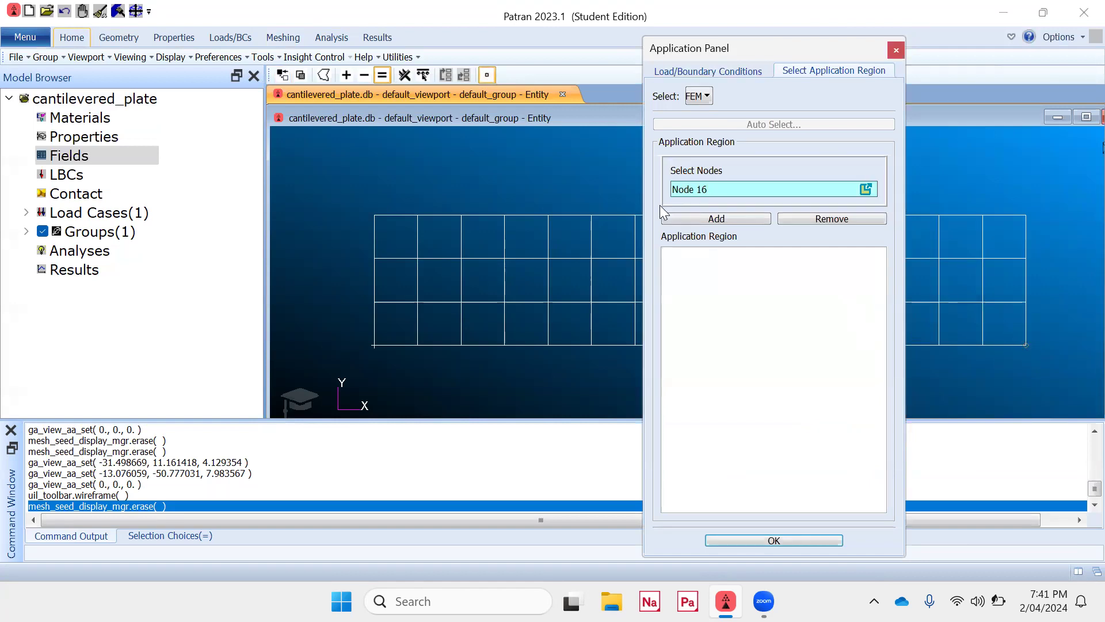
left_click(723, 225)
left_click(781, 539)
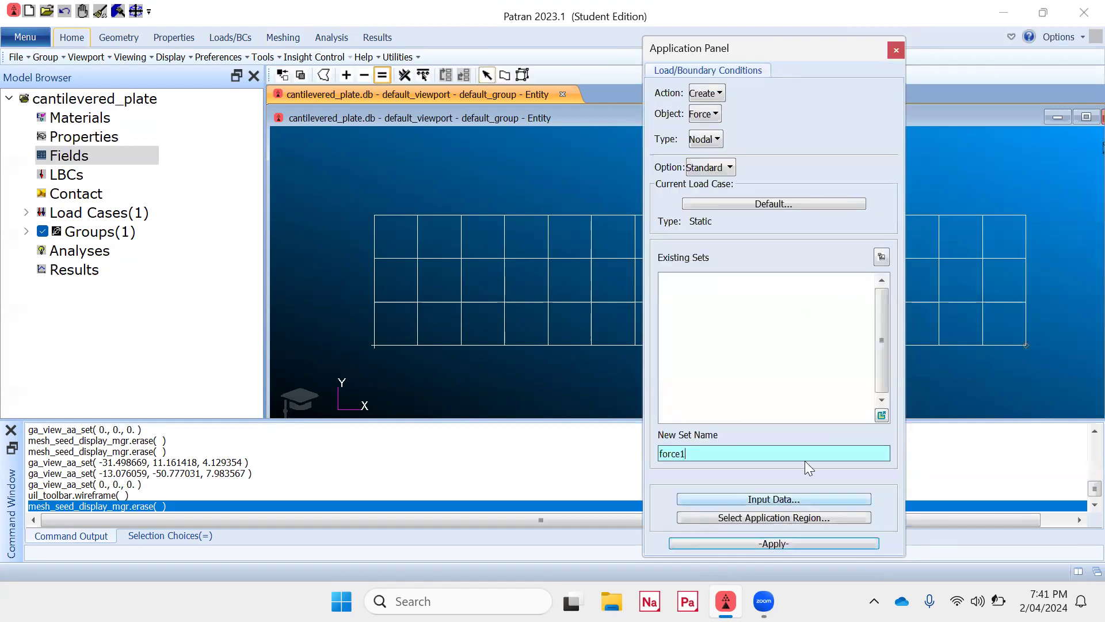
left_click(782, 544)
middle_click_drag(958, 362, 977, 325)
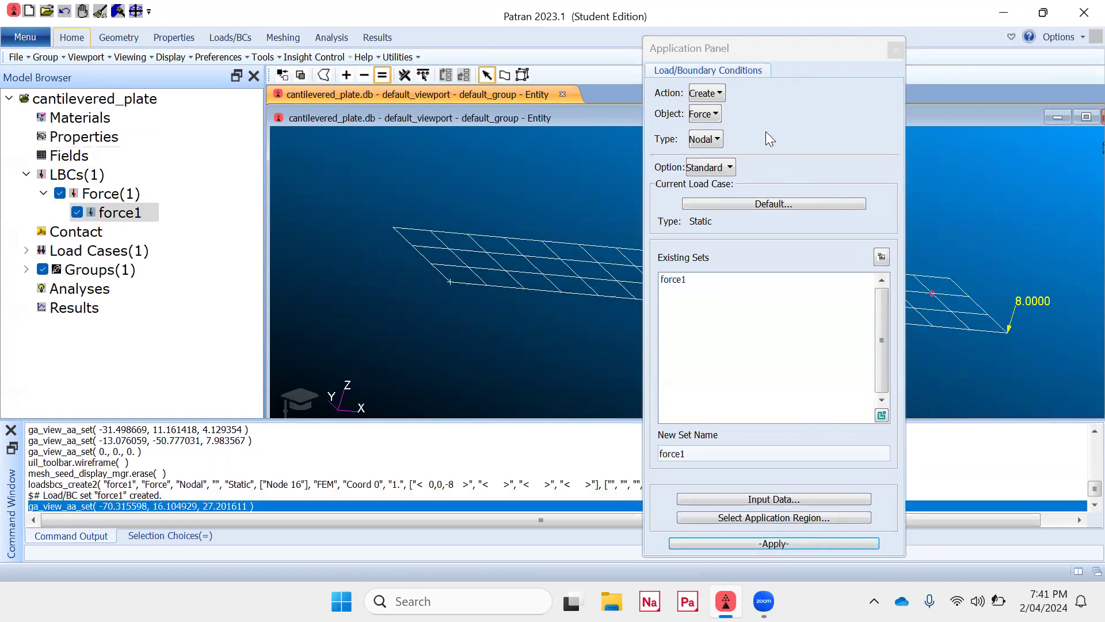
- Set the load/boundary condition form to create a nodal displacement with the set name displacement_1
left_click(760, 42)
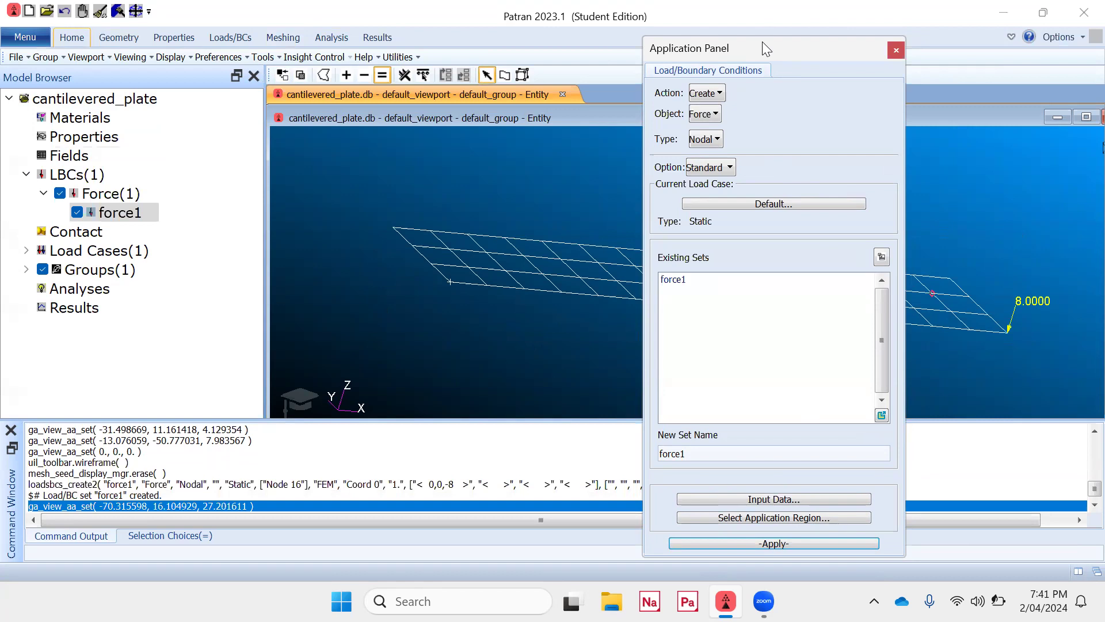
left_click_drag(762, 41, 947, 17)
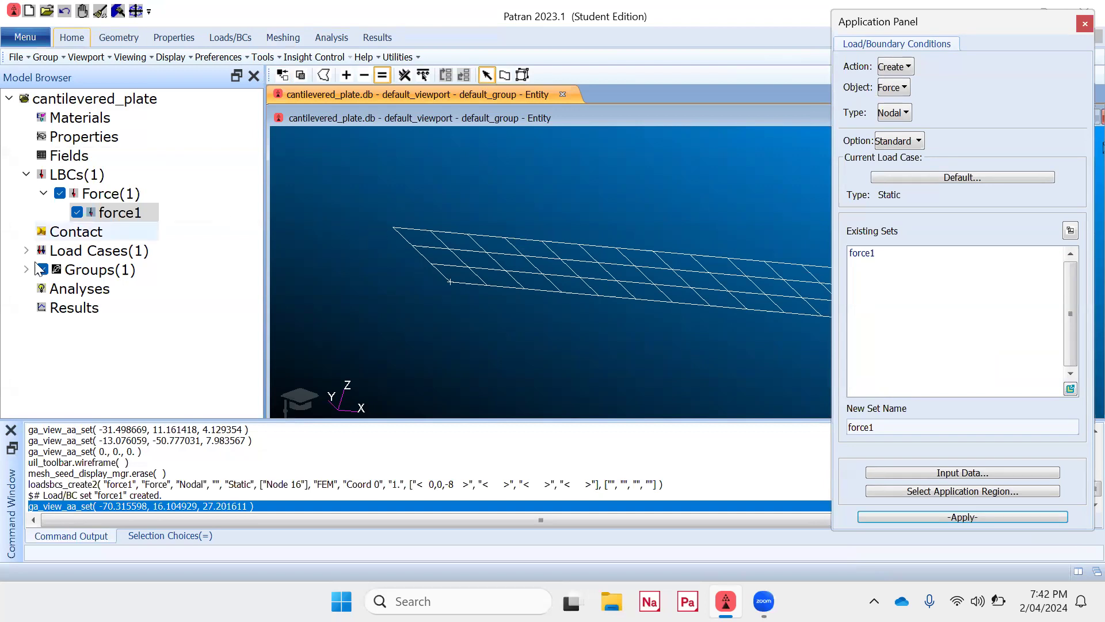
right_click(88, 126)
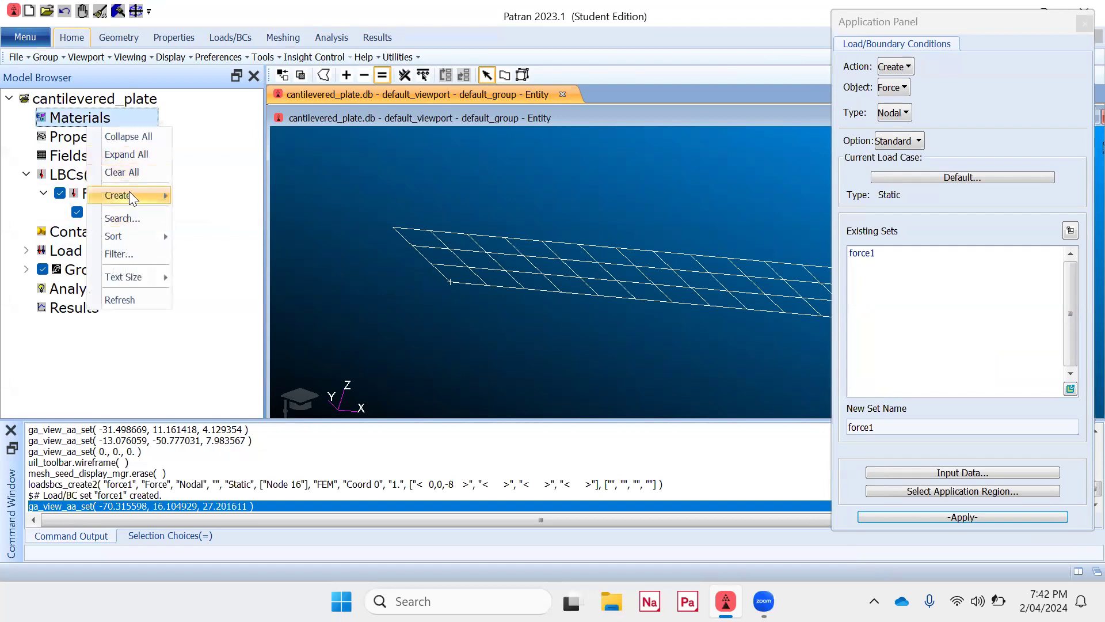
mouse_move(130, 195)
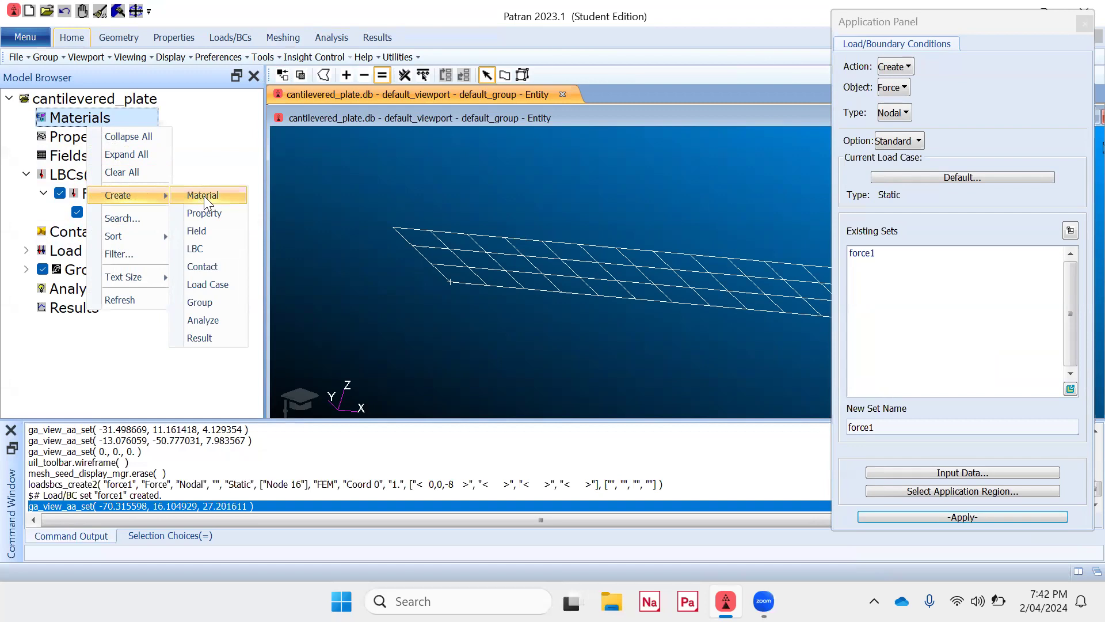
left_click(202, 244)
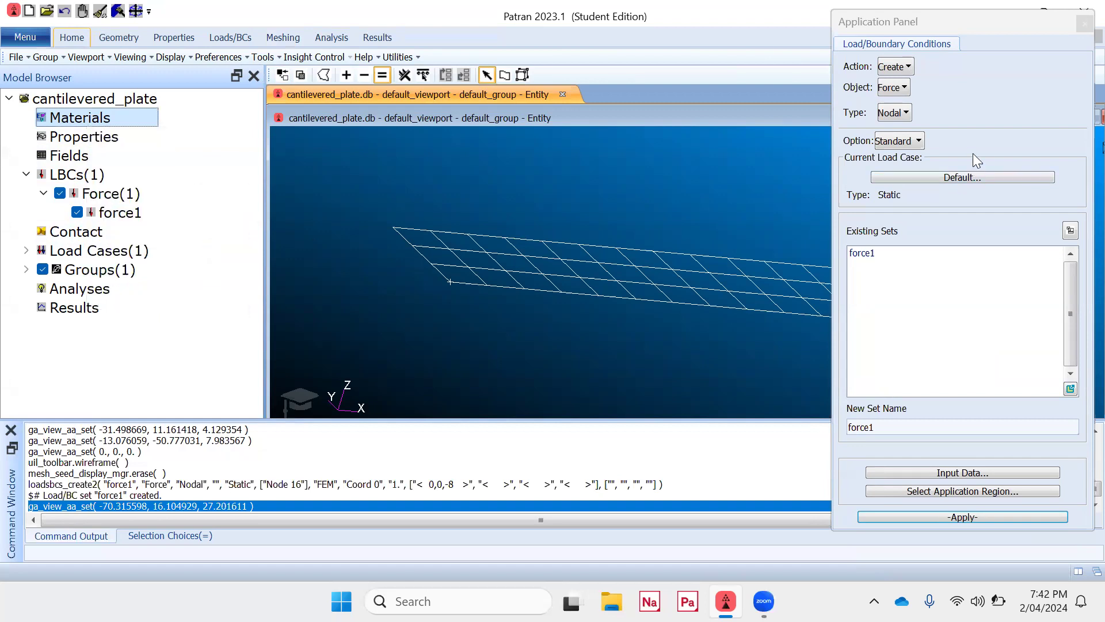
left_click(903, 87)
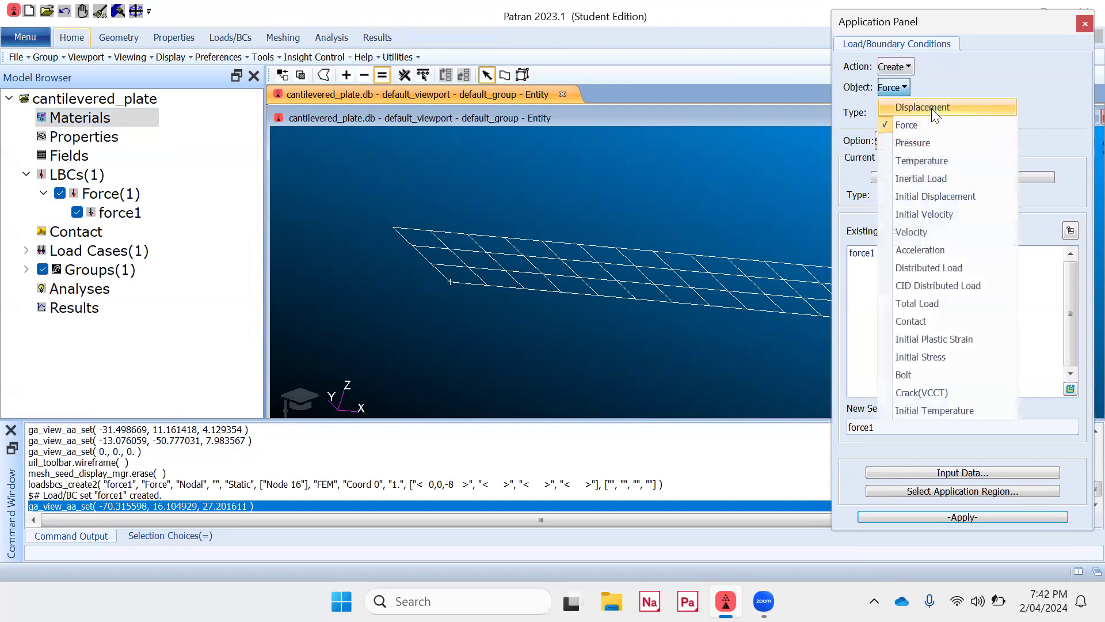
left_click(916, 107)
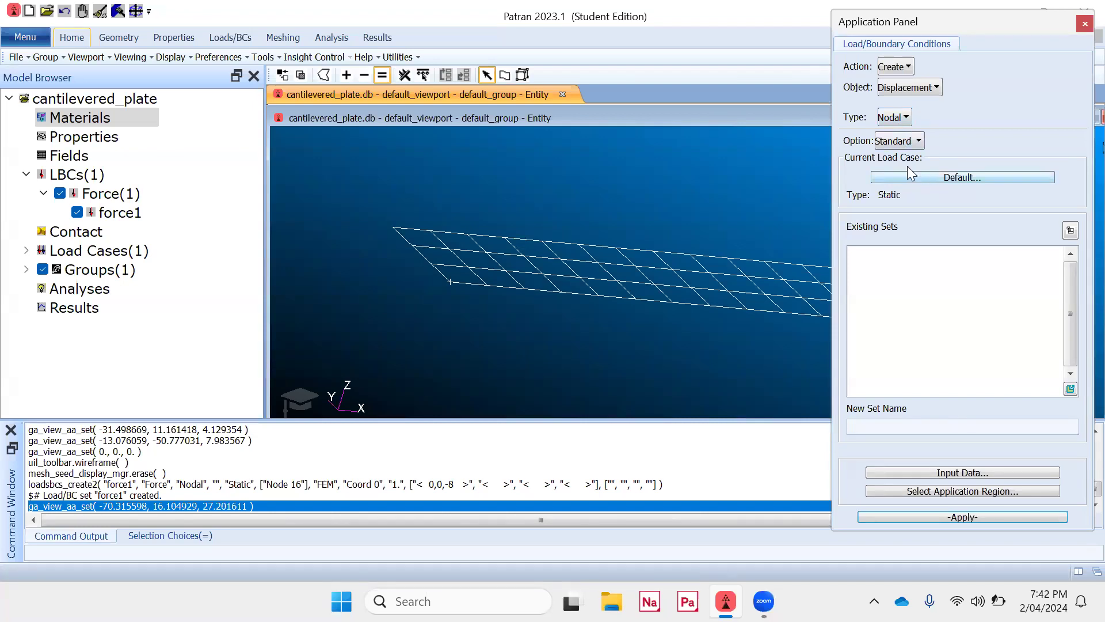
left_click(912, 426)
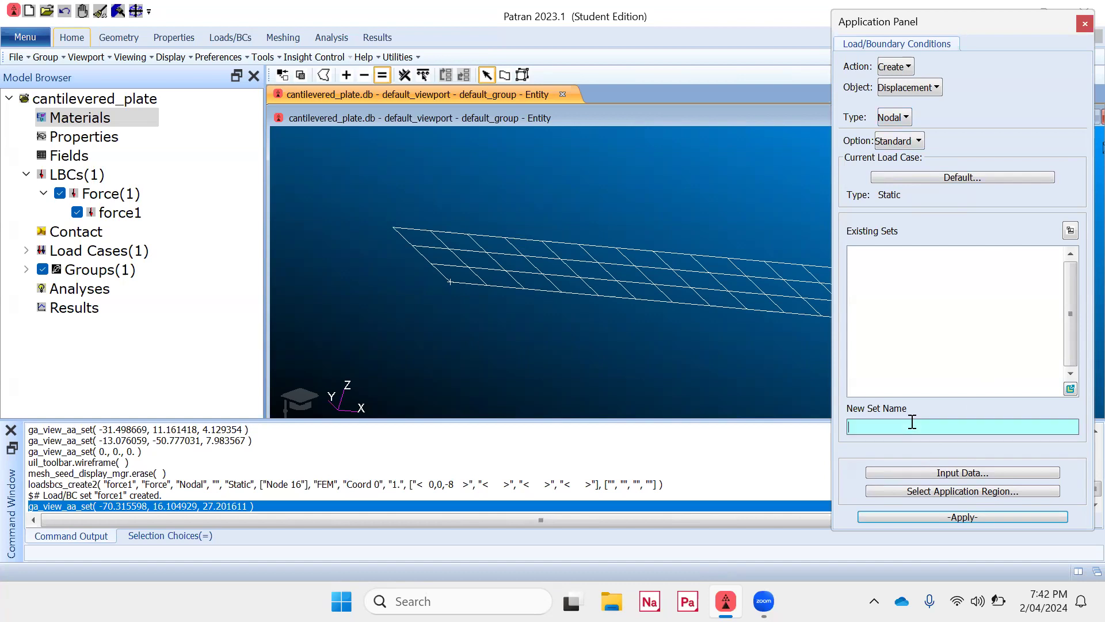
type("displacement_1")
- Fix the translations and rotations of displacement_1 at <0,0,0> and create the set
left_click(950, 474)
left_click(843, 147)
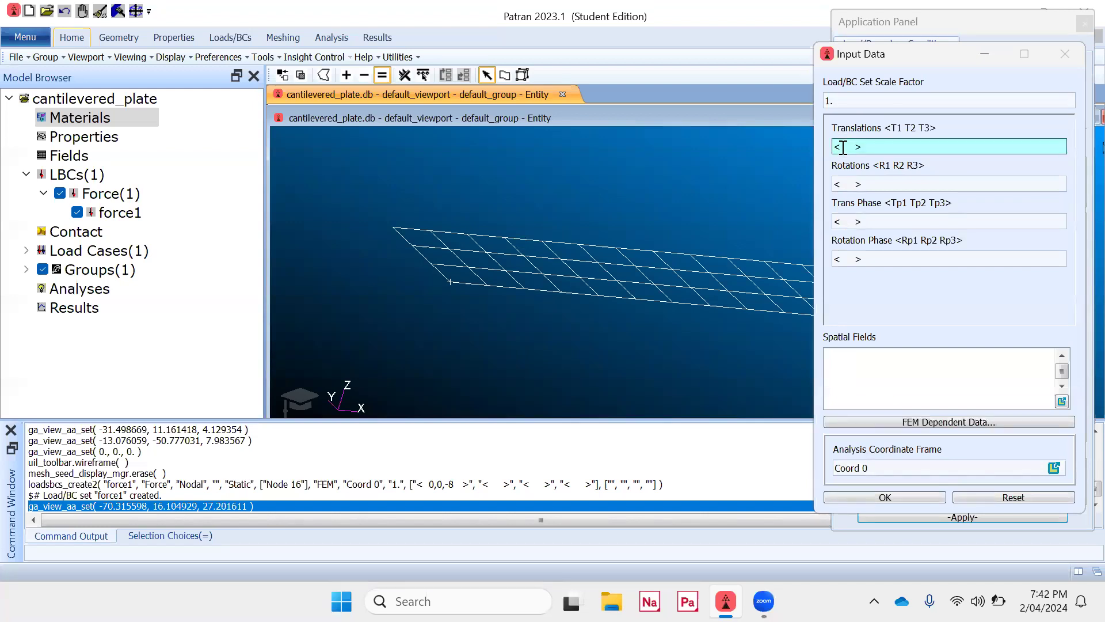
type("0,0,0")
key("Tab")
key("Right")
key("Left")
key("Left")
type("0,0,0")
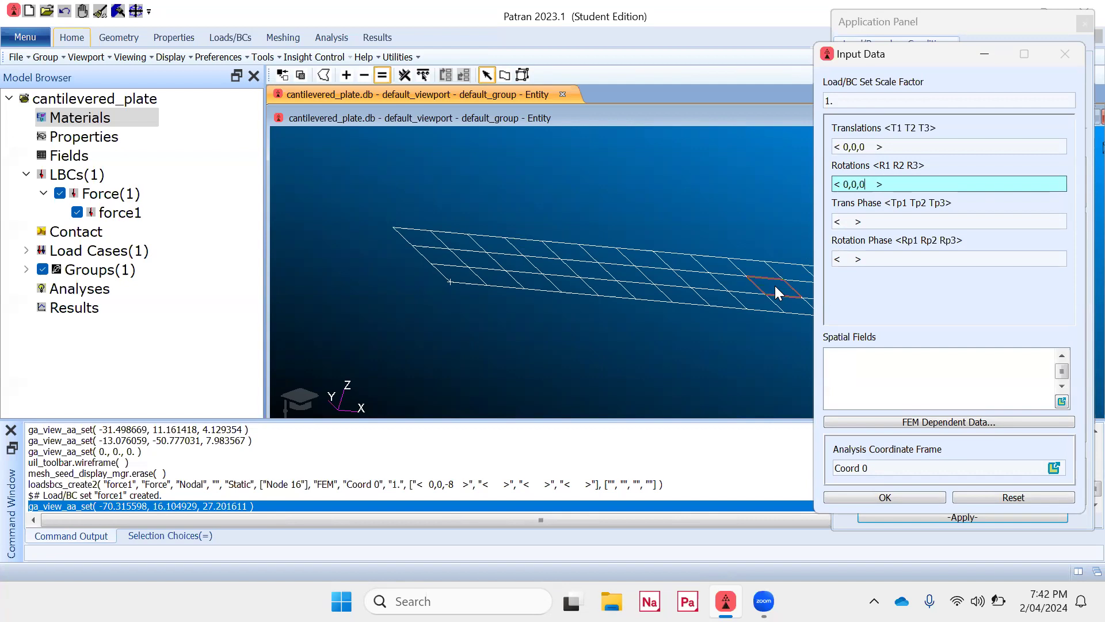
left_click(902, 496)
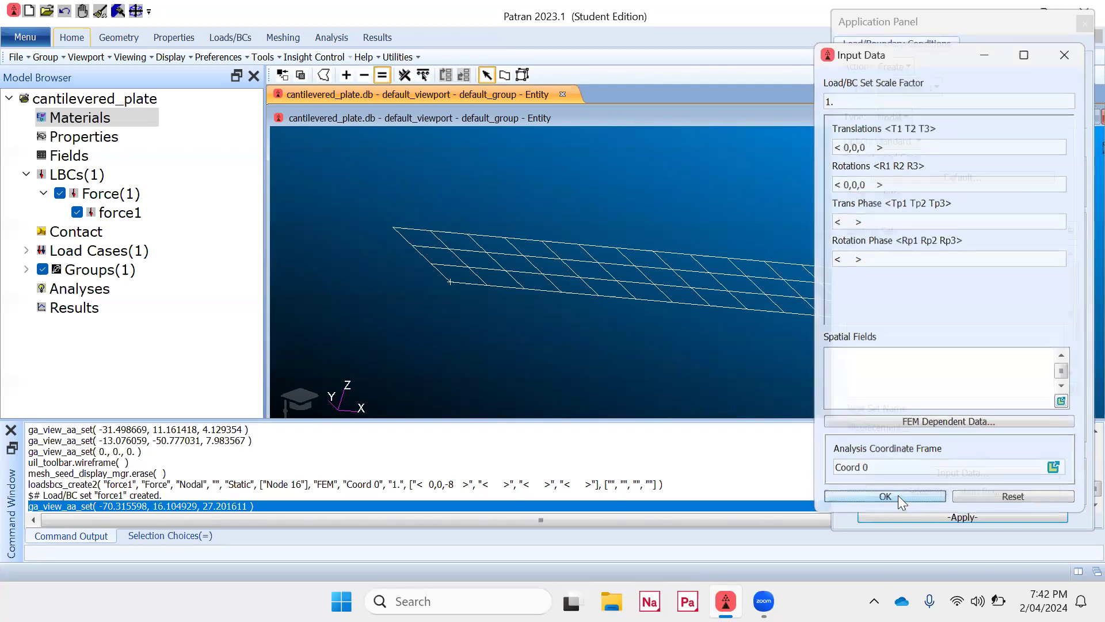
left_click(969, 517)
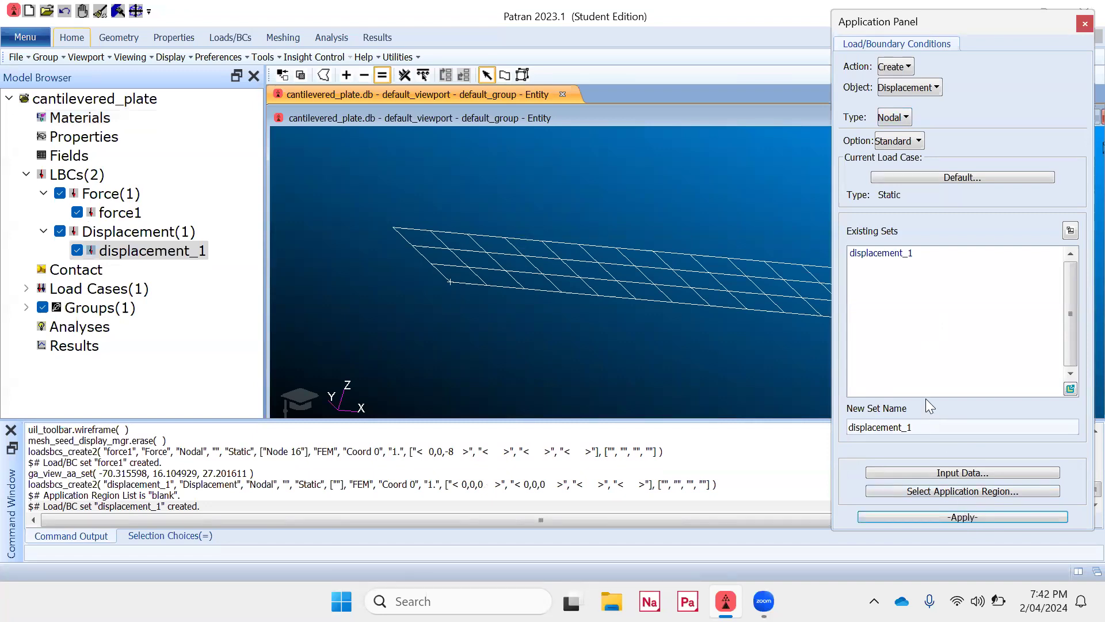
- Set the displacement_1 application region to select geometry entities, limiting the picking to curves or edges
left_click(951, 491)
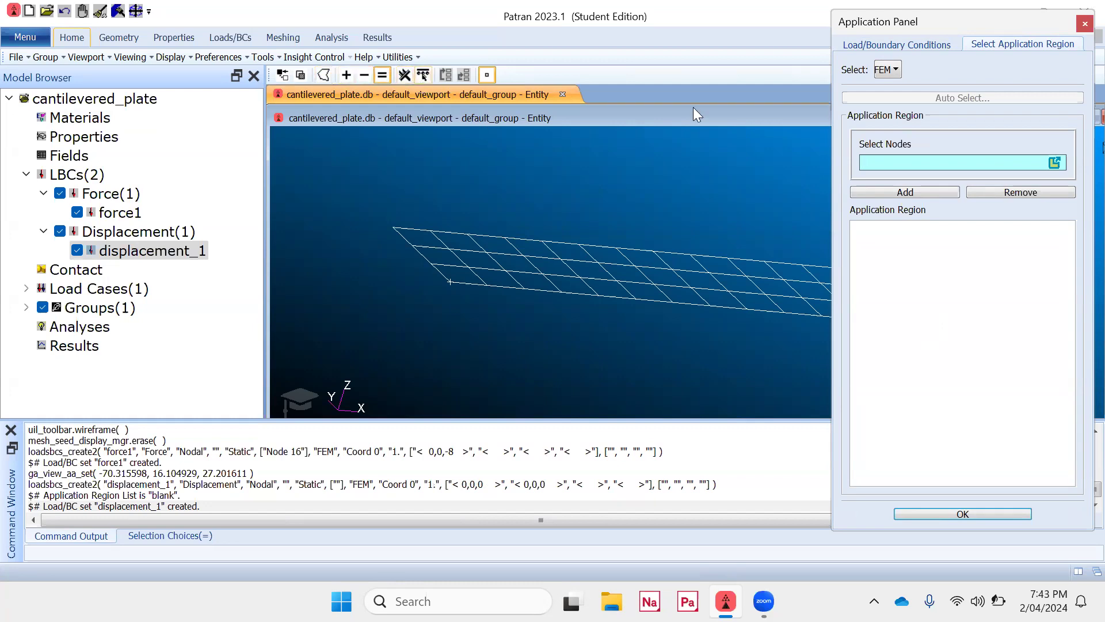
left_click(887, 70)
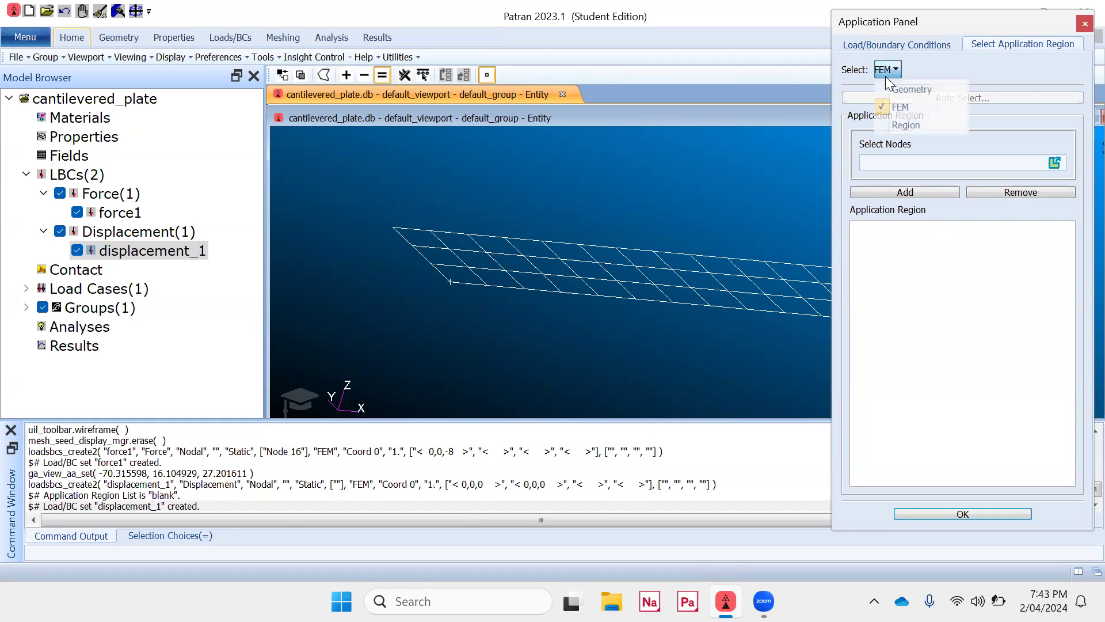
left_click(902, 91)
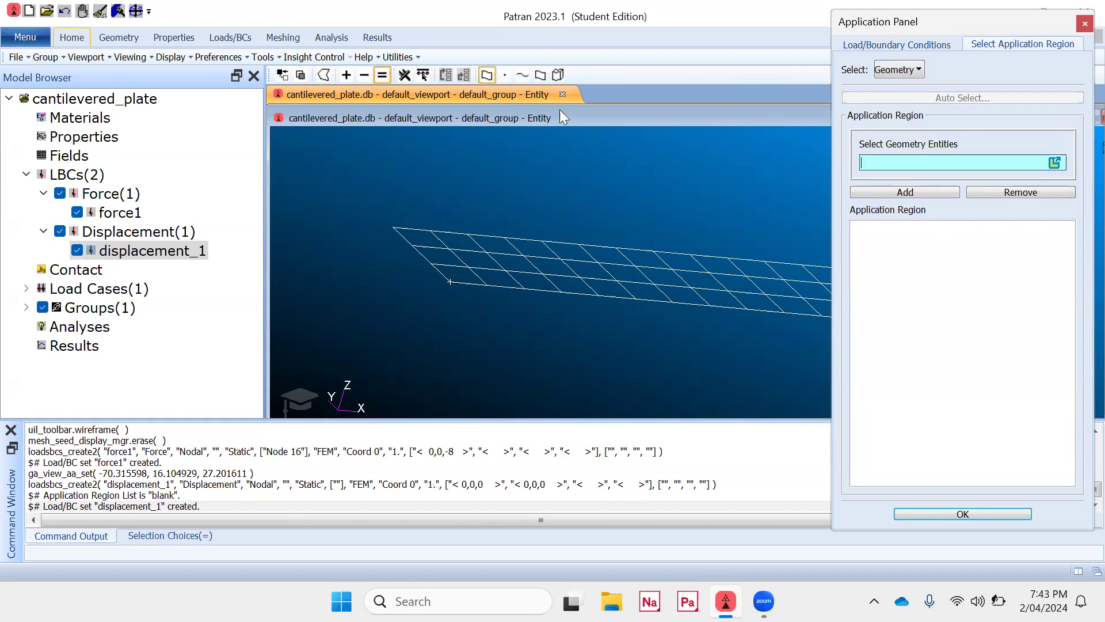
left_click(524, 75)
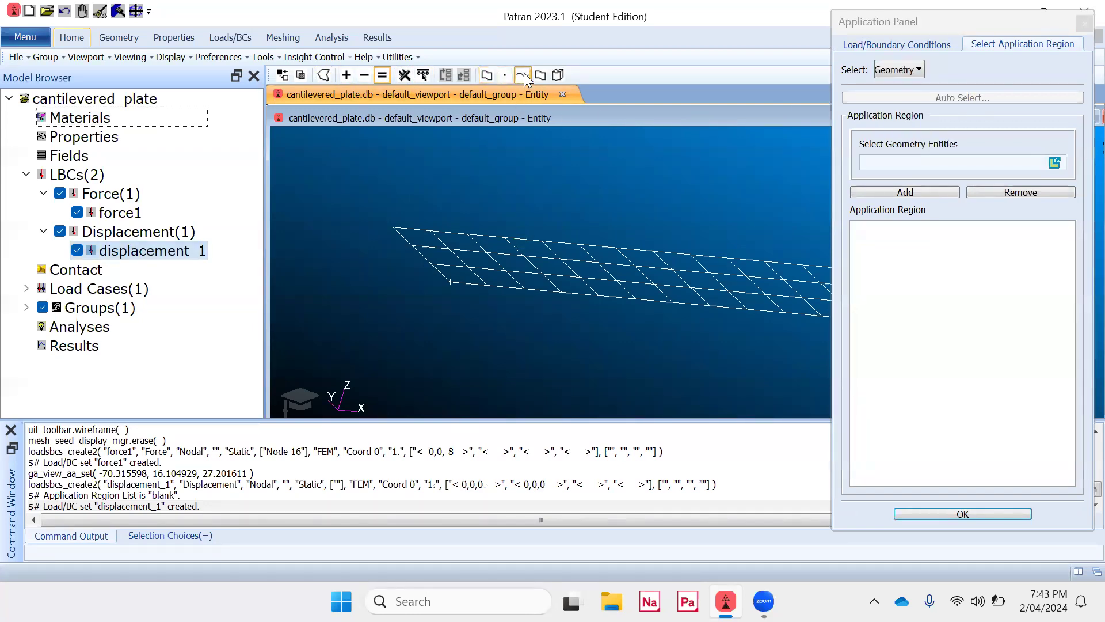
- Add the short edge at the plate's fixed end to the displacement's application region
left_click(424, 256)
middle_click_drag(507, 248, 483, 267)
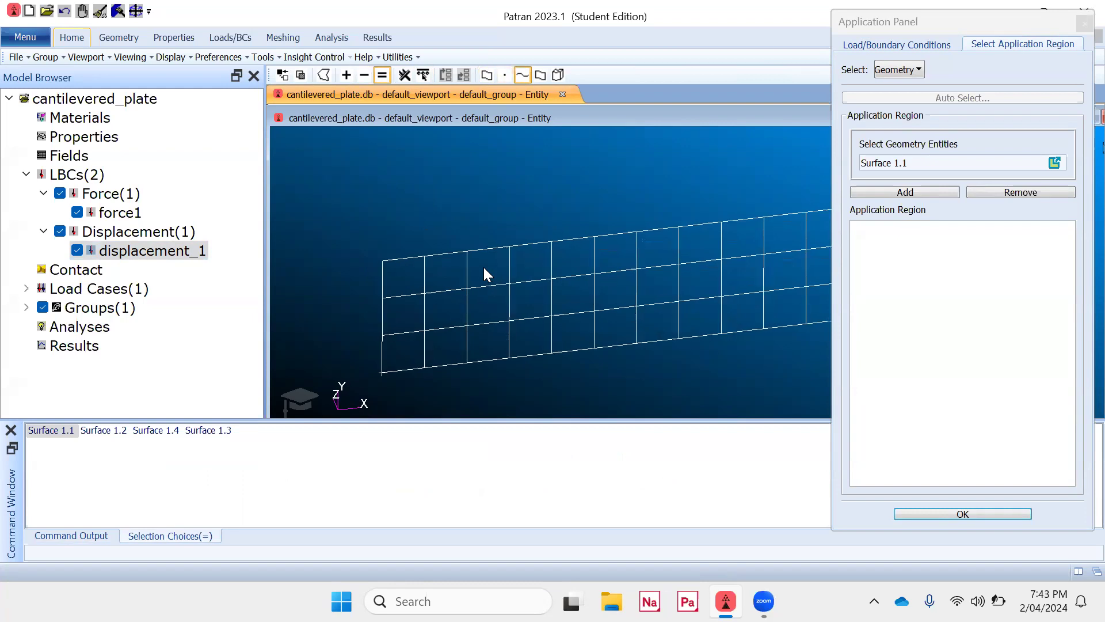
left_click(381, 310)
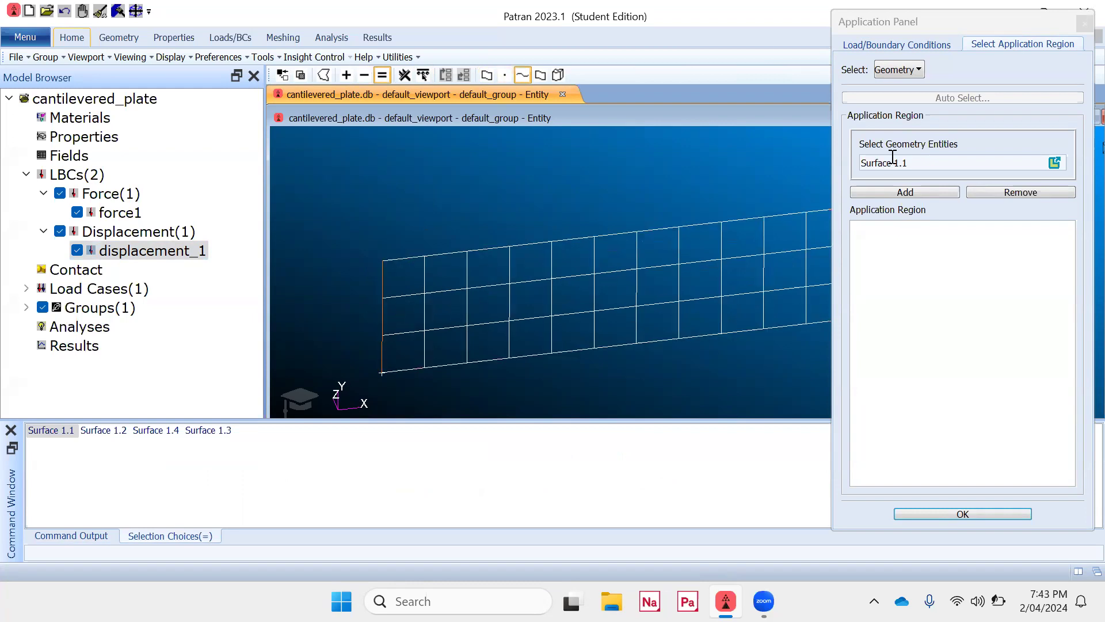
left_click(907, 190)
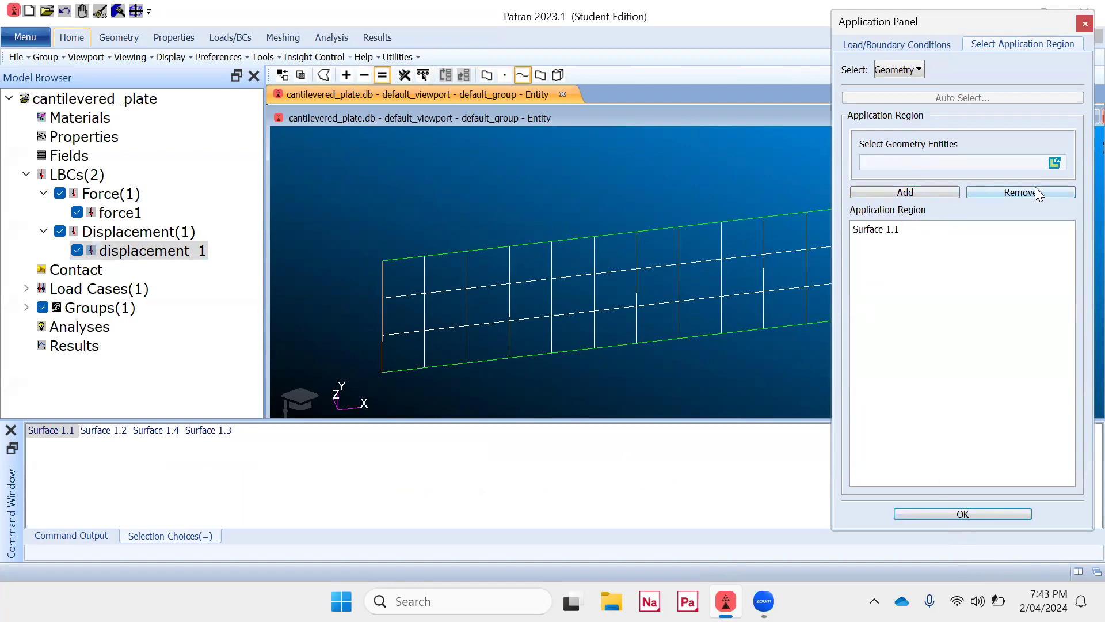
- Delete the Surface 1.1 entry from the displacement's application region
left_click(905, 230)
left_click(904, 230)
left_click_drag(915, 229, 859, 228)
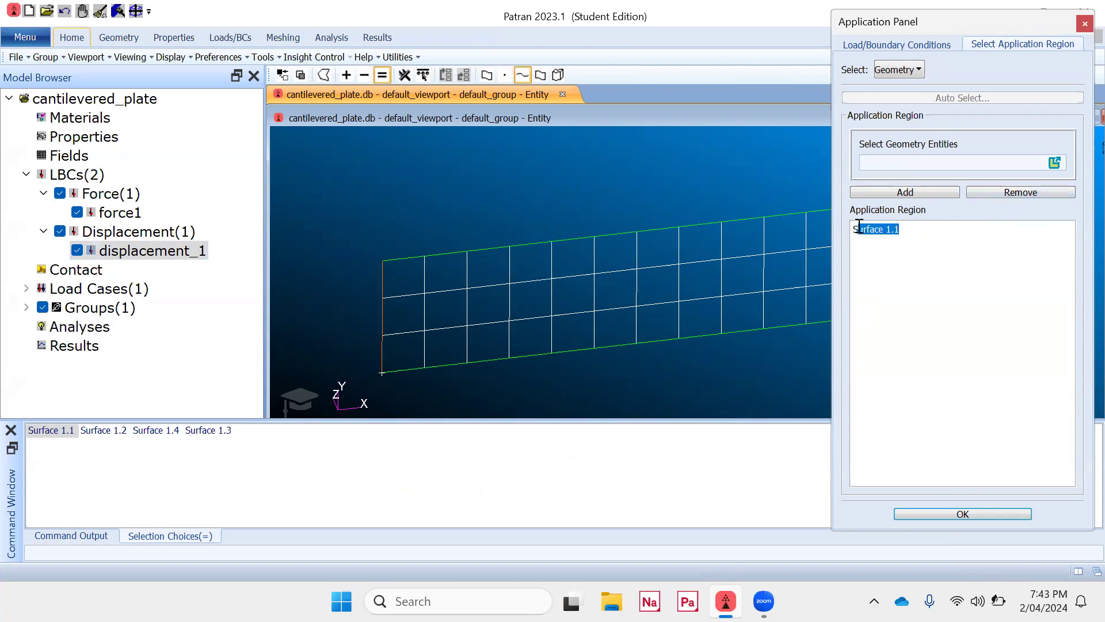
left_click(989, 192)
triple_click(921, 224)
key("BackSpace")
- Assign the plate's fixed-end edge, Surface 1.1, as the application region and overwrite the existing displacement_1 set
left_click(860, 162)
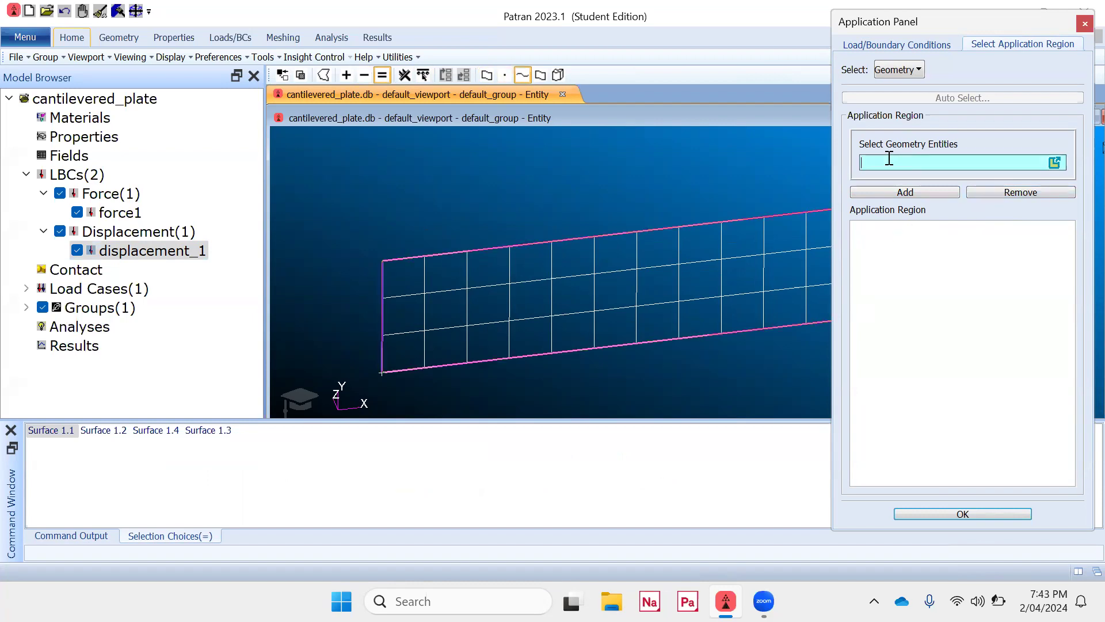
left_click(521, 75)
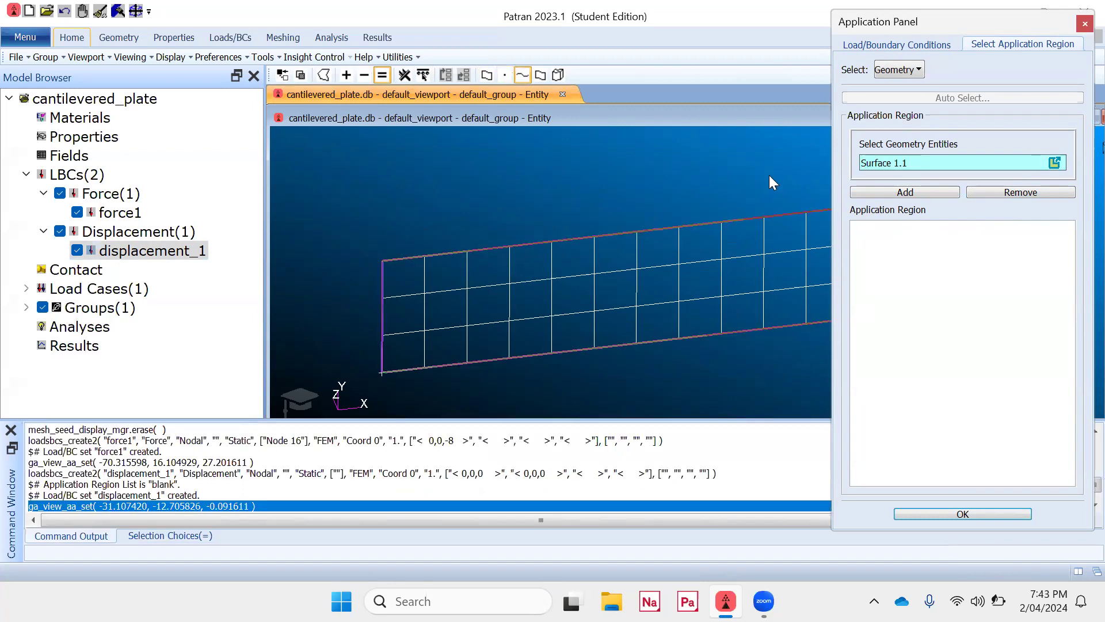
left_click(927, 193)
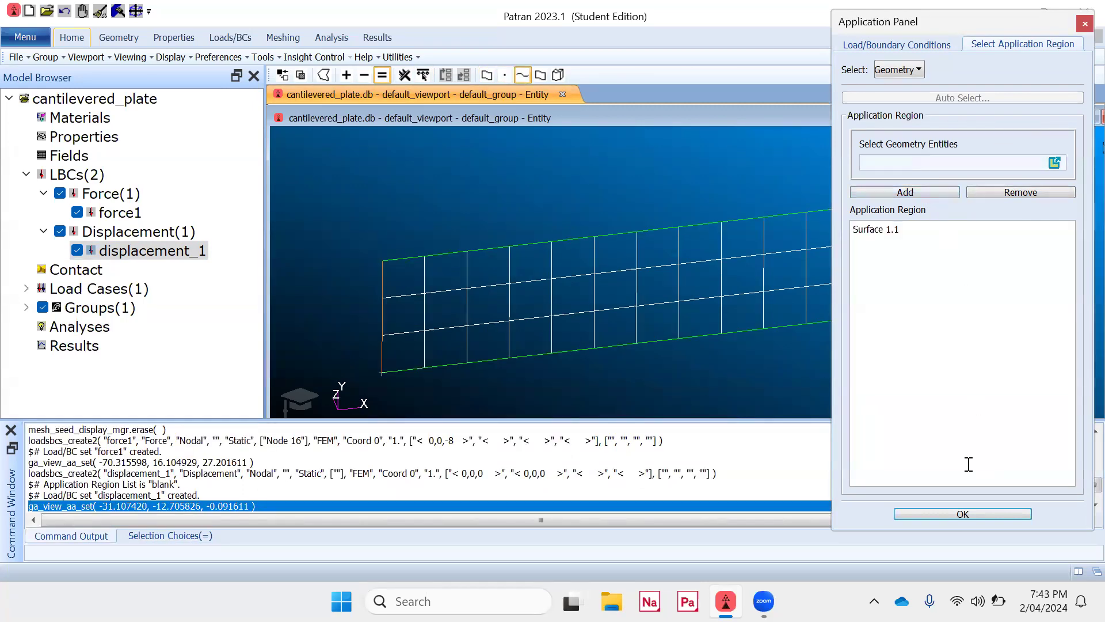
left_click(962, 514)
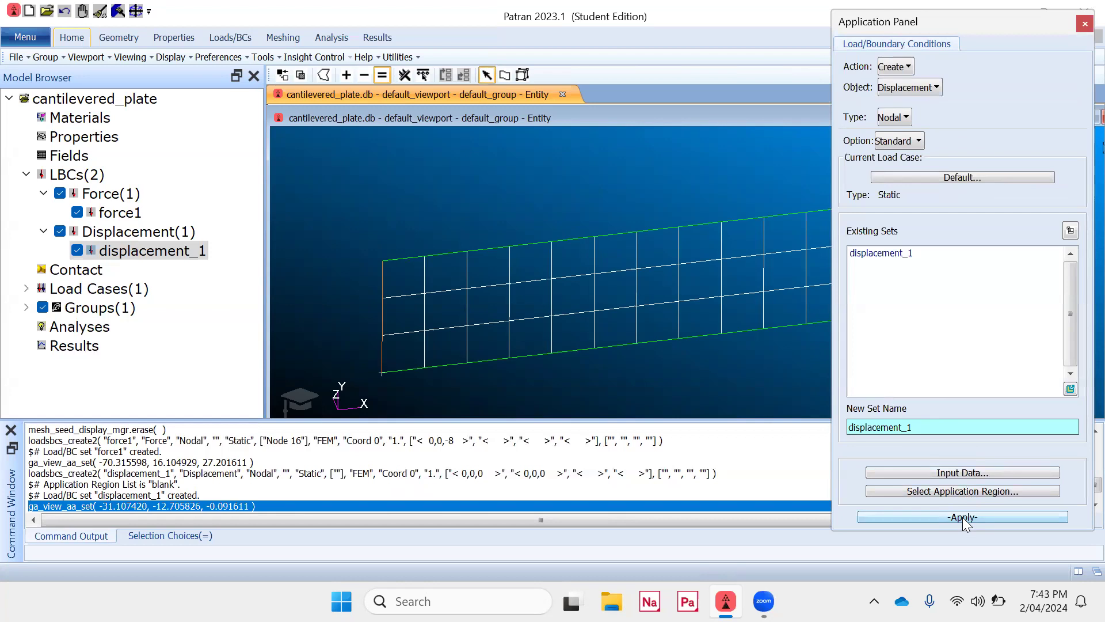
left_click(963, 517)
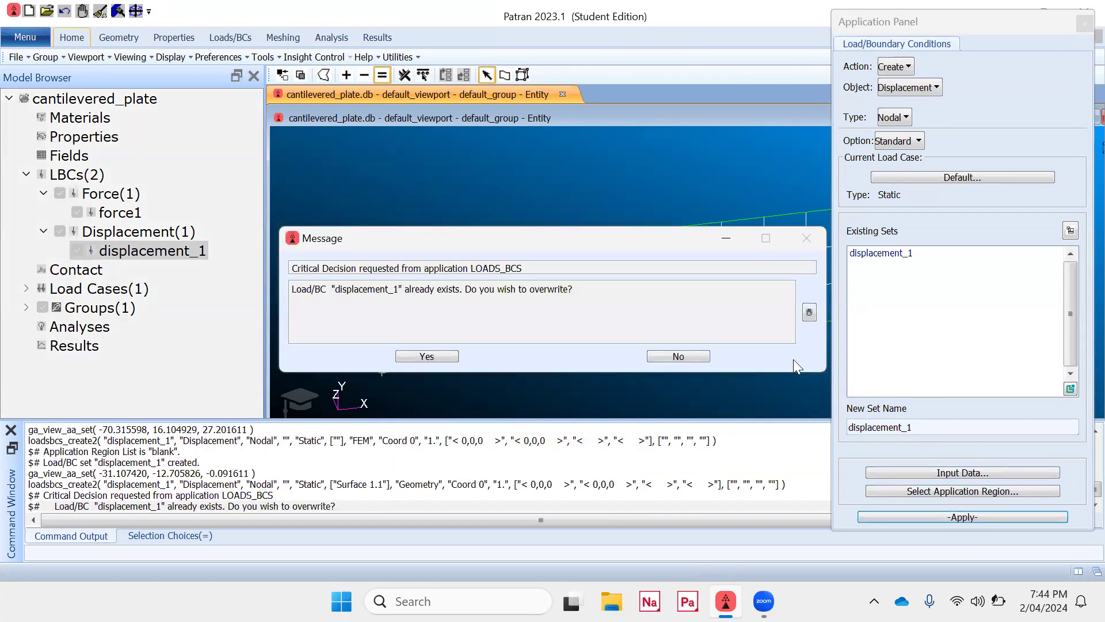
left_click(440, 357)
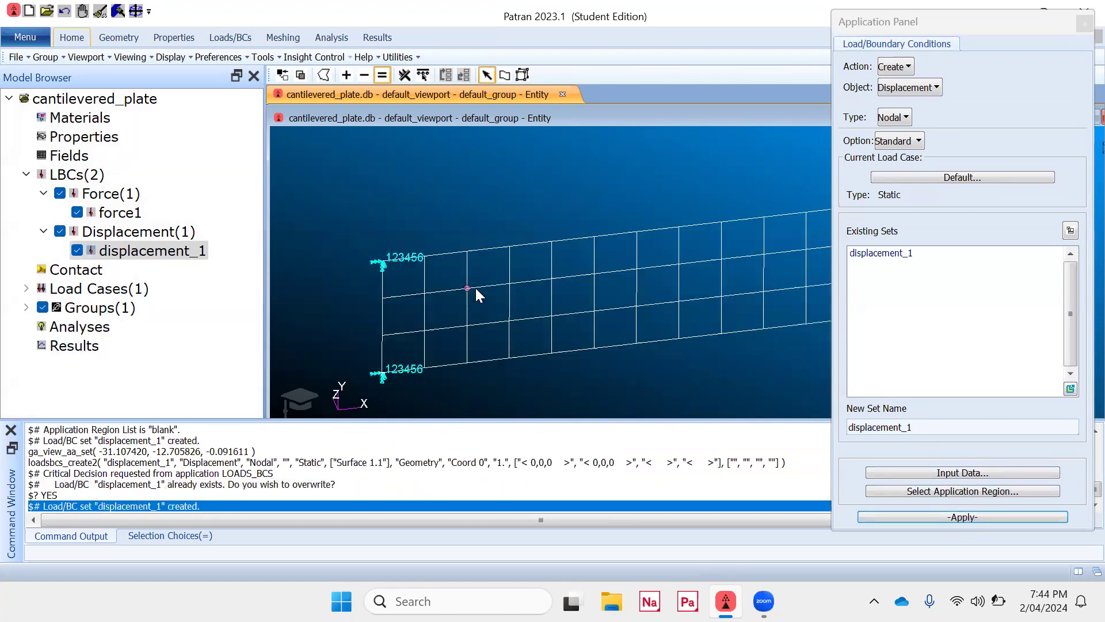
- Display the meshed plate in smooth shaded mode
mouse_move(379, 212)
middle_mouse_down()
mouse_move(414, 185)
mouse_move(371, 193)
middle_mouse_up()
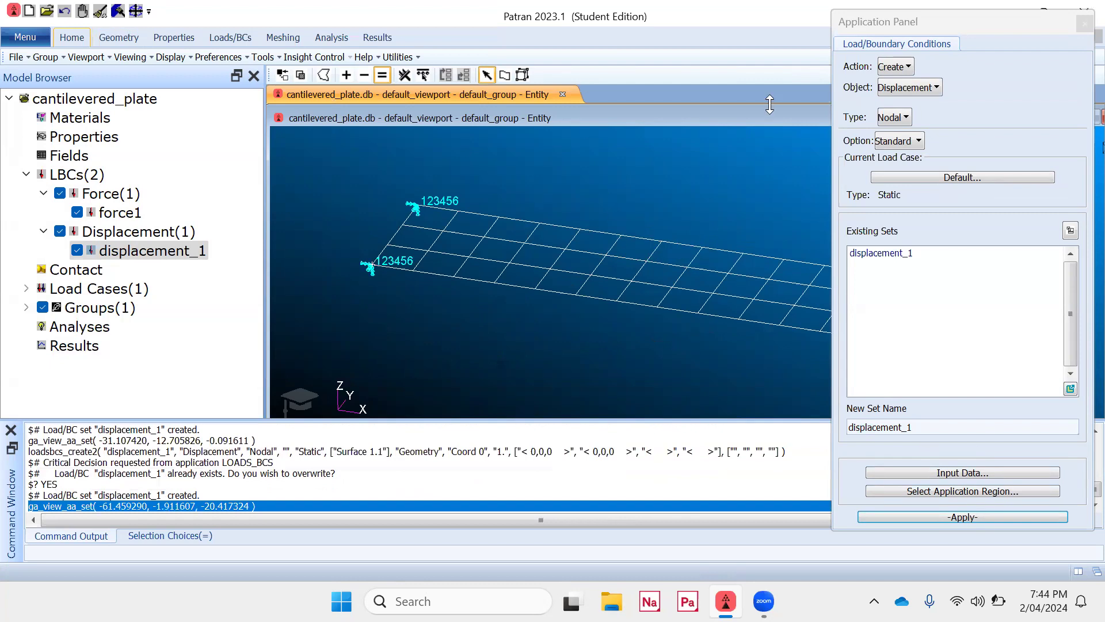
left_click(72, 38)
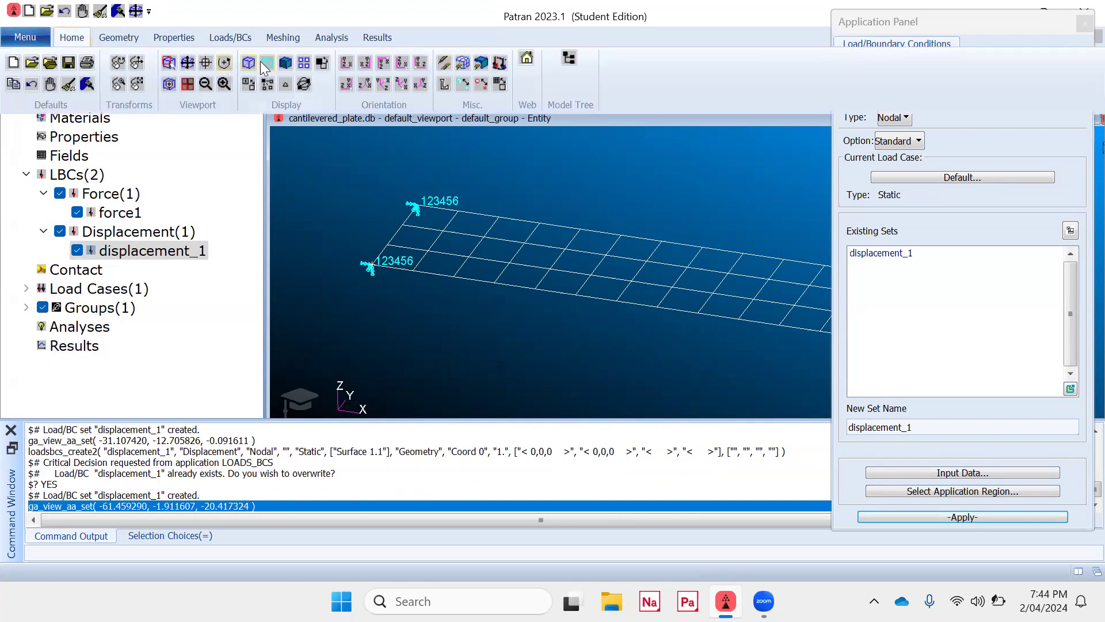
left_click(286, 63)
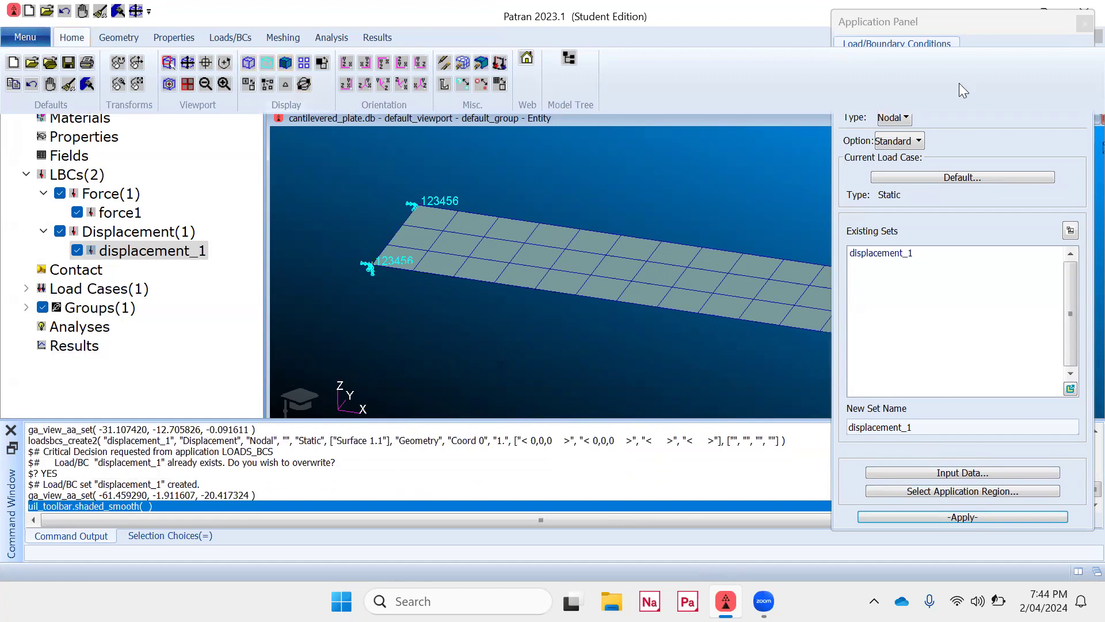
left_click(996, 136)
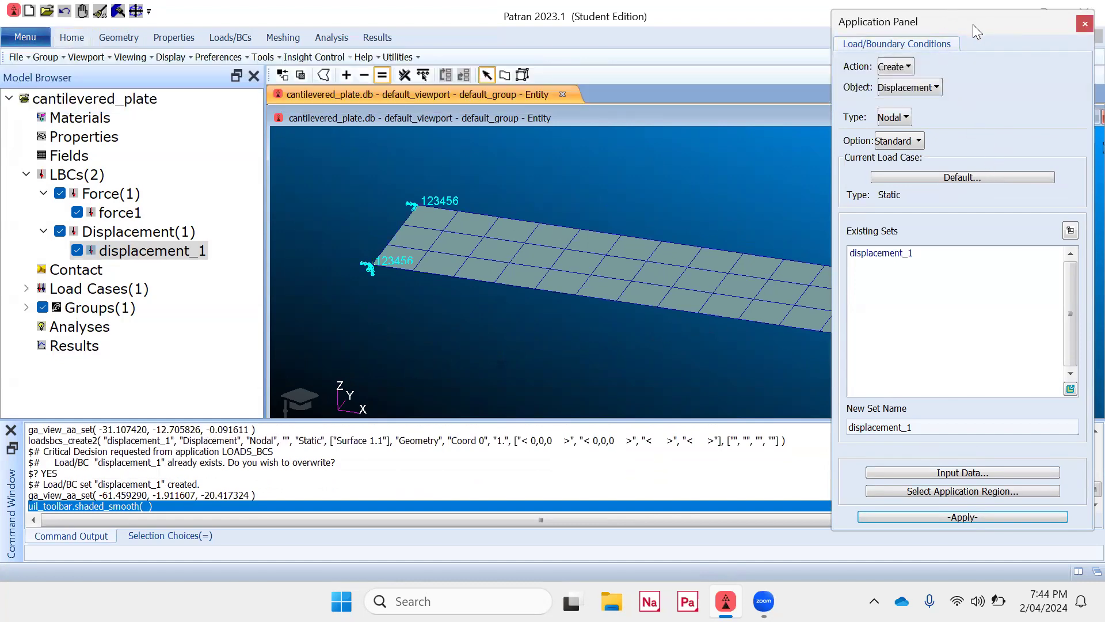
- Examine the constraint markers at the plate's fixed end and the force arrow at its free corner
left_click_drag(973, 24, 909, 34)
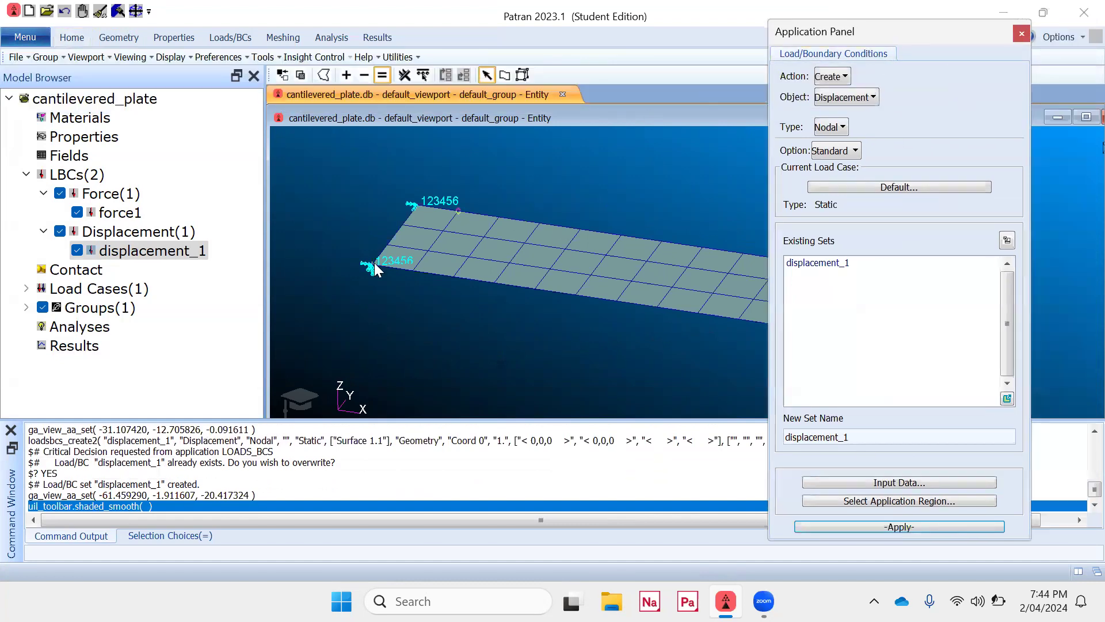
scroll(347, 227, "up", 2)
scroll(348, 226, "down", 4)
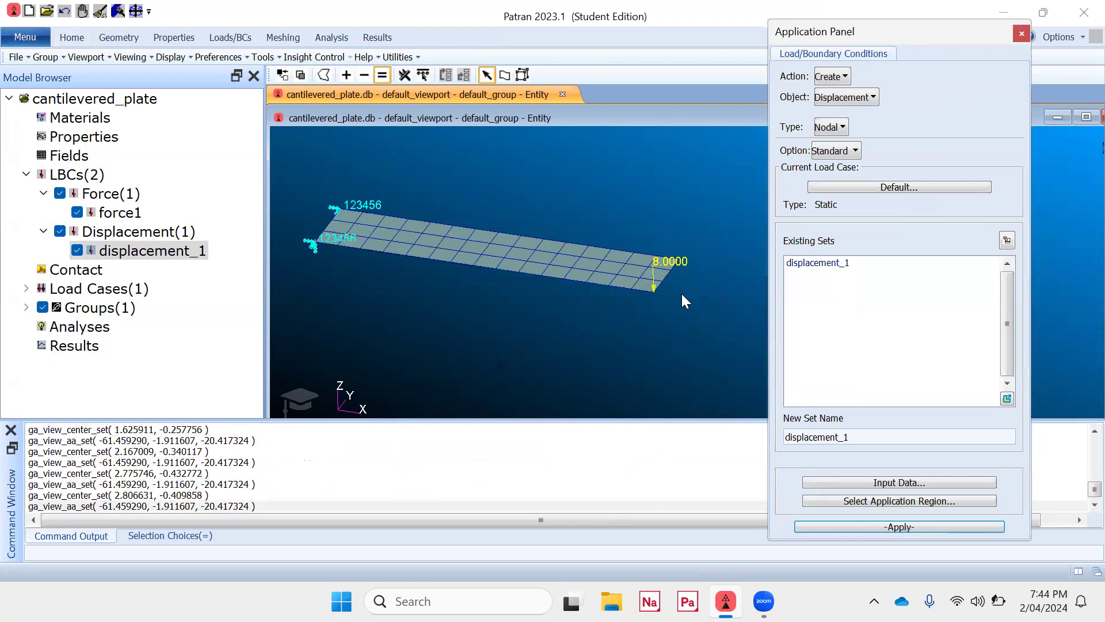
scroll(681, 292, "up", 1)
left_click_drag(266, 194, 218, 196)
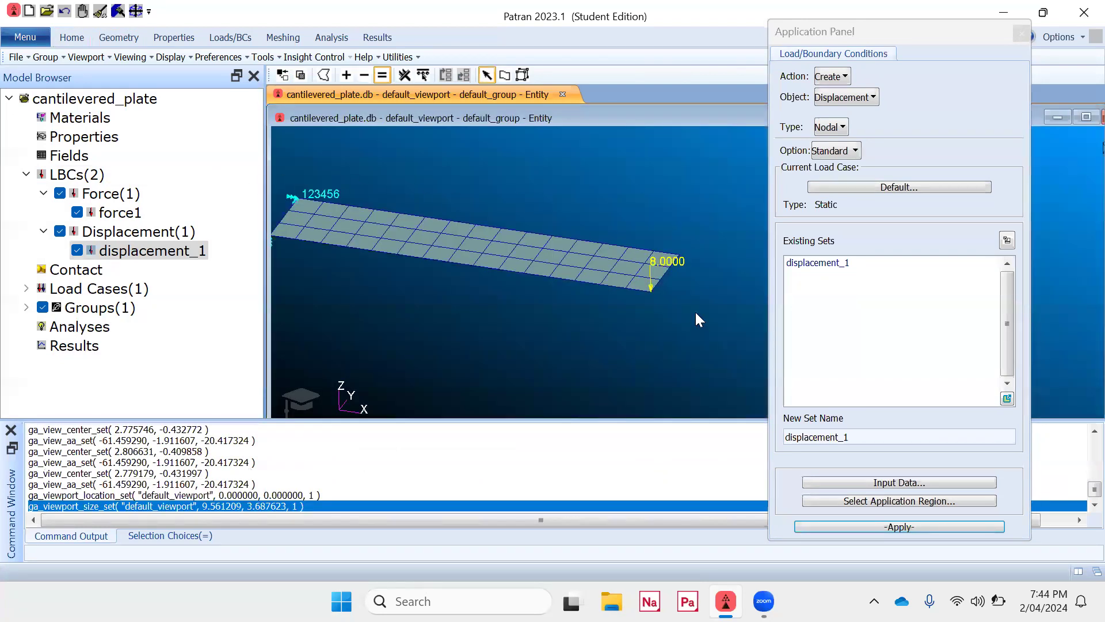
scroll(281, 204, "up", 1)
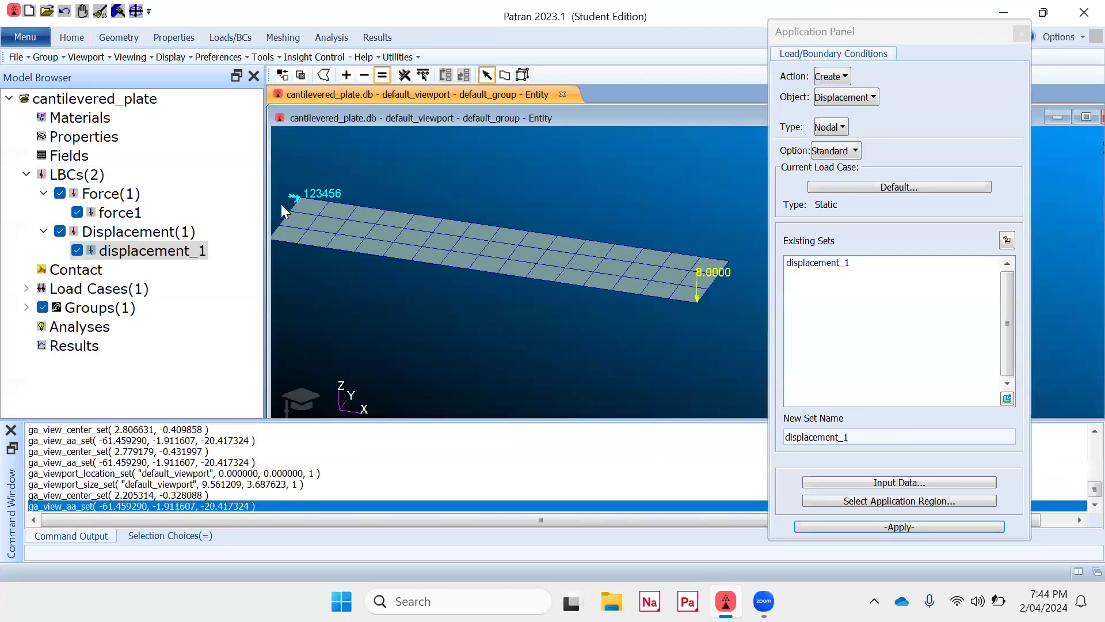
scroll(280, 203, "up", 1)
left_click(916, 38)
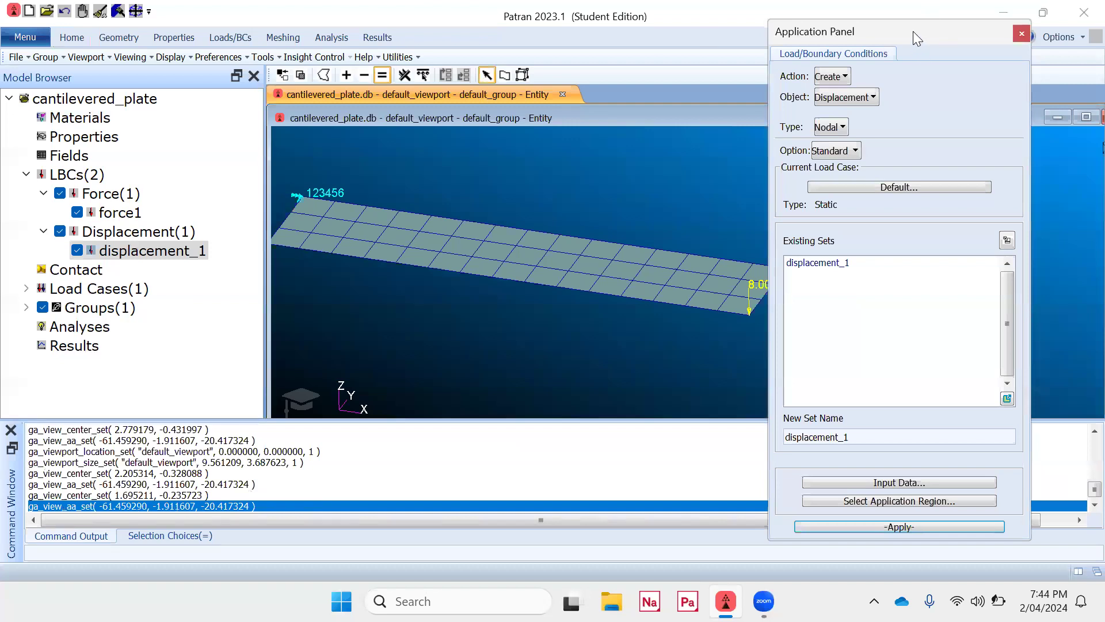
left_click_drag(913, 31, 985, 33)
middle_click_drag(458, 285, 430, 306)
mouse_move(578, 347)
middle_mouse_down()
mouse_move(578, 336)
mouse_move(651, 324)
middle_mouse_up()
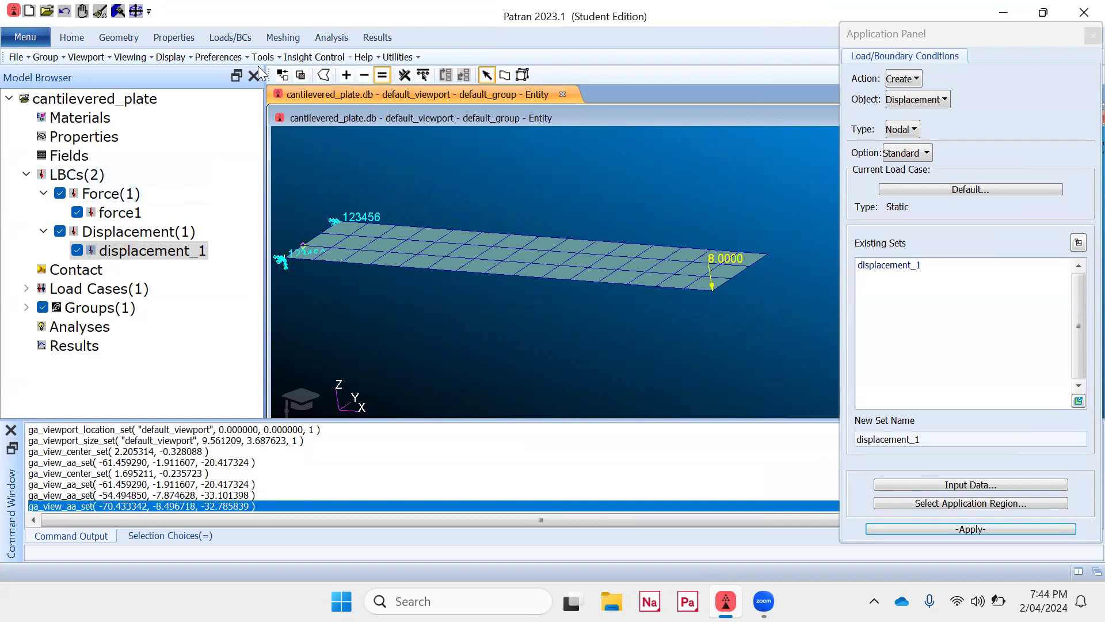
- Start a new isotropic material with manual input and name it aluminium
left_click(173, 38)
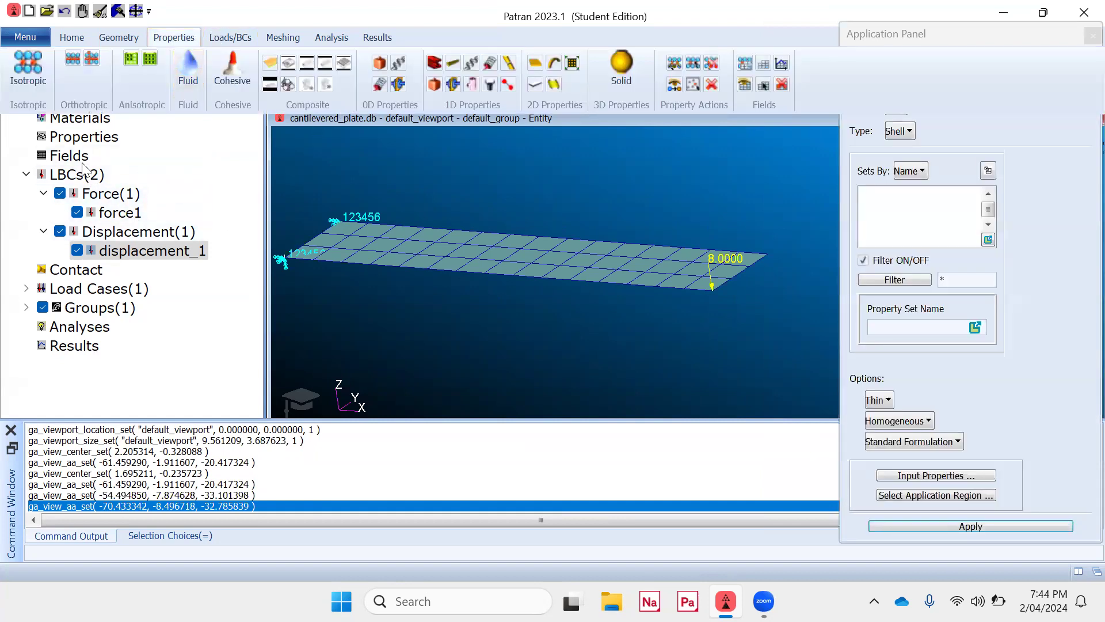
left_click(80, 138)
right_click(81, 138)
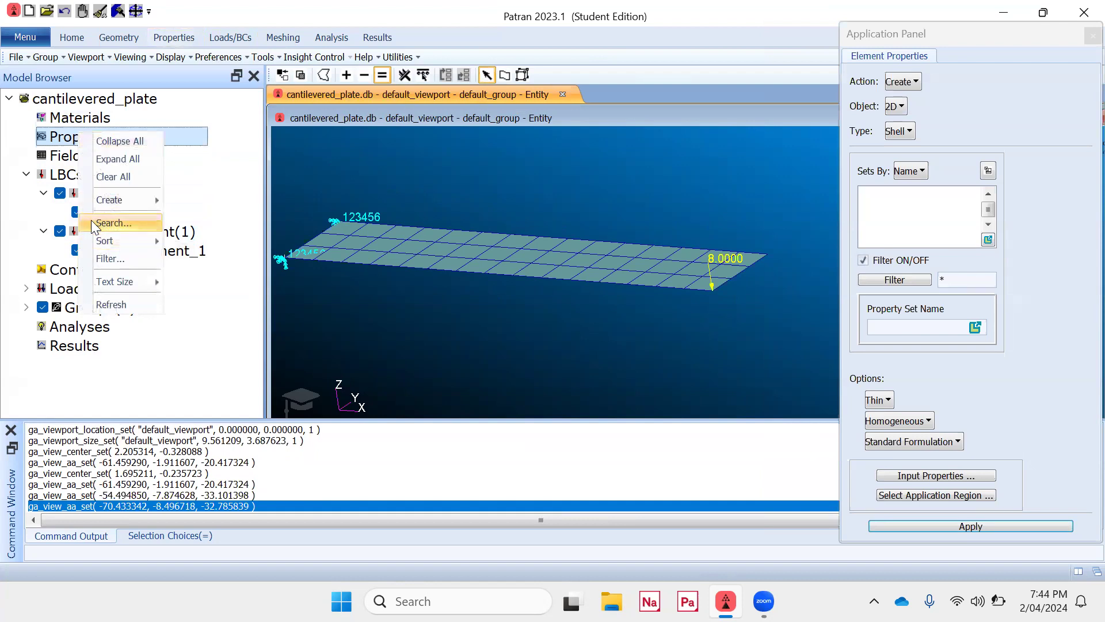
mouse_move(108, 195)
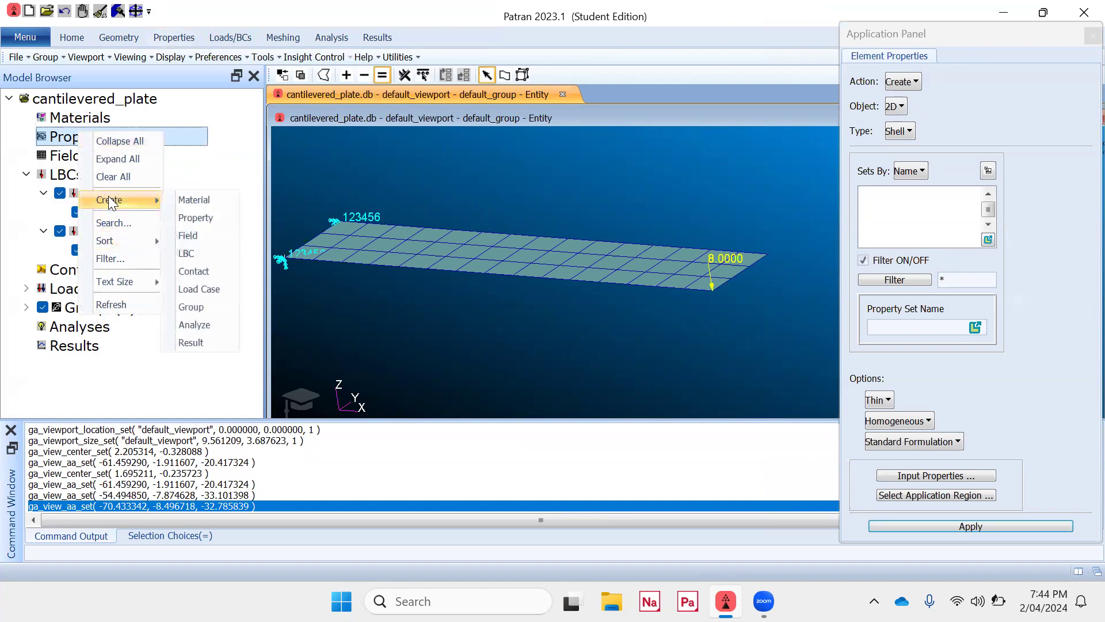
left_click(212, 199)
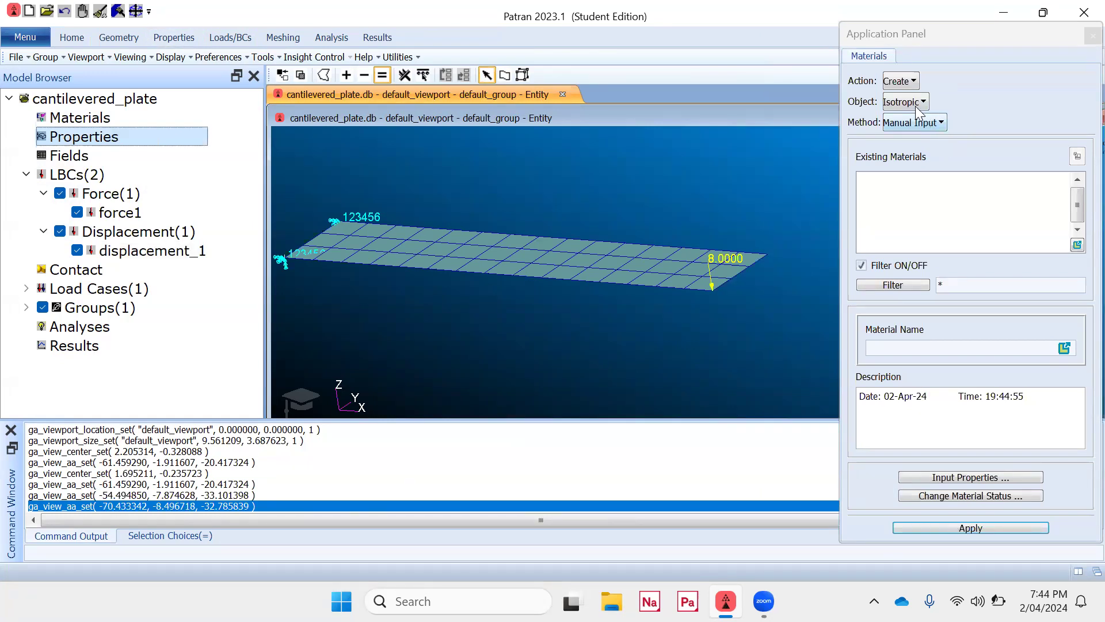
left_click(937, 348)
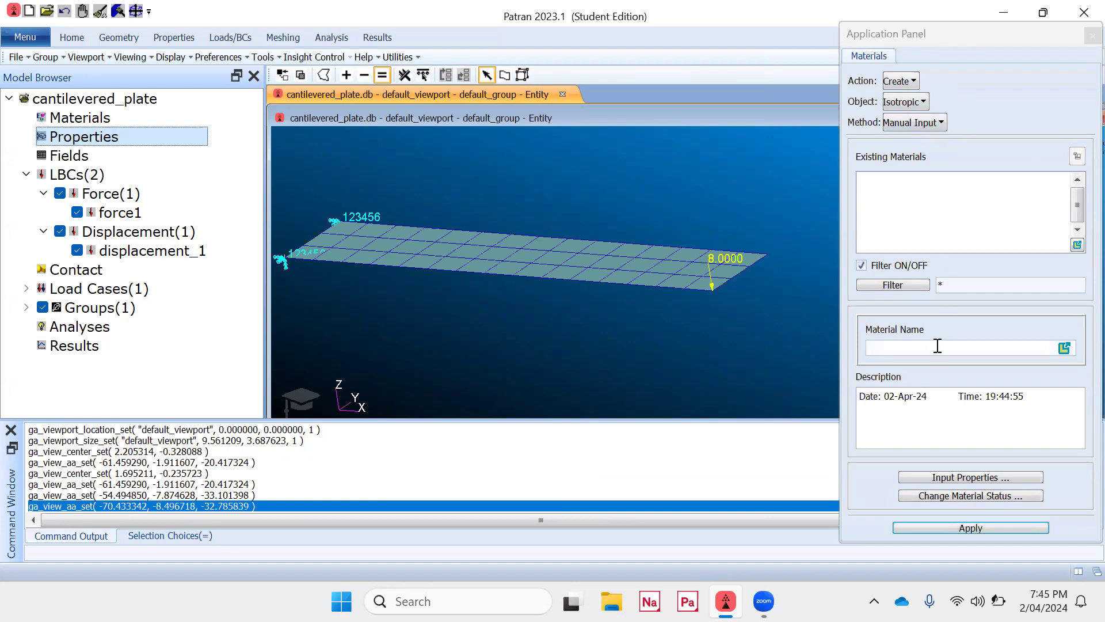
left_click(937, 347)
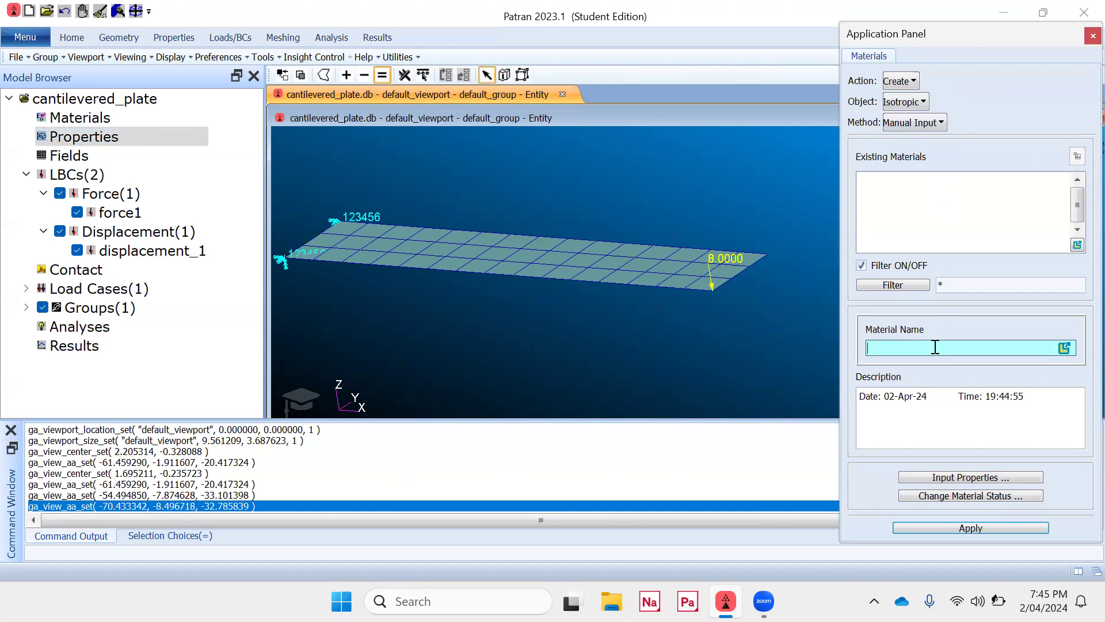
type("aluminim")
key("BackSpace")
type("um")
- Give aluminium a linear elastic model with elastic modulus 10e6 and Poisson ratio 0.3, and create the material
left_click(968, 477)
left_click(858, 146)
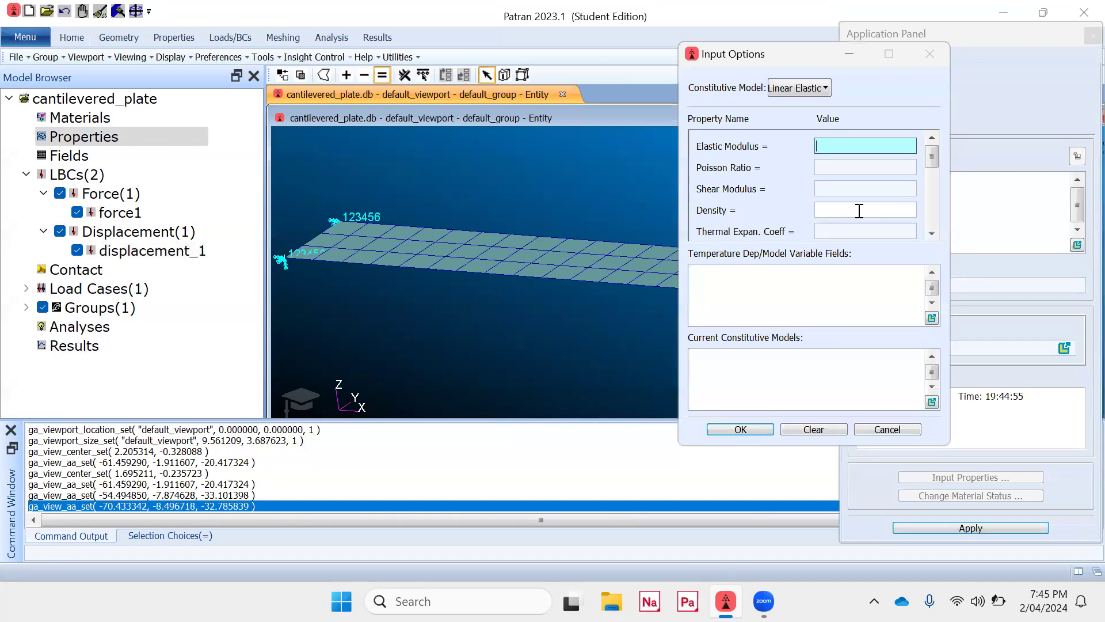
type("10e6")
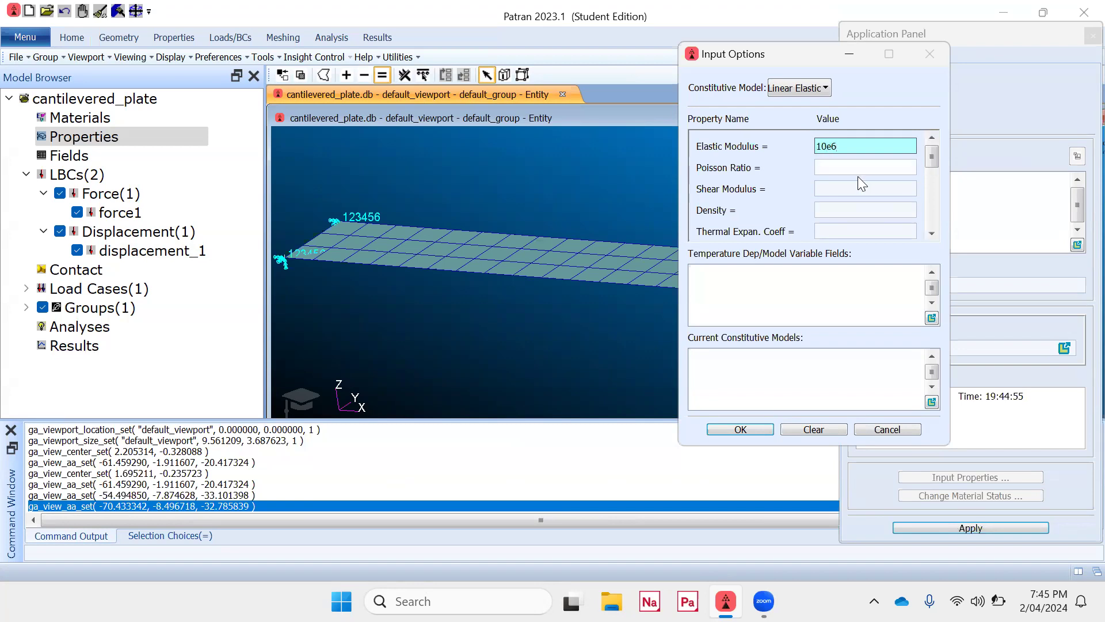
left_click(847, 166)
type("0.3")
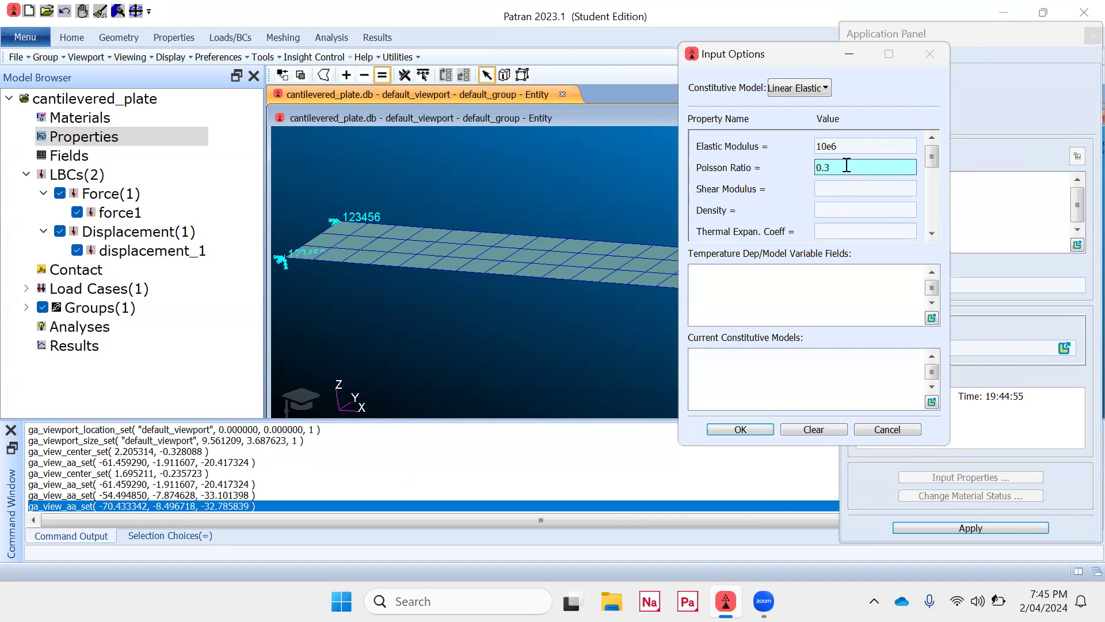
left_click(748, 429)
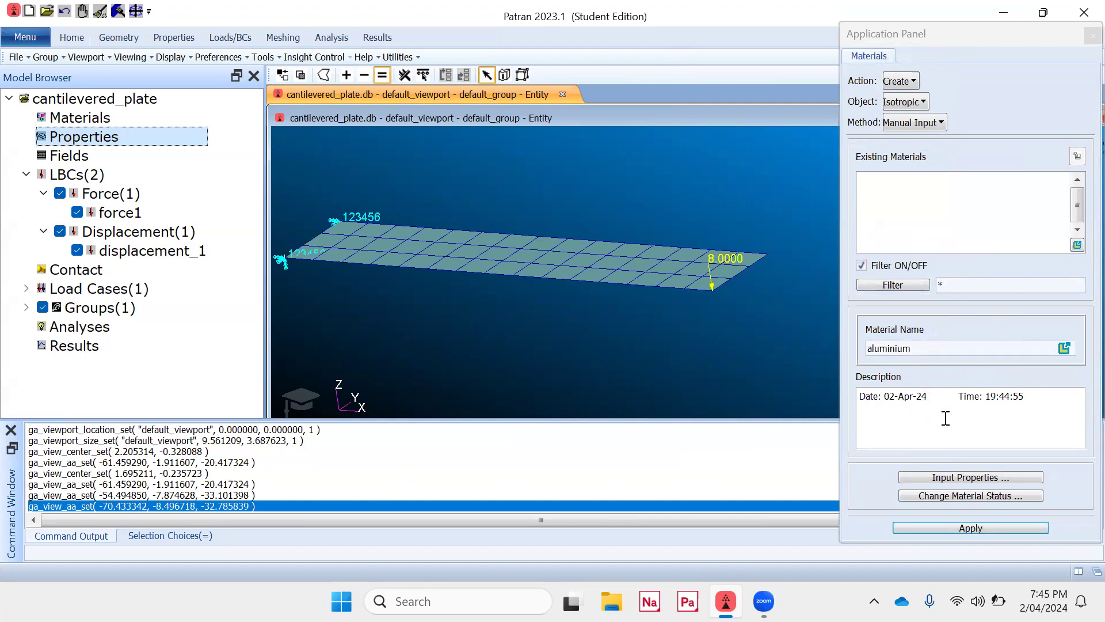
left_click(979, 528)
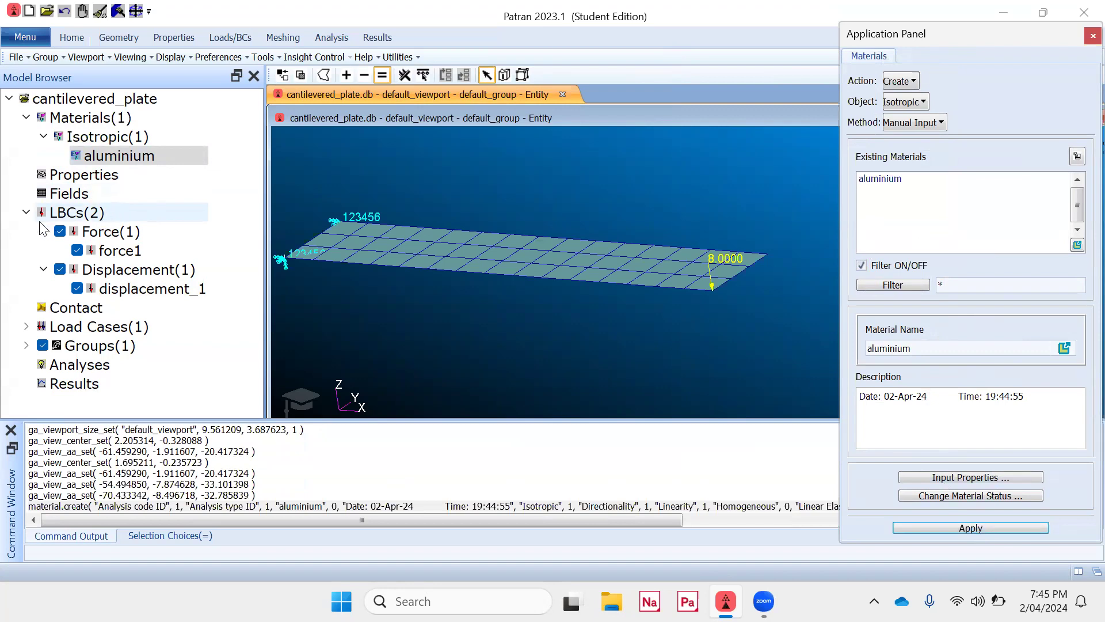
- Start a new 2D shell element property set and name it al_plate
right_click(99, 179)
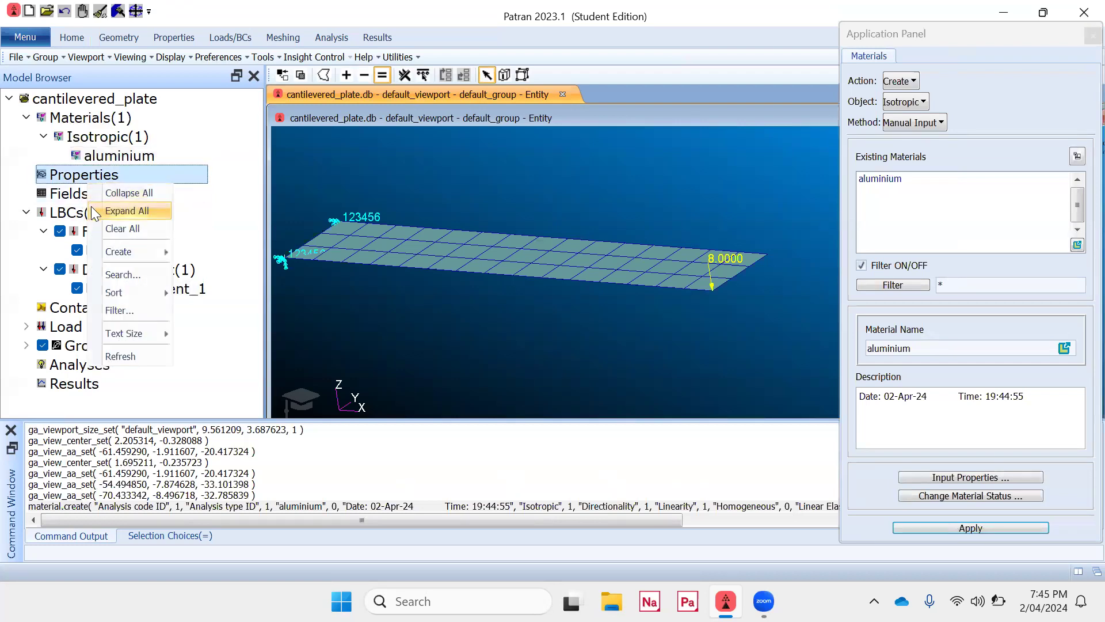
mouse_move(137, 251)
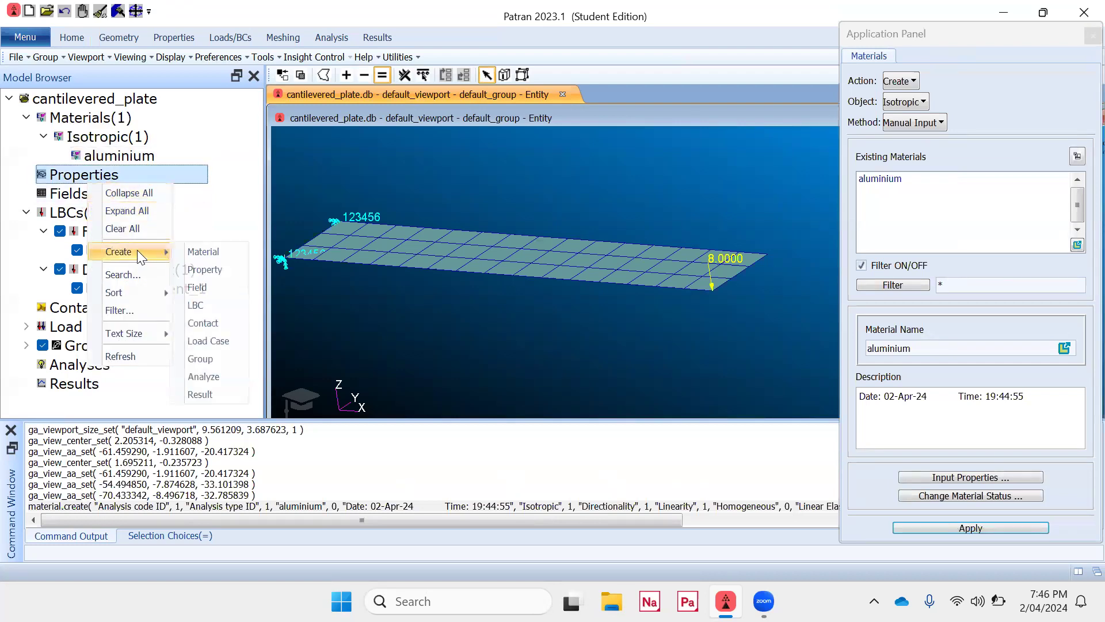
left_click(205, 269)
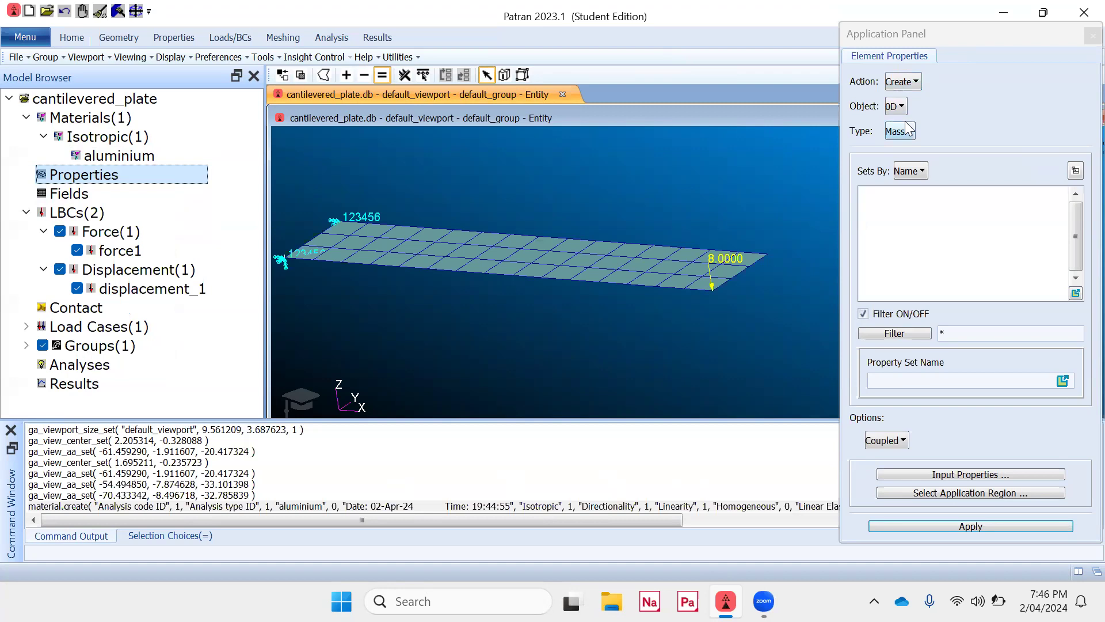
left_click(896, 106)
left_click(917, 156)
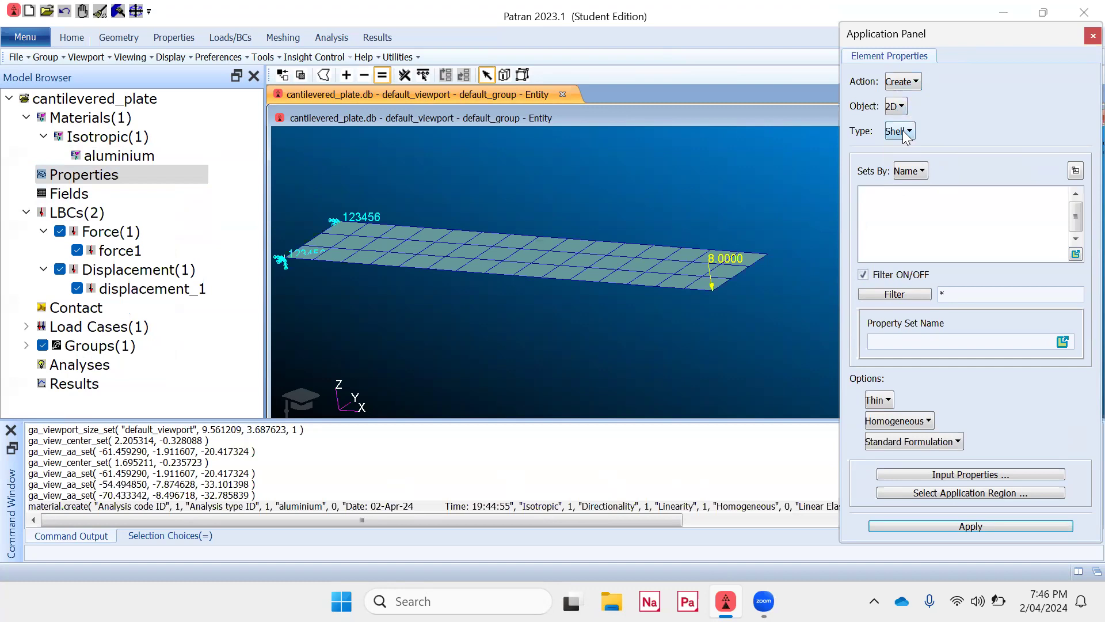
left_click(918, 340)
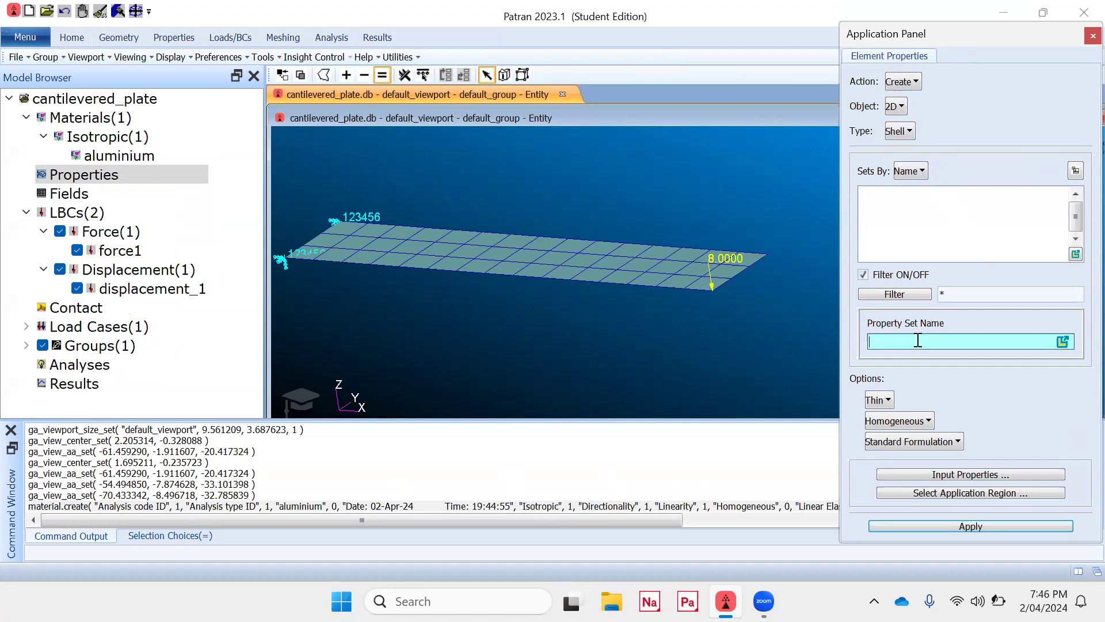
type("al_plate")
- Assign the aluminium material to the al_plate property set and enter the plate thickness
left_click(978, 474)
left_click(940, 128)
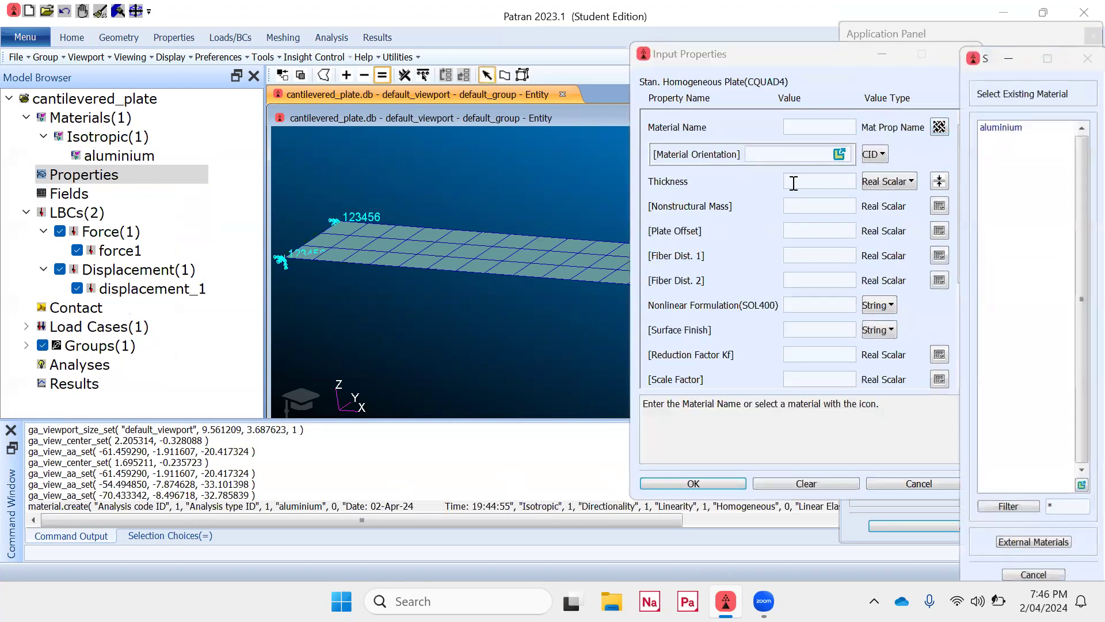
left_click(1005, 122)
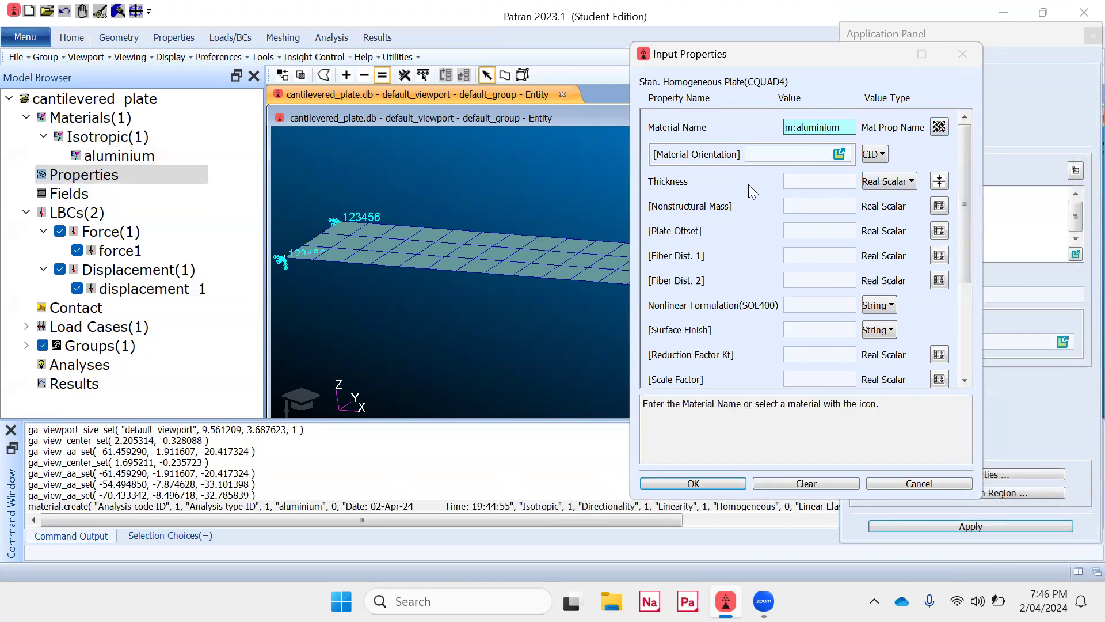
left_click(809, 181)
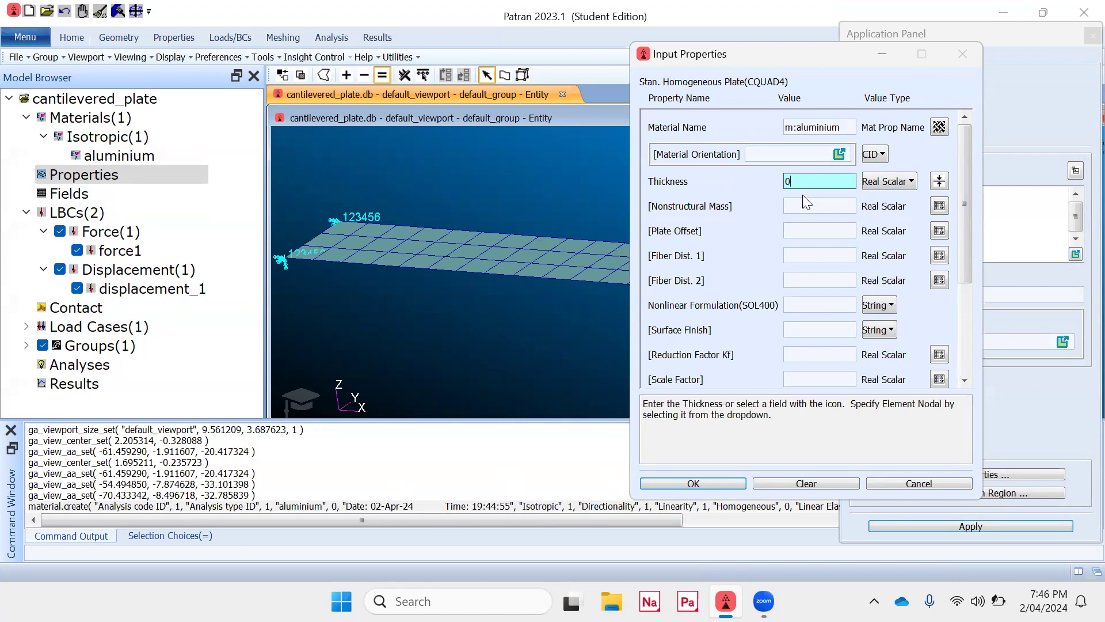
left_click(708, 483)
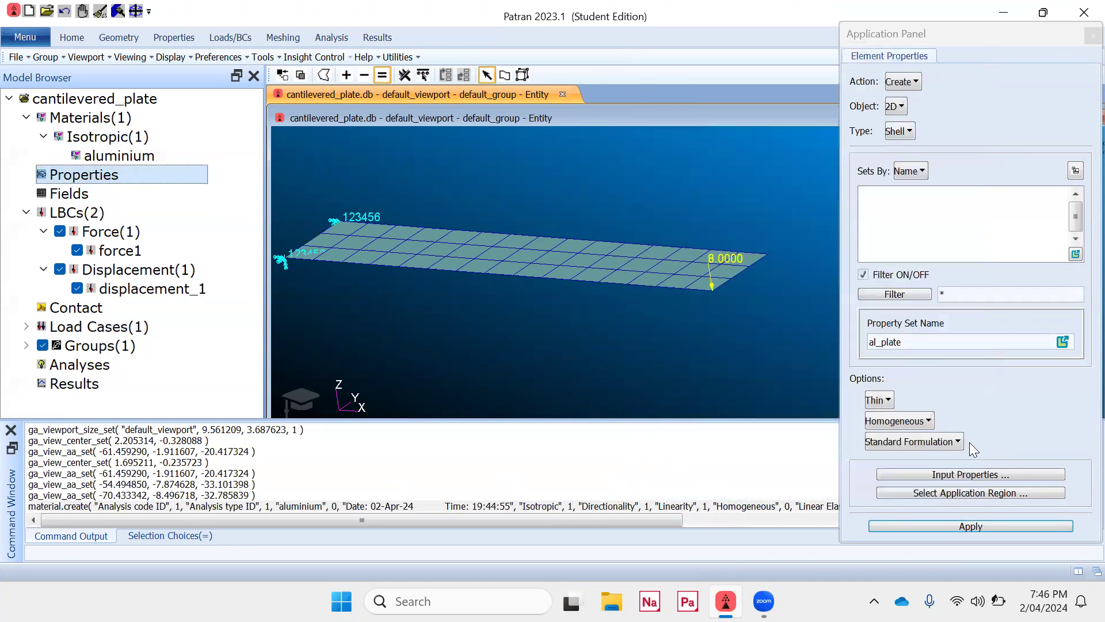
- Add Surface 1 as the application region of al_plate and create the property set
left_click(971, 493)
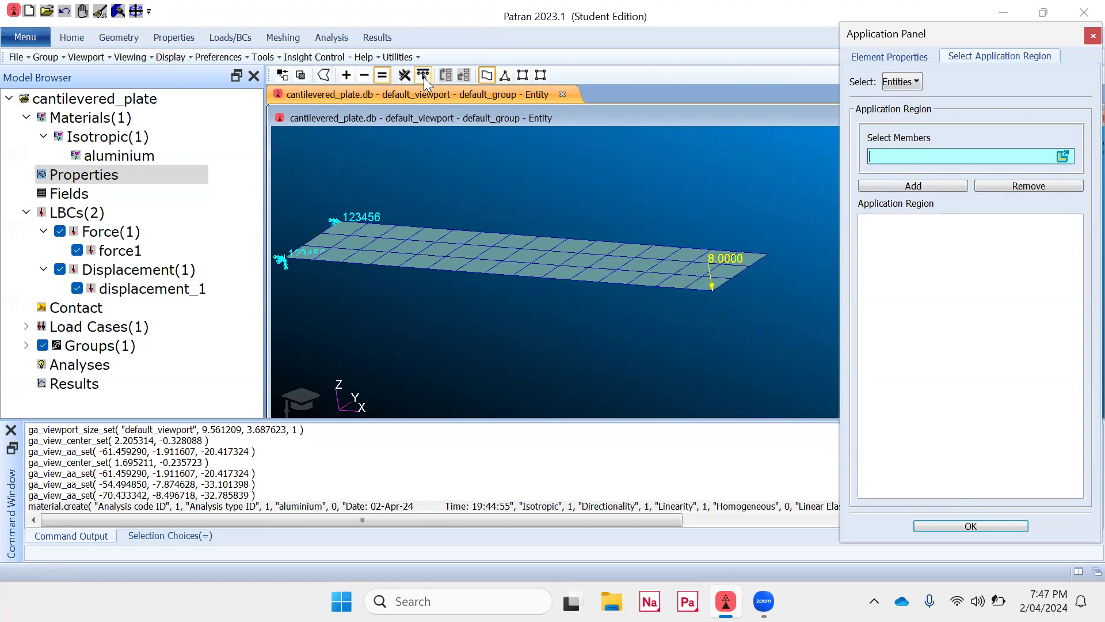
left_click(580, 74)
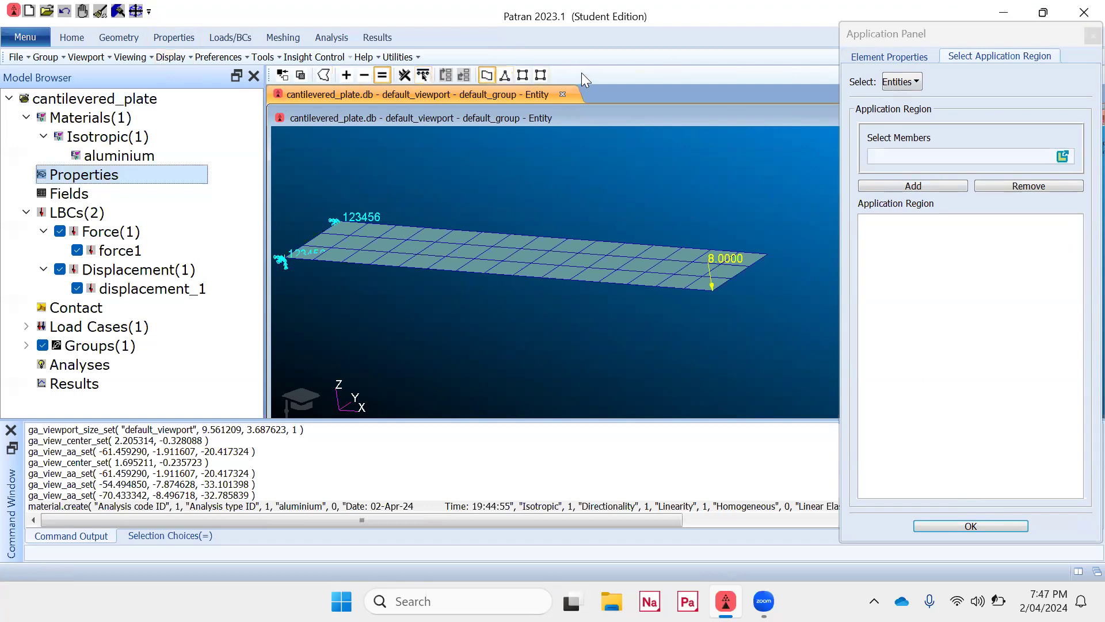
left_click(424, 75)
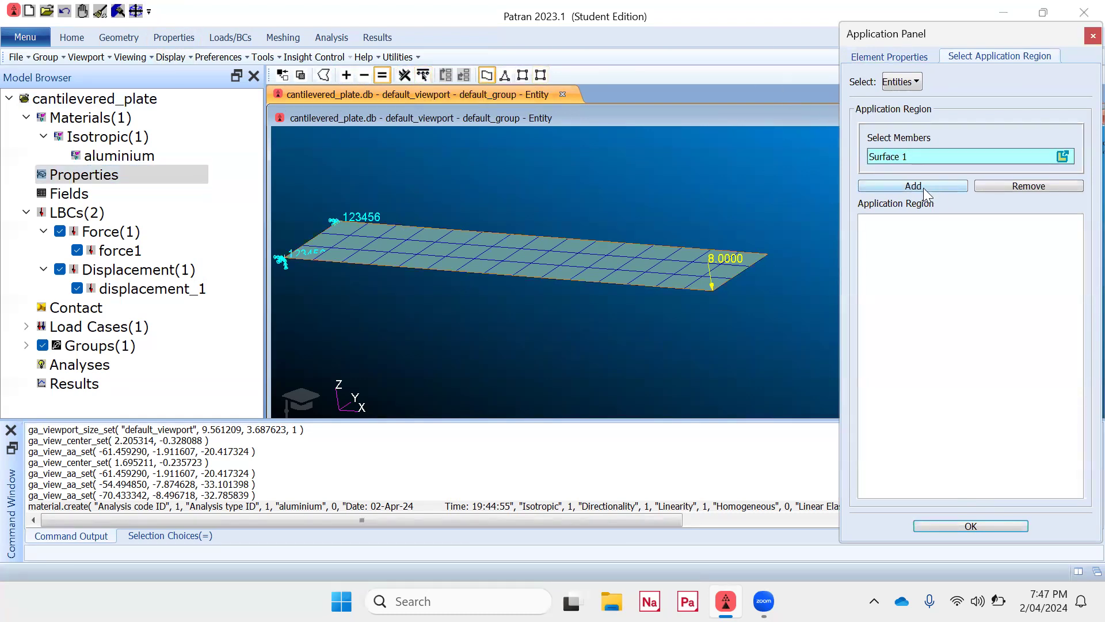
left_click(908, 186)
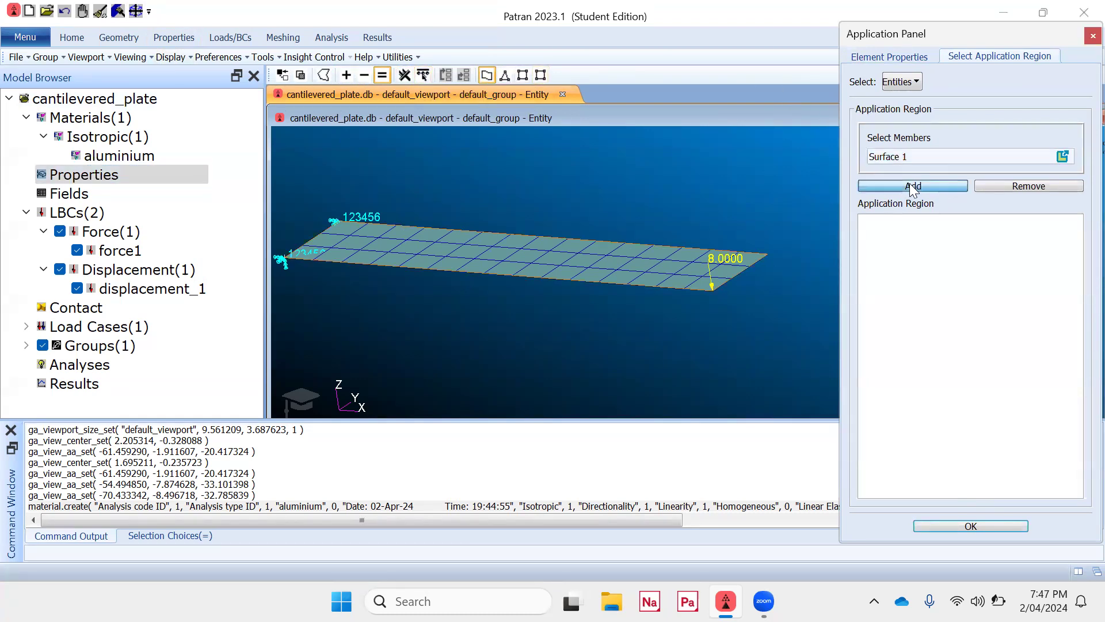
left_click(979, 524)
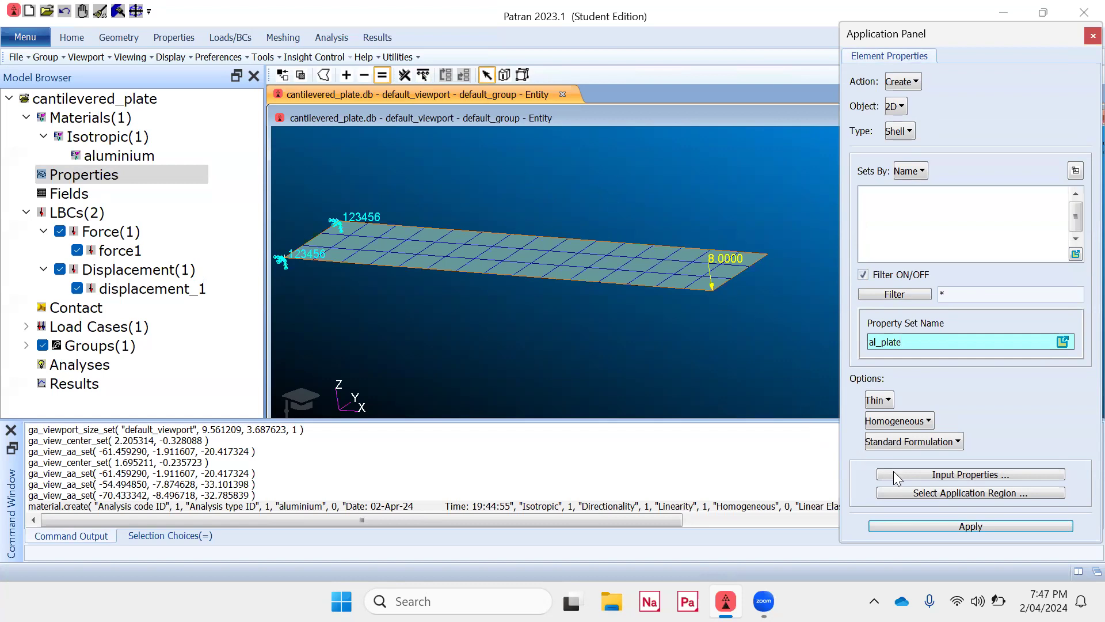
left_click(968, 525)
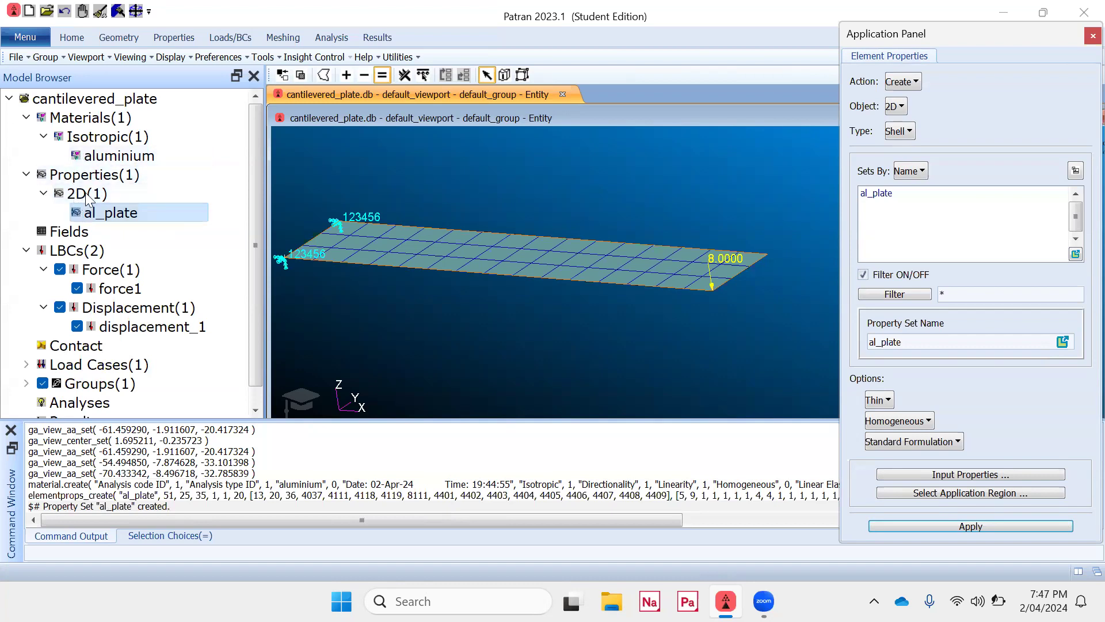
left_click(72, 38)
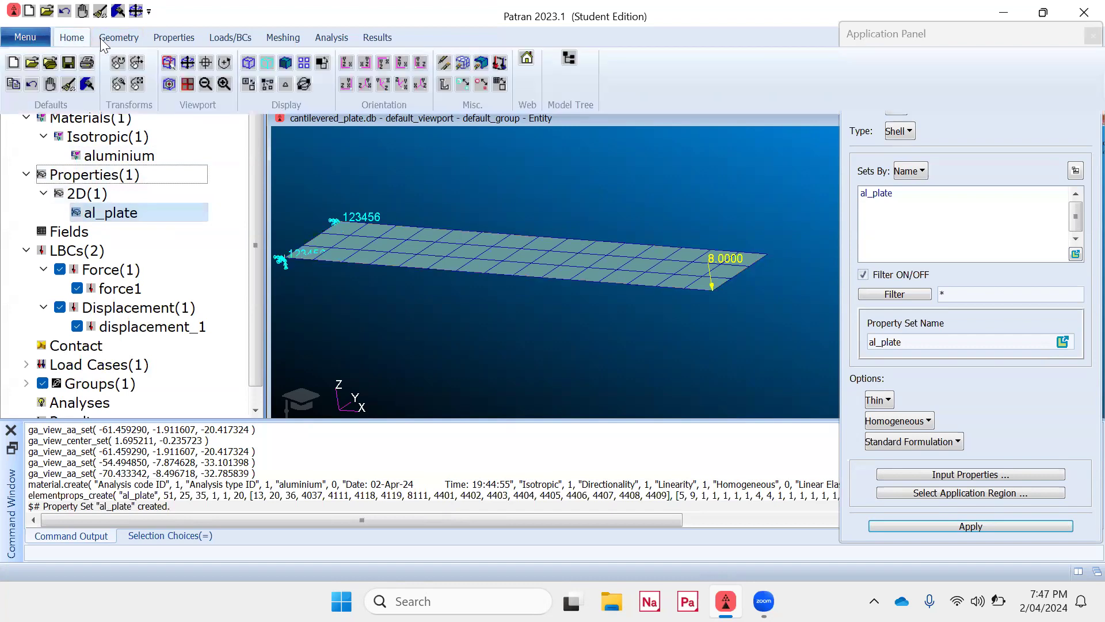
left_click(569, 58)
left_click(570, 59)
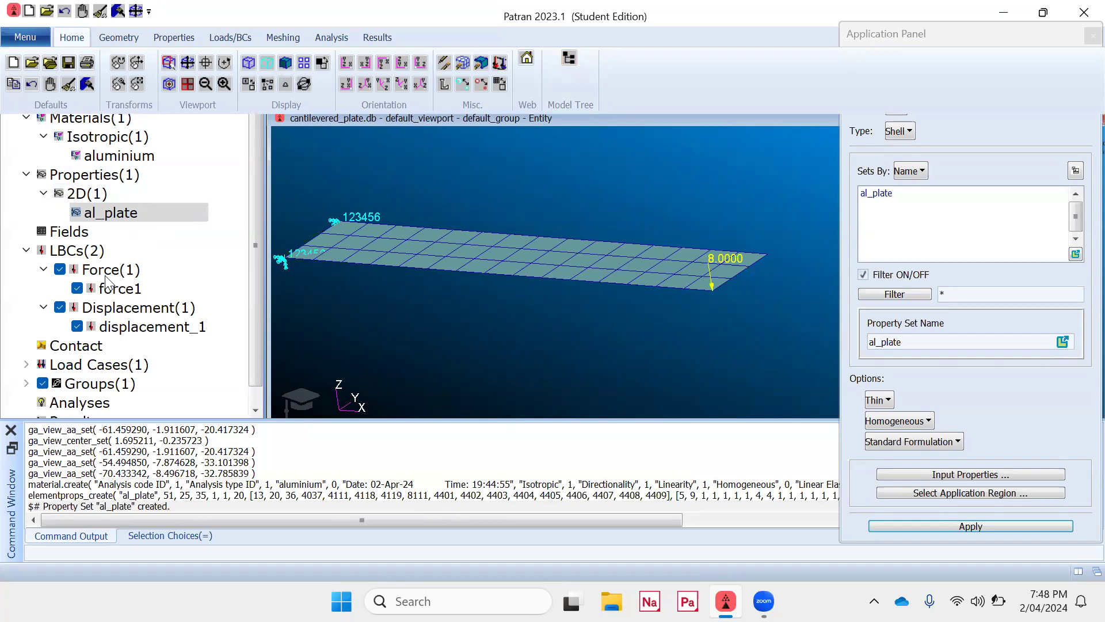
left_click(29, 251)
left_click(29, 251)
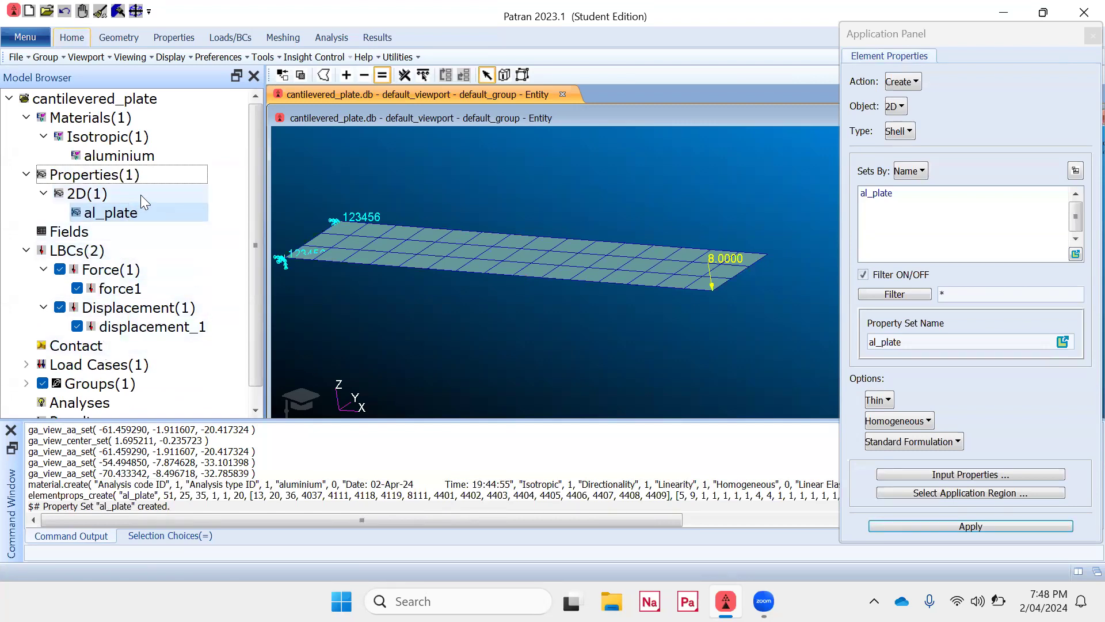
- Open the Default load case for modification and check the loads and boundary conditions in its input data
scroll(162, 269, "down", 1)
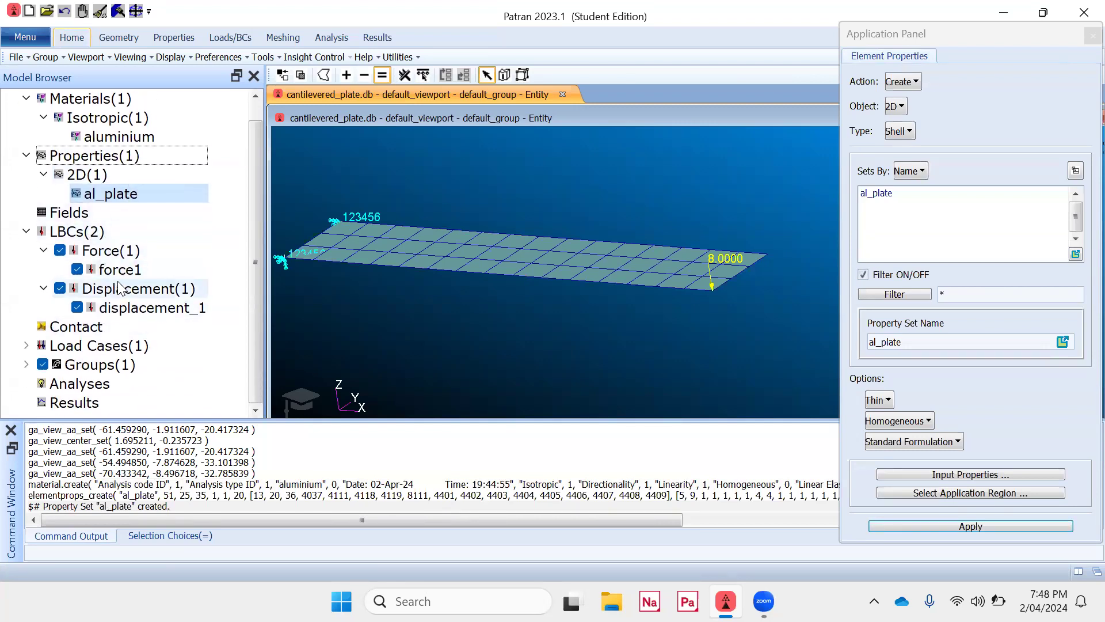
left_click(26, 346)
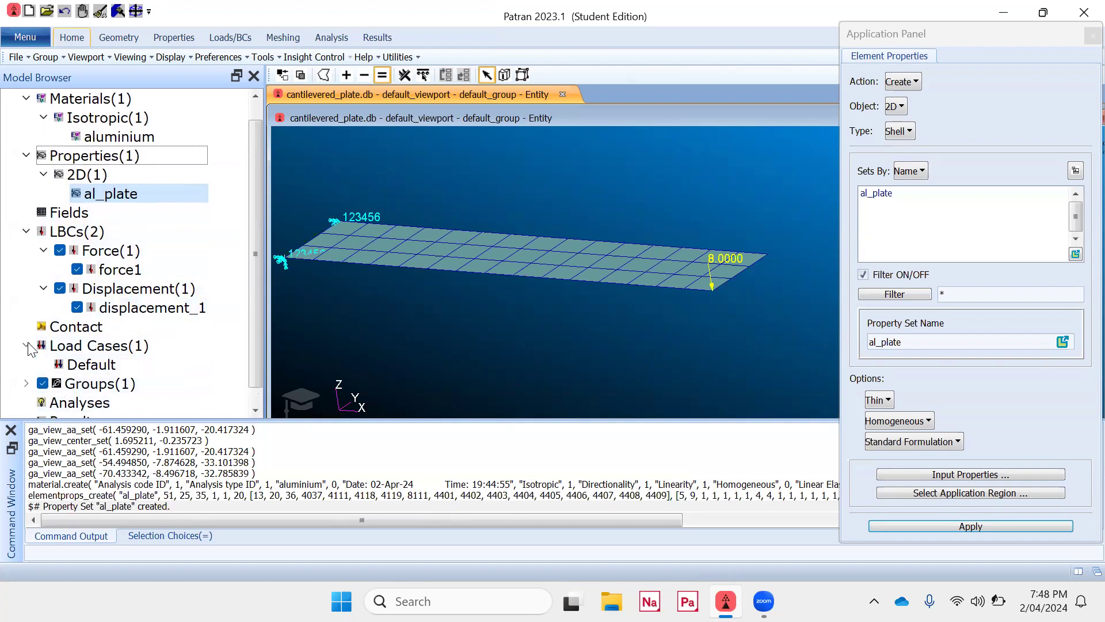
left_click(91, 367)
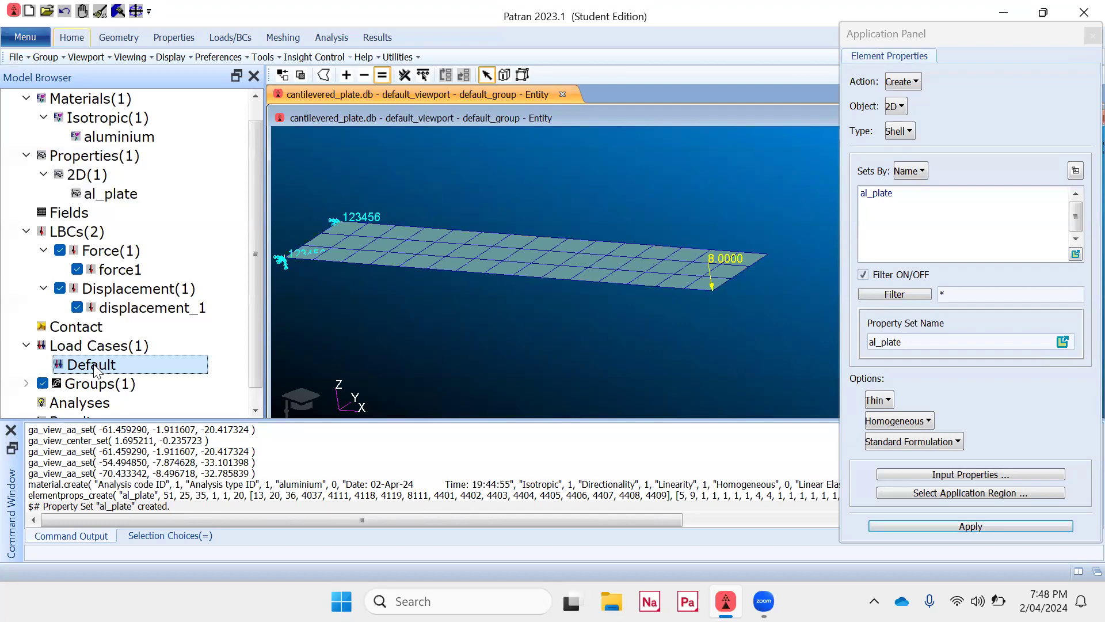
double_click(101, 367)
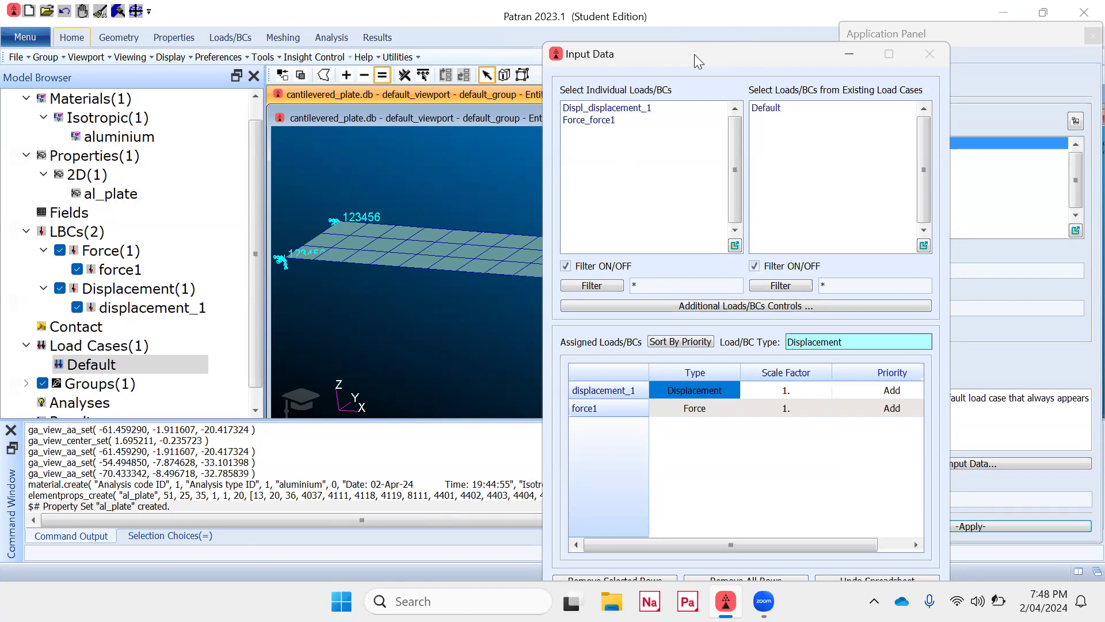
left_click_drag(694, 54, 573, 44)
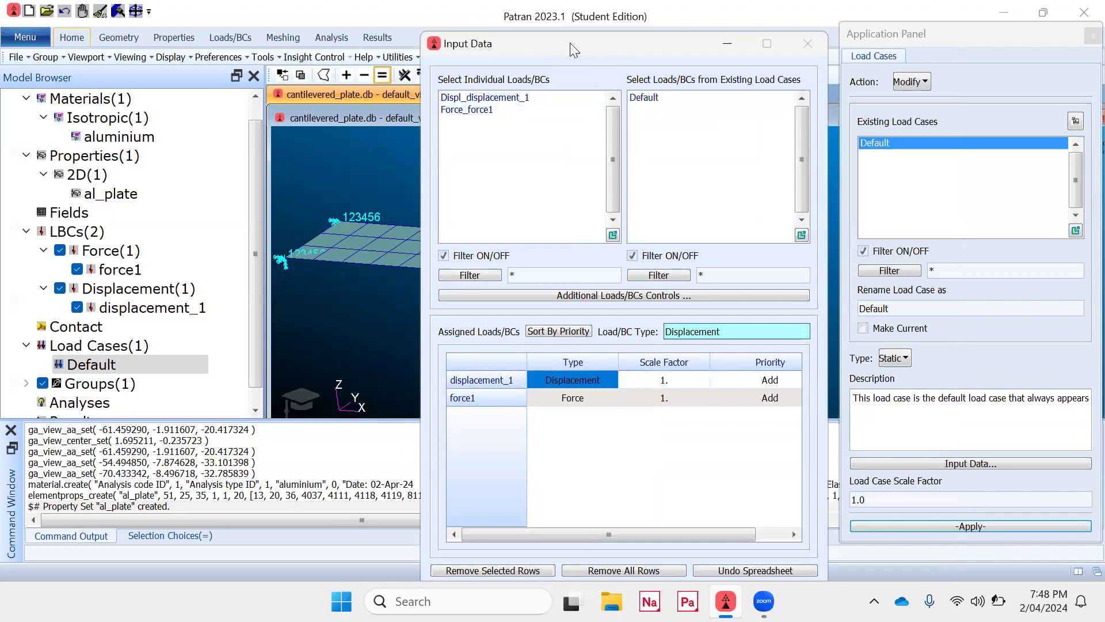
left_click(420, 497)
- Show the loads and boundary conditions assigned to the Default load case, including their types and scale factors
right_click(99, 367)
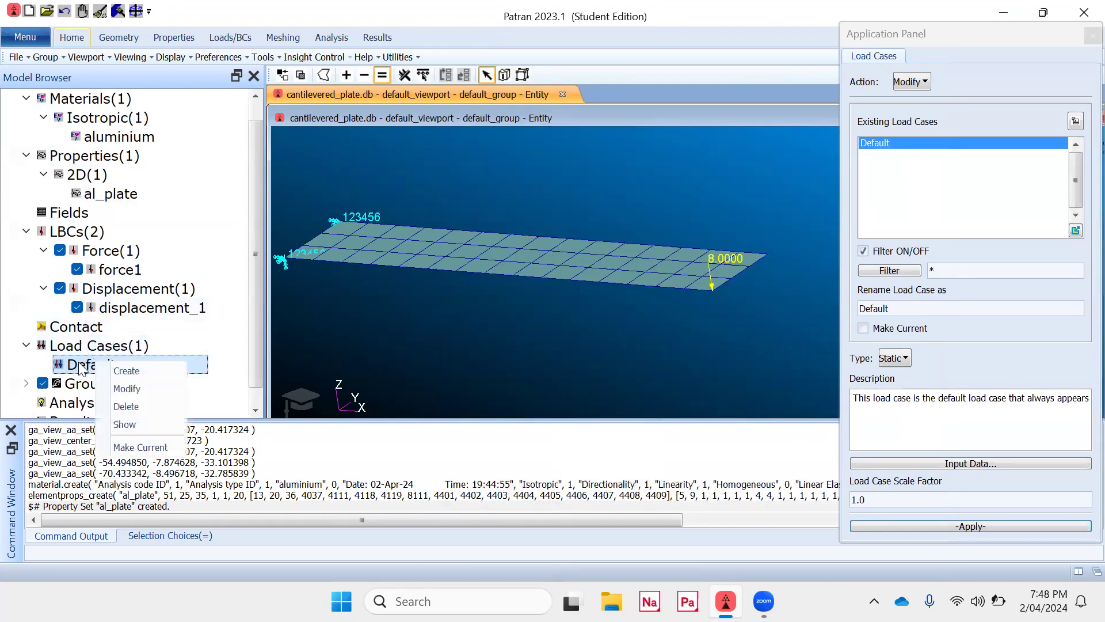
left_click(78, 368)
right_click(74, 367)
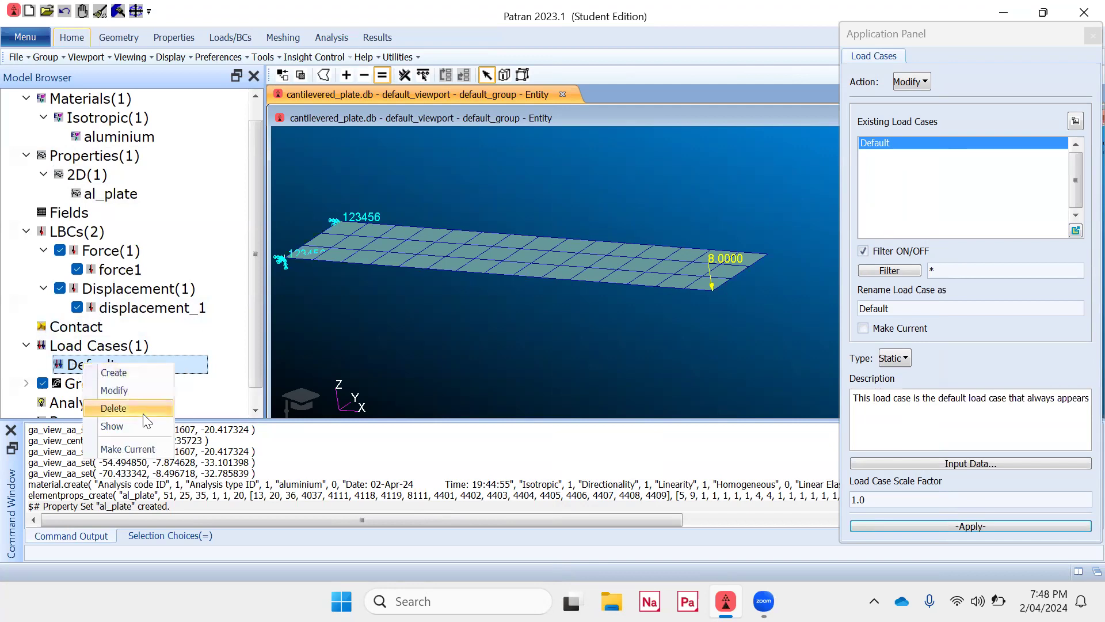
left_click(123, 427)
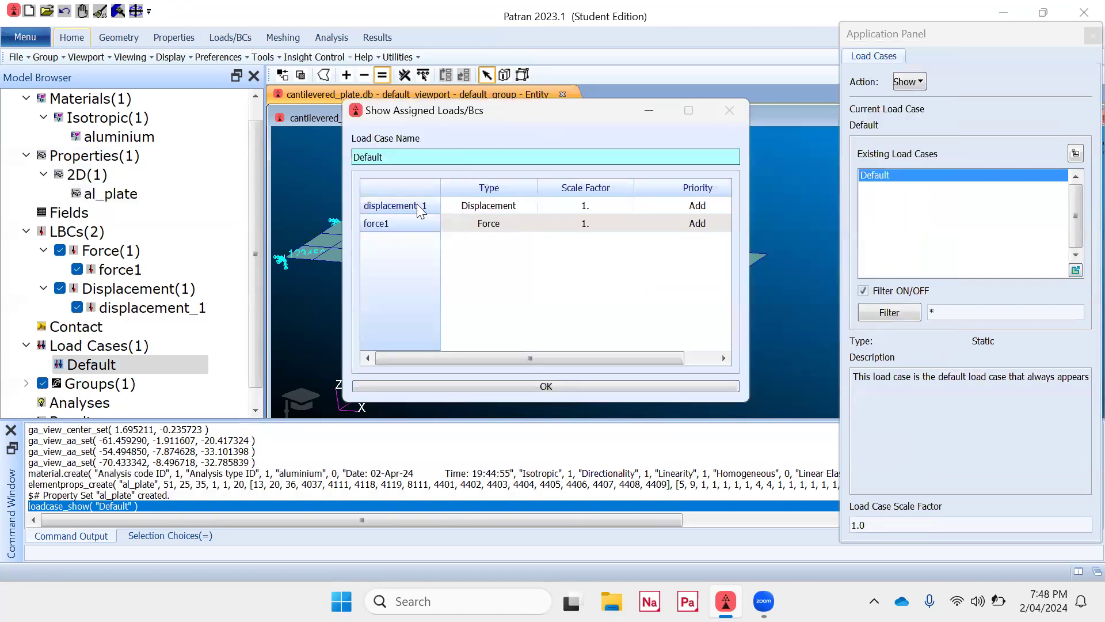
left_click(532, 385)
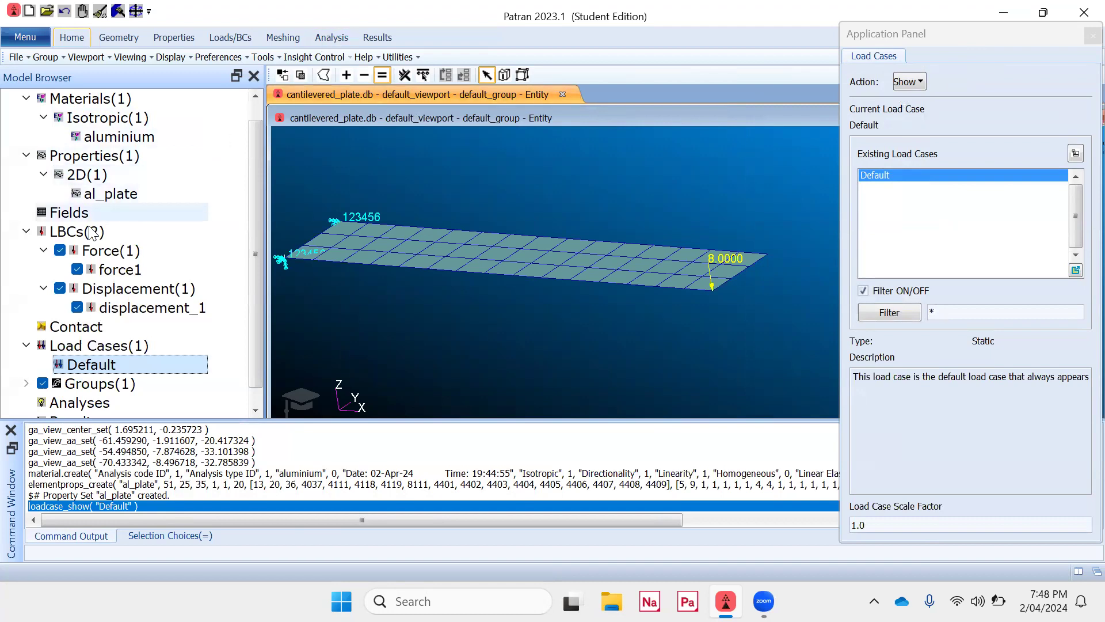
left_click(67, 37)
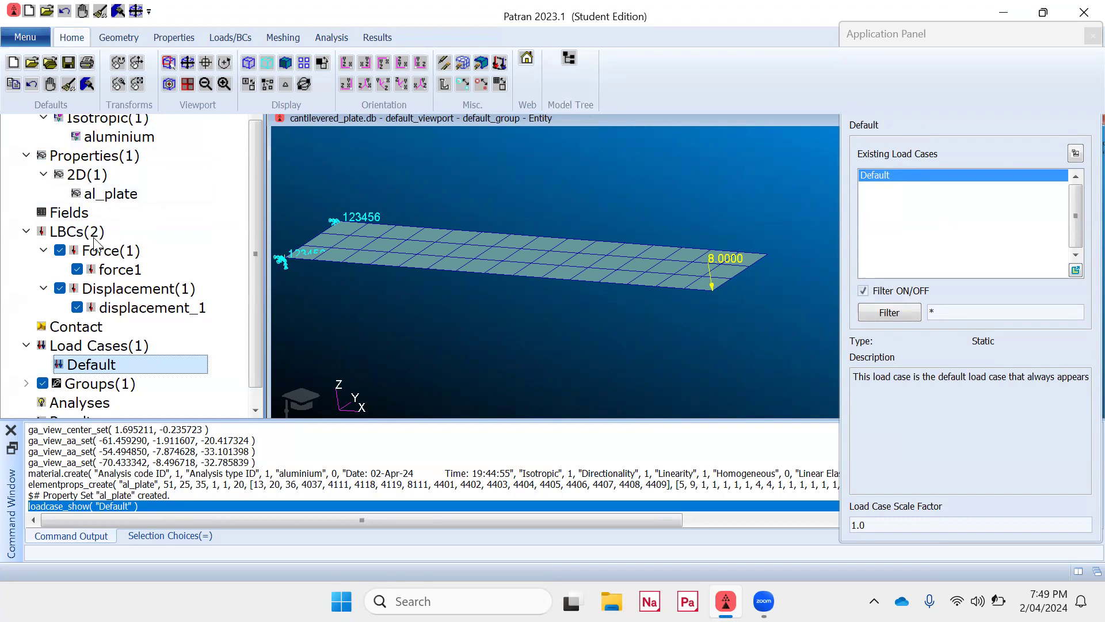
right_click(110, 193)
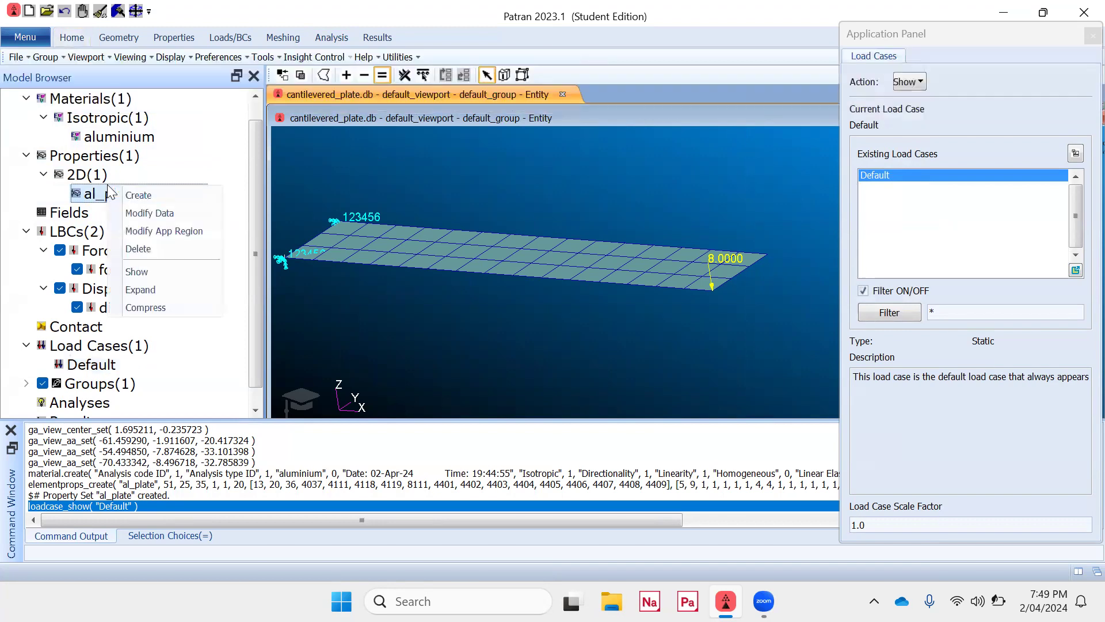
left_click(164, 197)
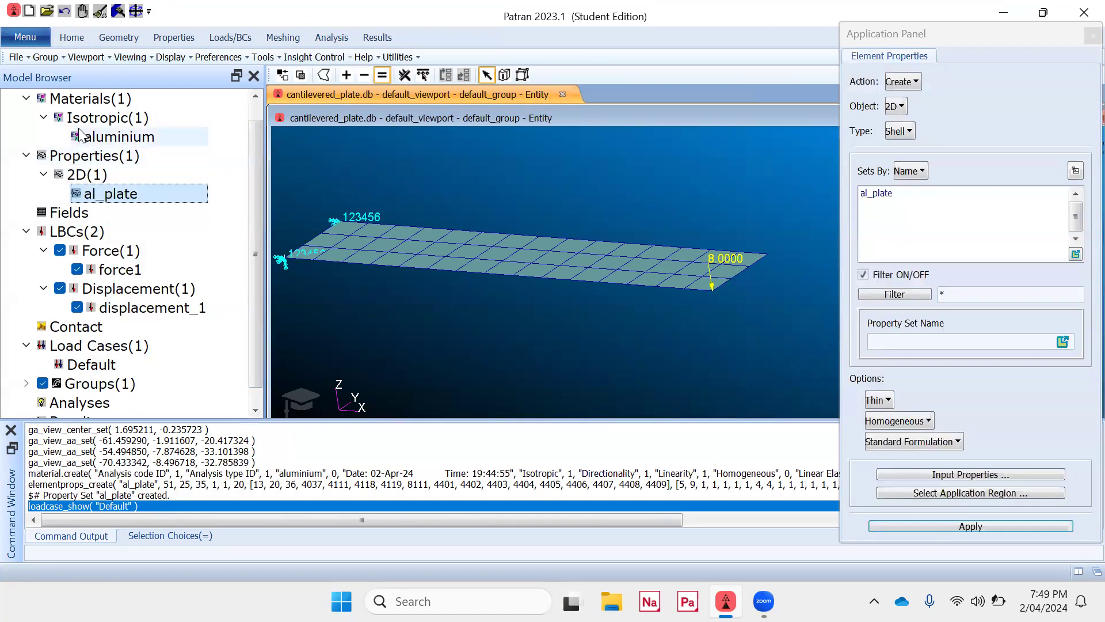
scroll(259, 188, "up", 1)
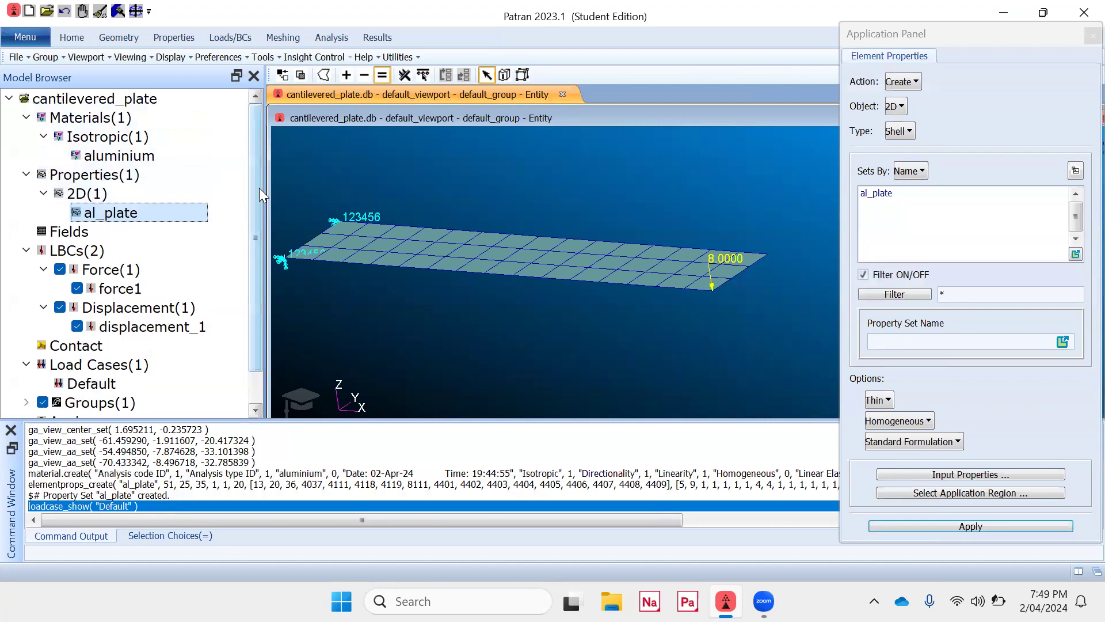
- Create a full-run analysis of the entire model, confirm the linear static solution type, and submit the cantilevered_plate job
right_click(81, 123)
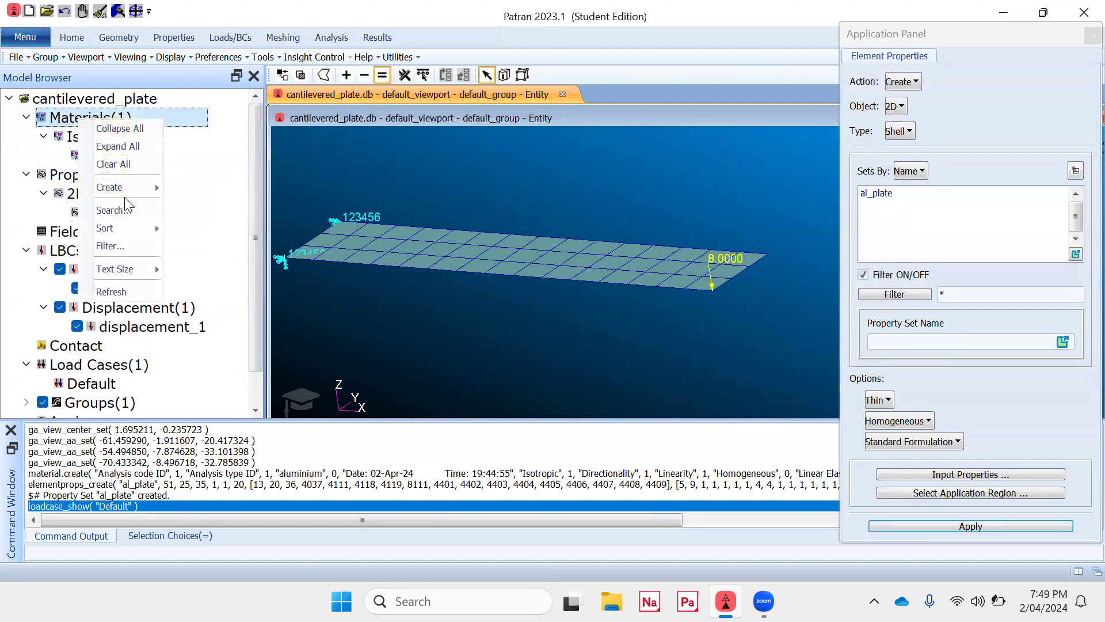
mouse_move(134, 185)
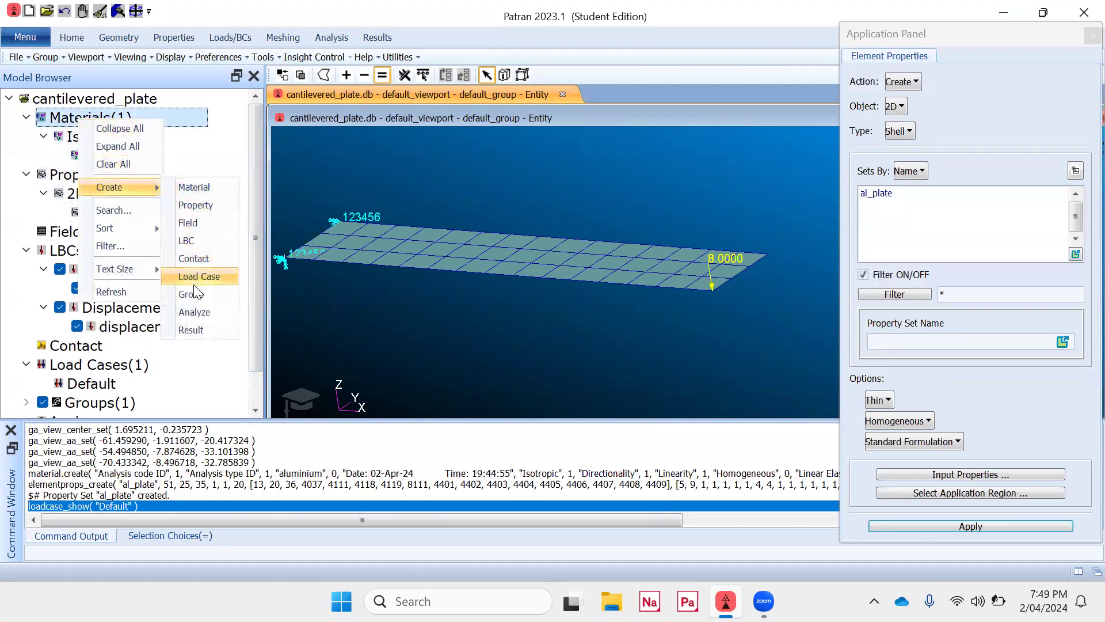
left_click(196, 309)
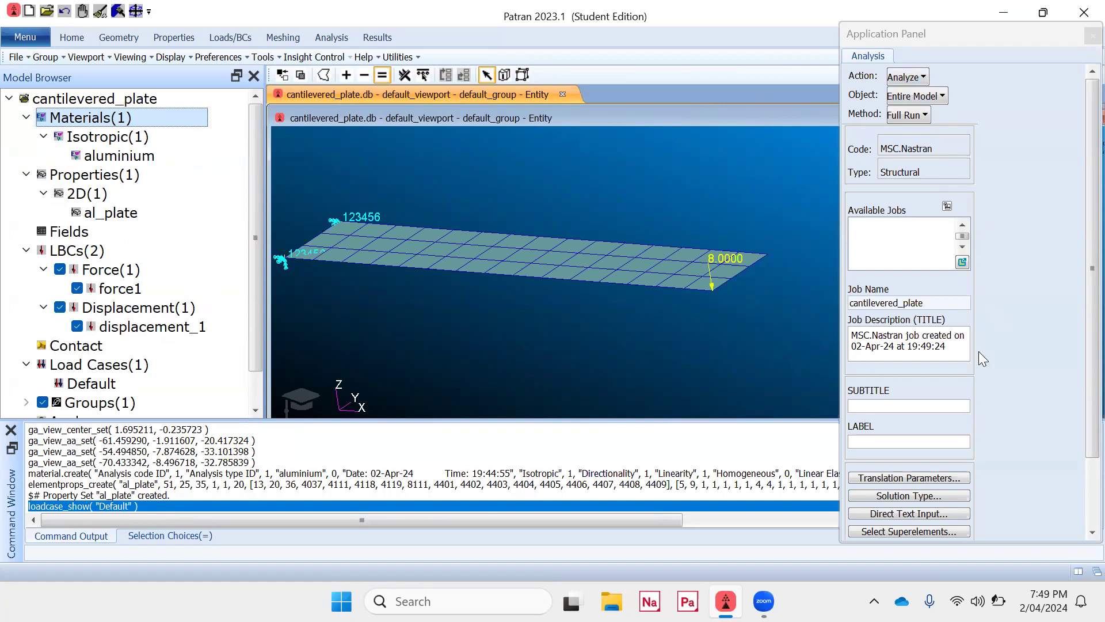
left_click(911, 497)
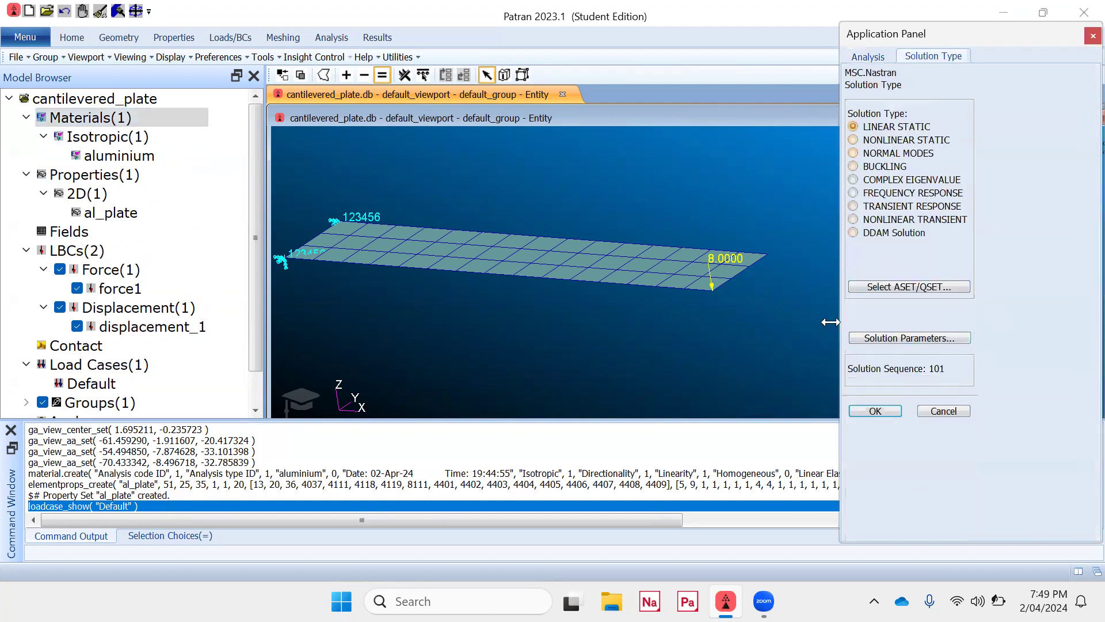
left_click(877, 410)
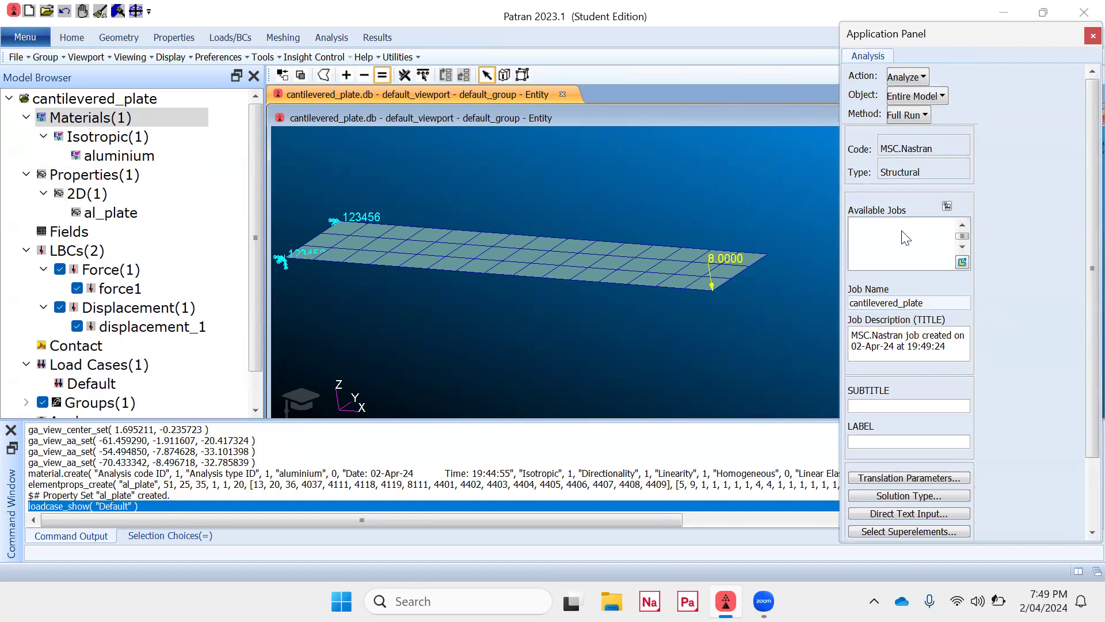
scroll(1077, 313, "down", 3)
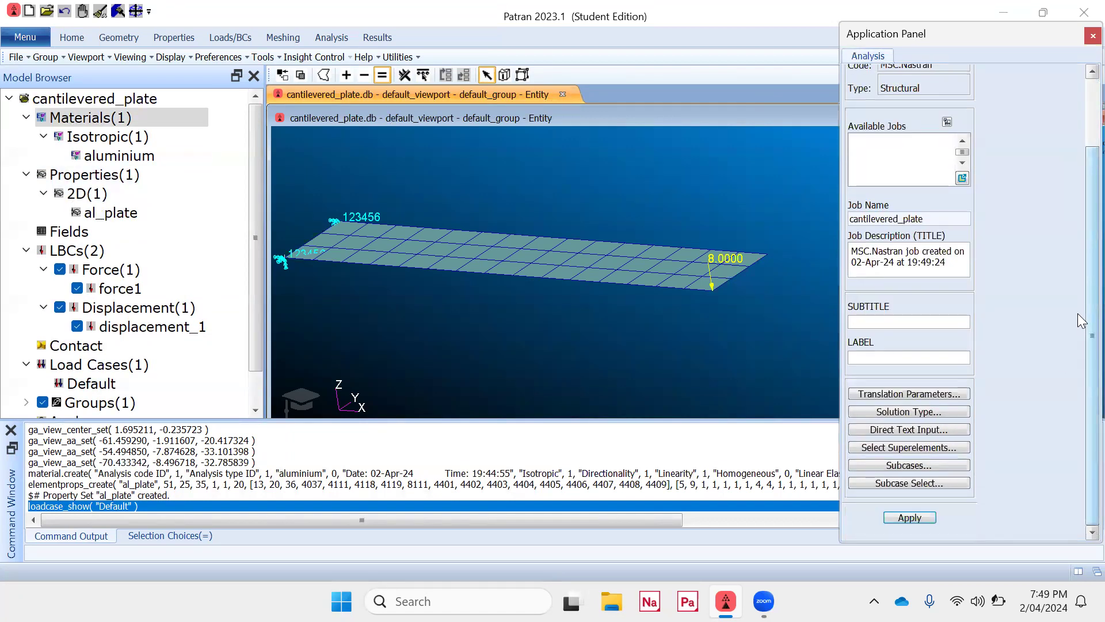
left_click(908, 516)
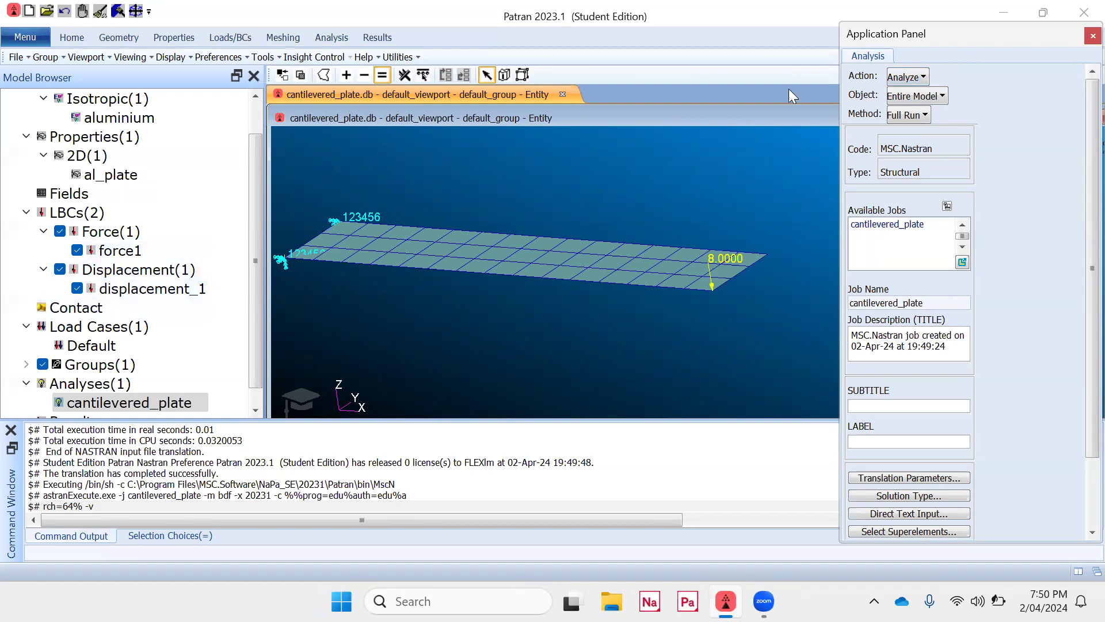
- Access the analysis results by attaching the HDF5 results file cantilevered_plate.h5 to the cantilevered_plate job
left_click(915, 77)
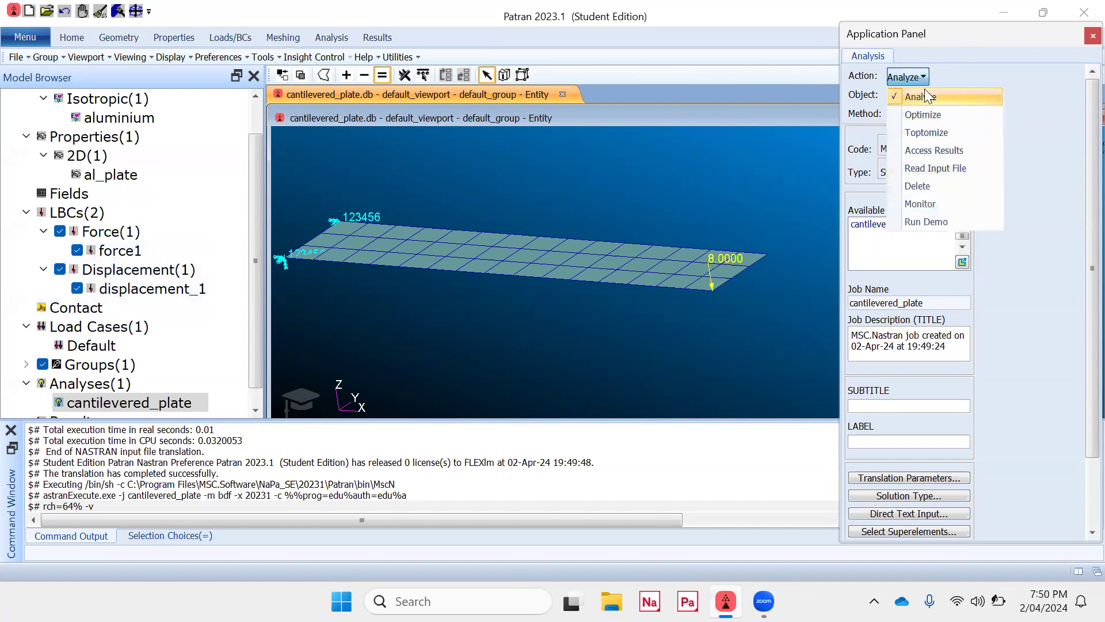
left_click(930, 151)
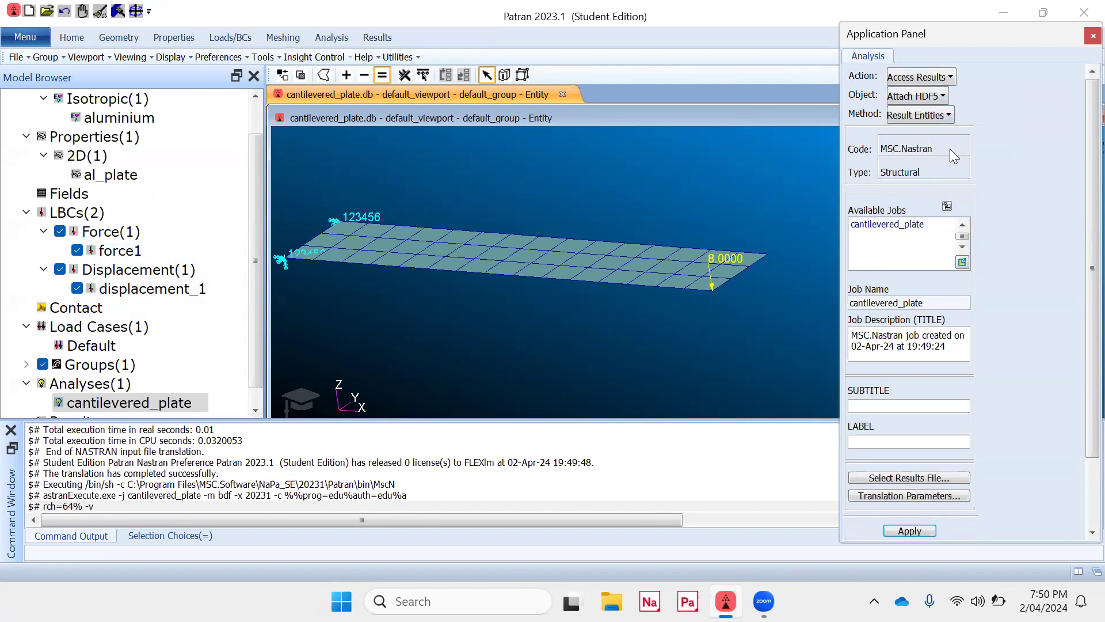
left_click(920, 476)
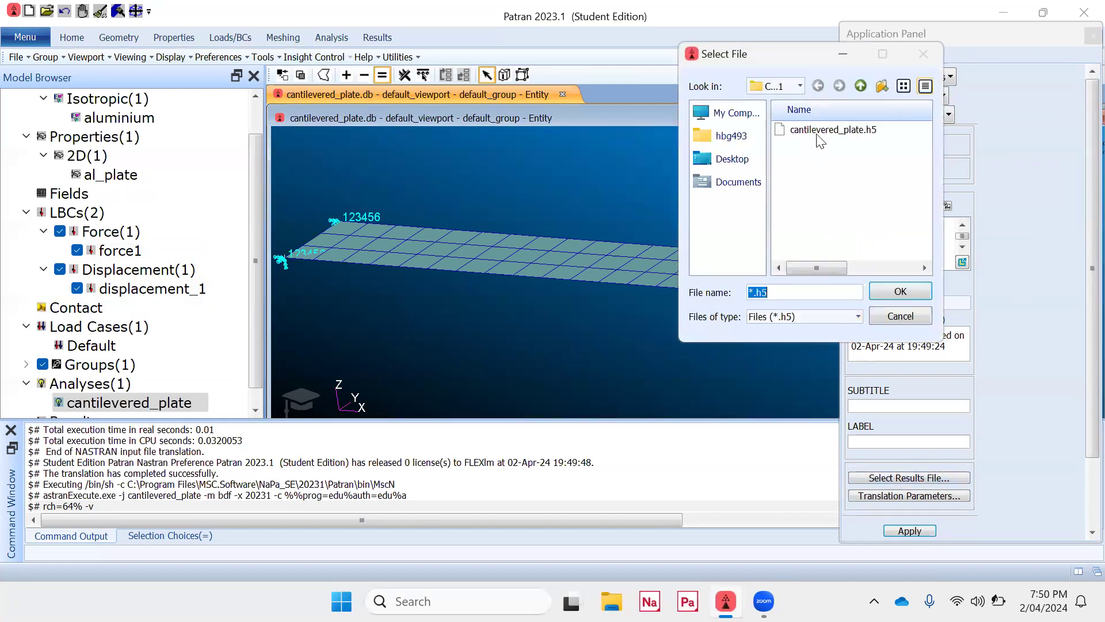
left_click(817, 132)
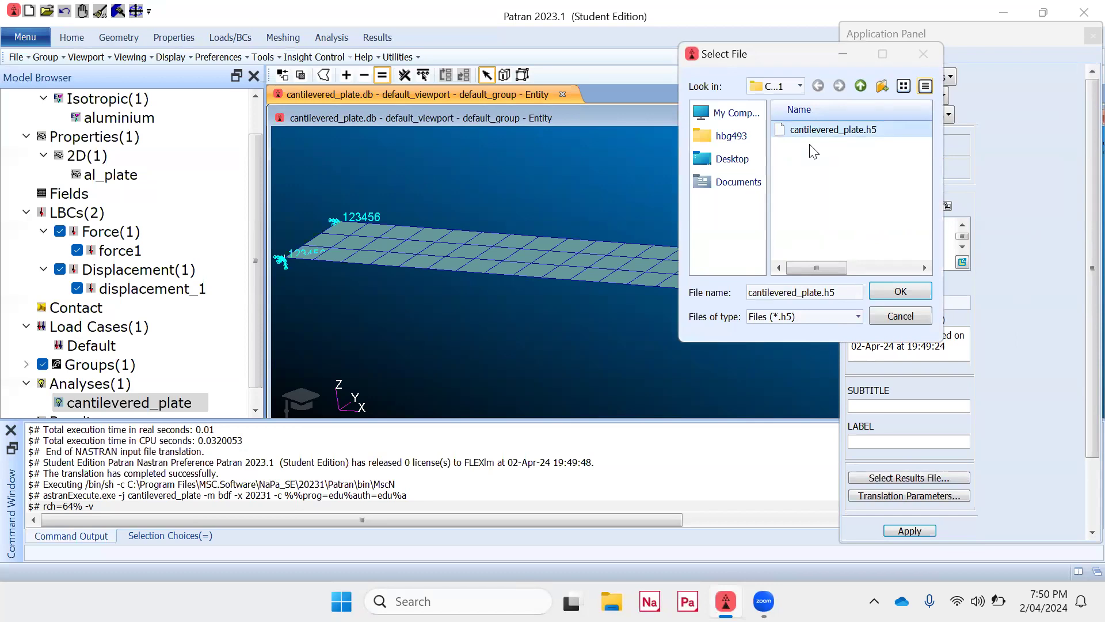
left_click(899, 292)
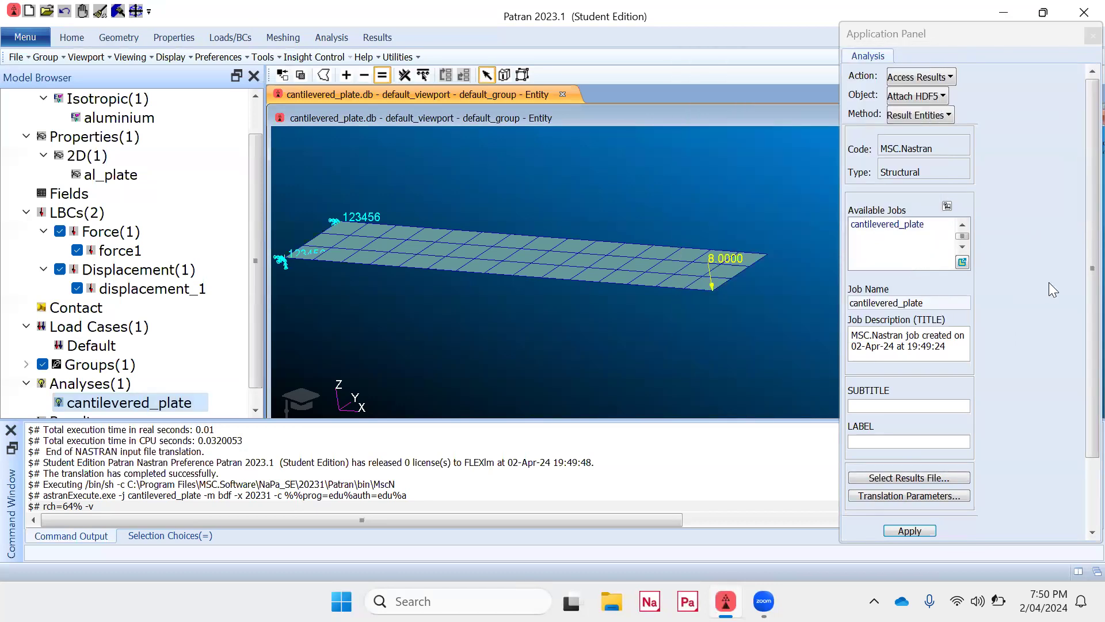
left_click(928, 533)
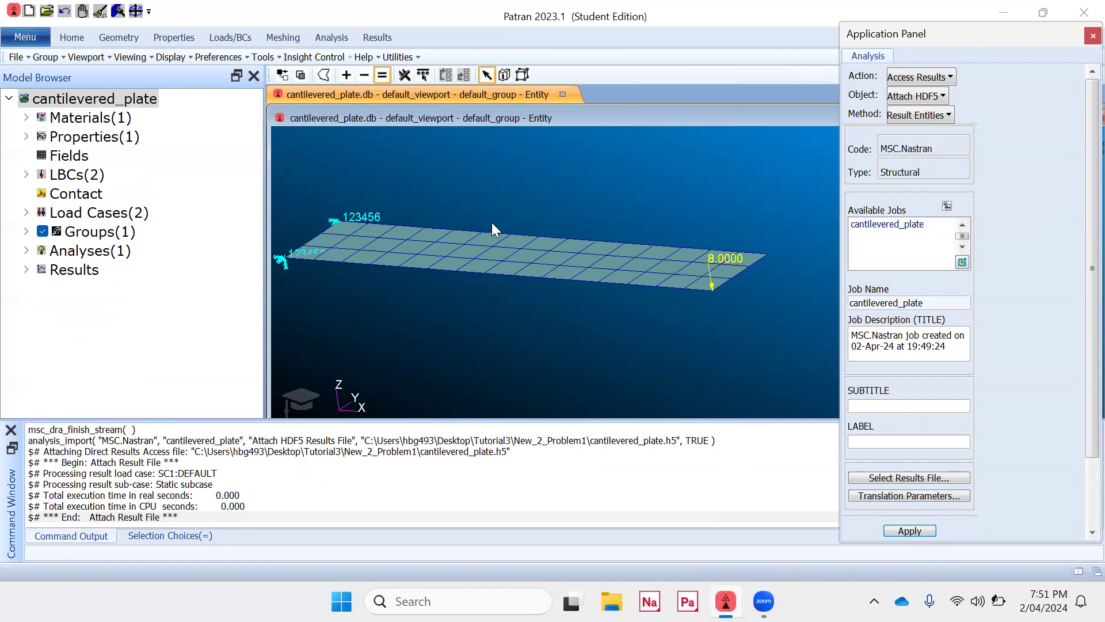
- Create a quick plot of the static subcase's translational displacement deformation without a fringe, and inspect the deformed plate
right_click(76, 138)
mouse_move(143, 209)
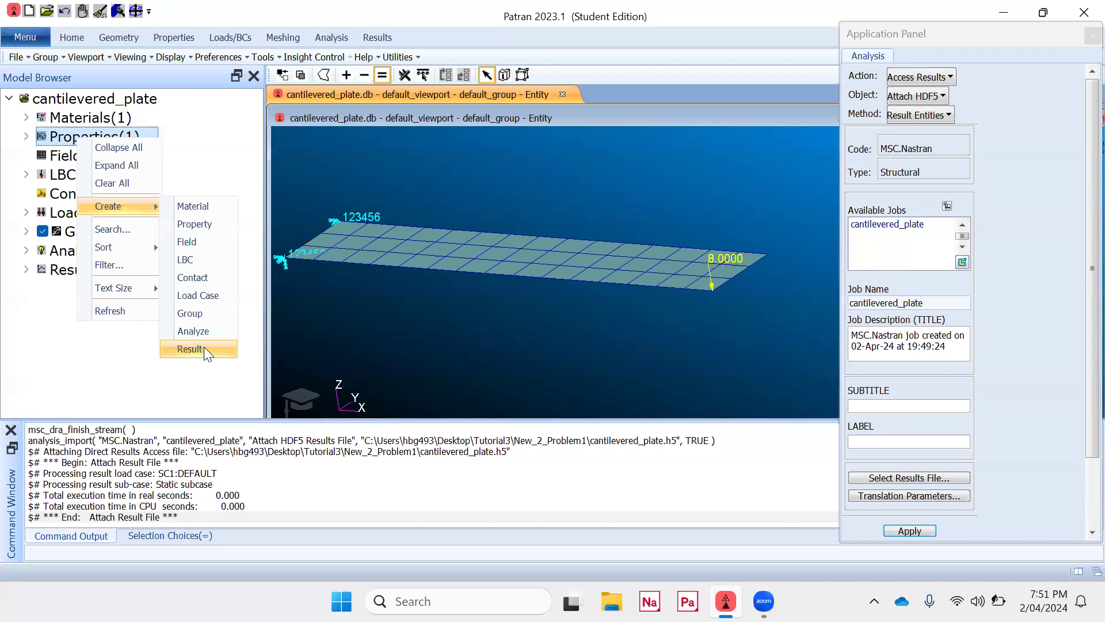
left_click(204, 346)
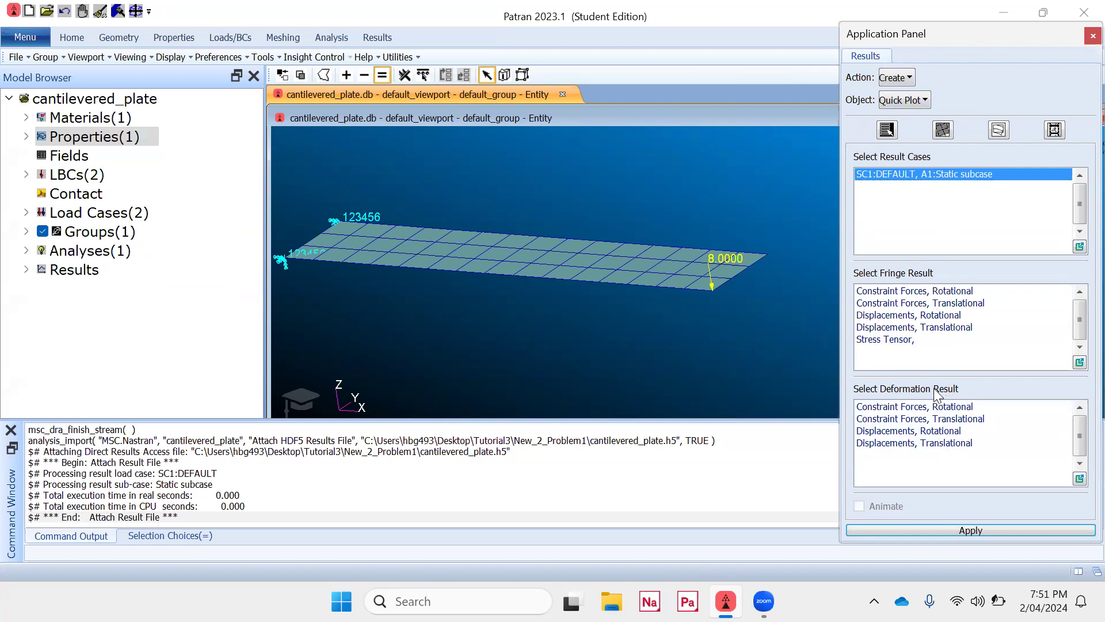
left_click(924, 442)
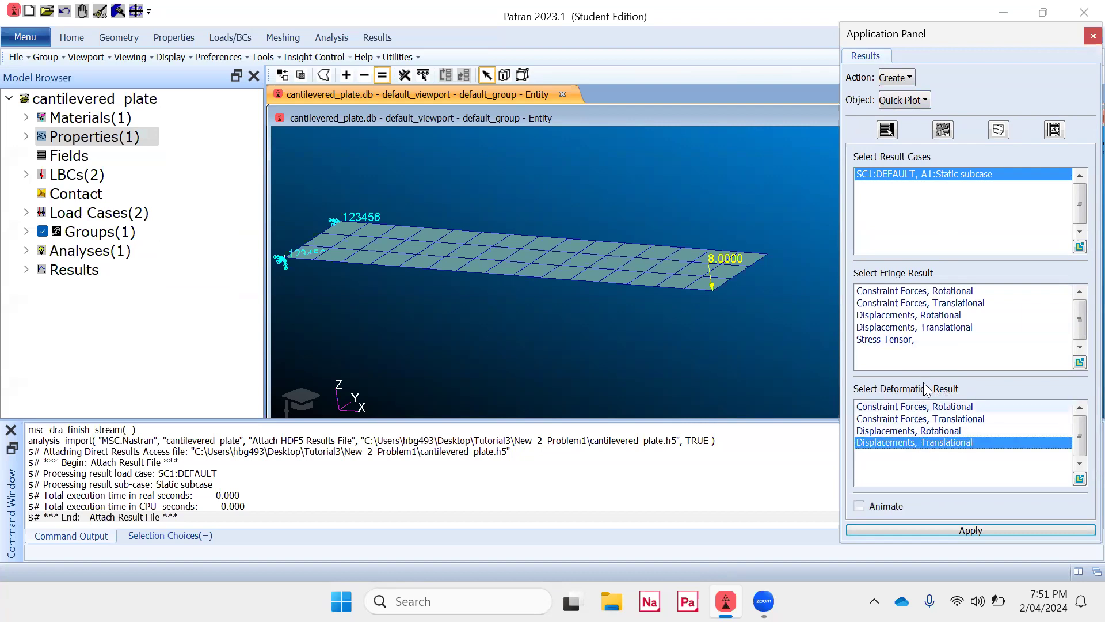
left_click(913, 327)
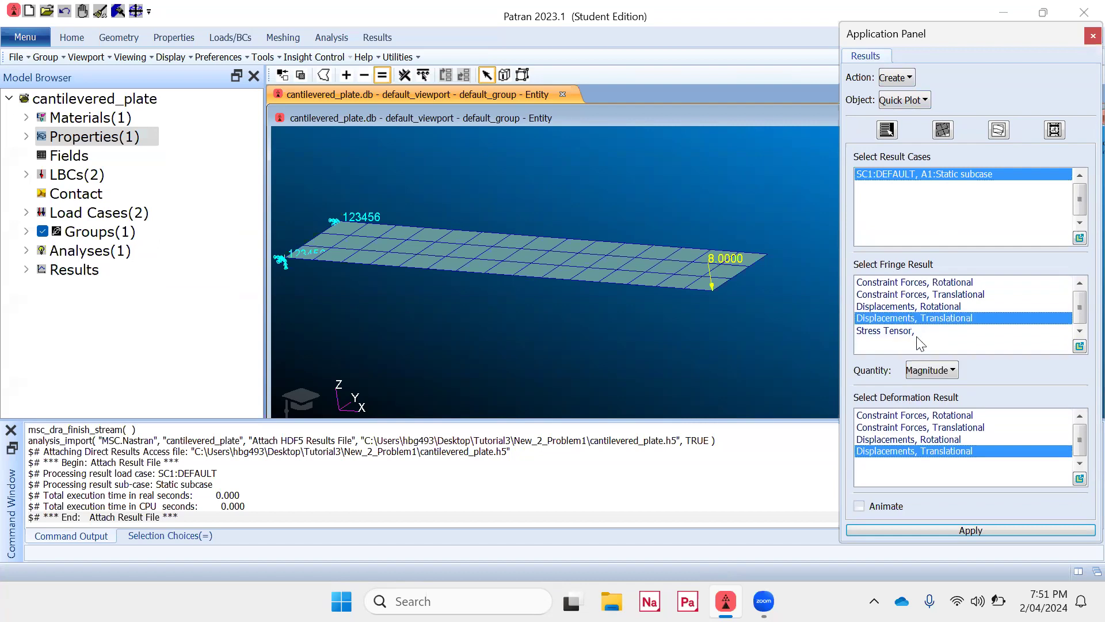
left_click(918, 316)
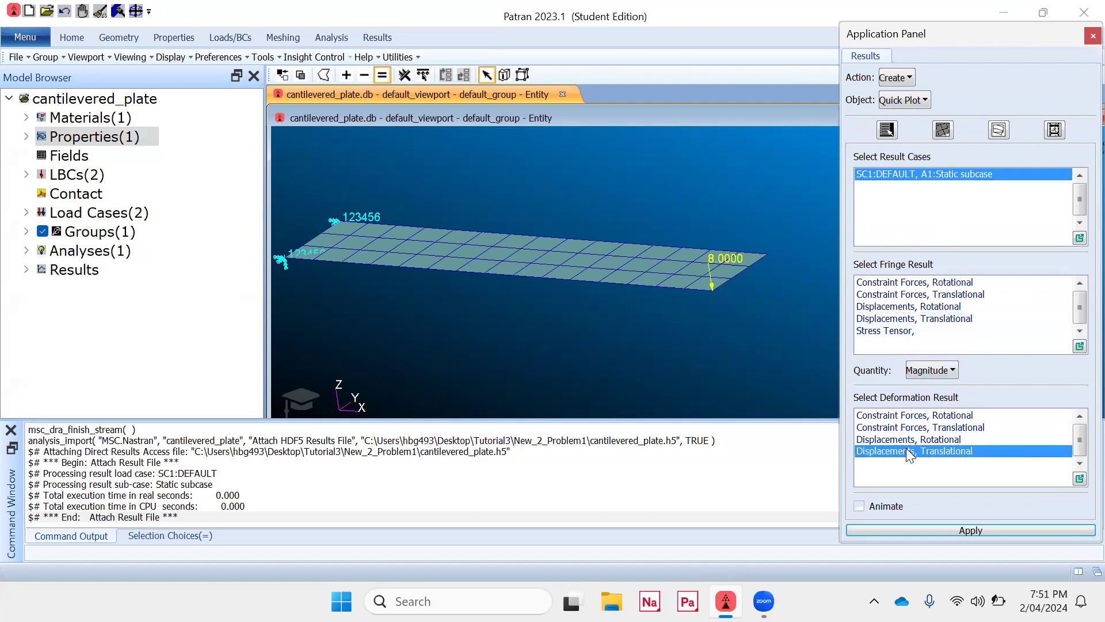
left_click(960, 529)
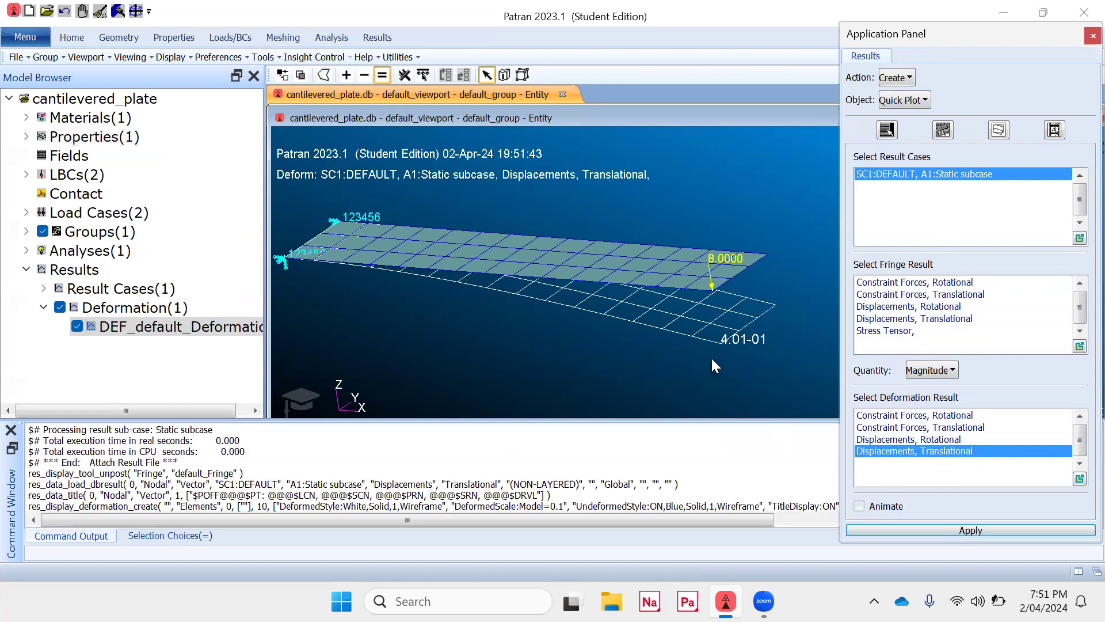
mouse_move(611, 350)
middle_mouse_down()
mouse_move(635, 349)
mouse_move(611, 357)
middle_mouse_up()
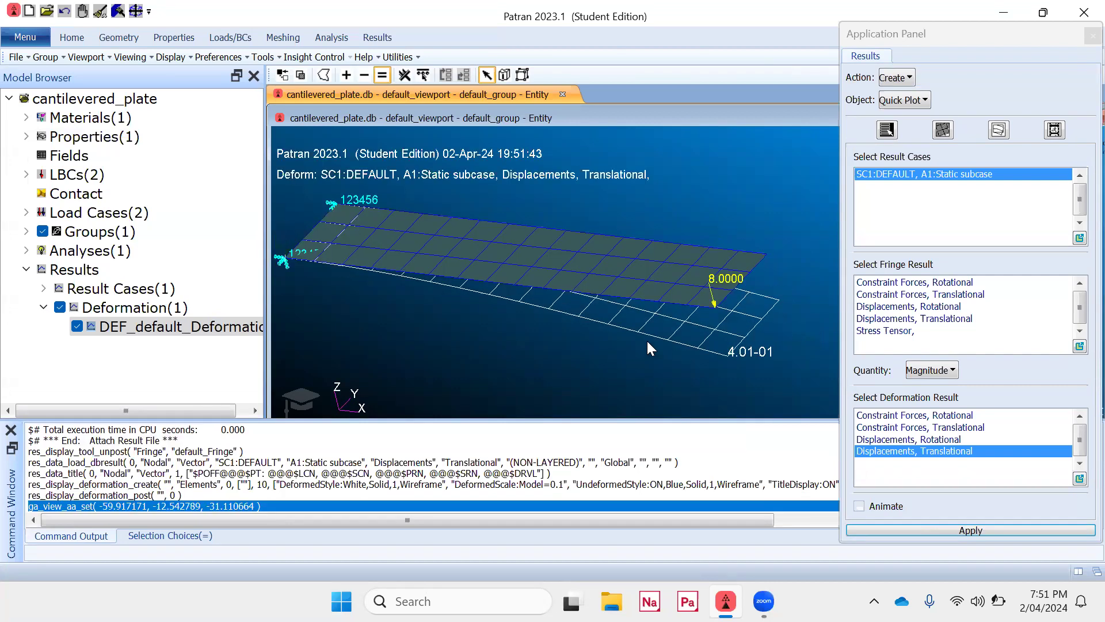
middle_click_drag(661, 343, 663, 329)
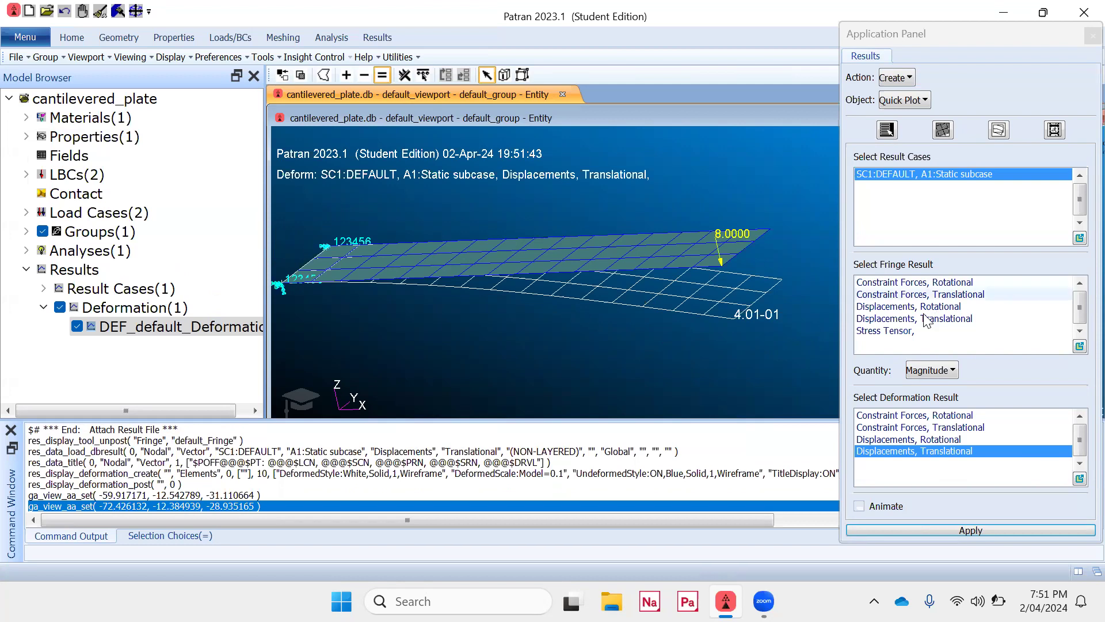
- Plot the X Component of the Stress Tensor as a fringe on the translationally deformed plate and inspect the stress distribution
left_click(887, 330)
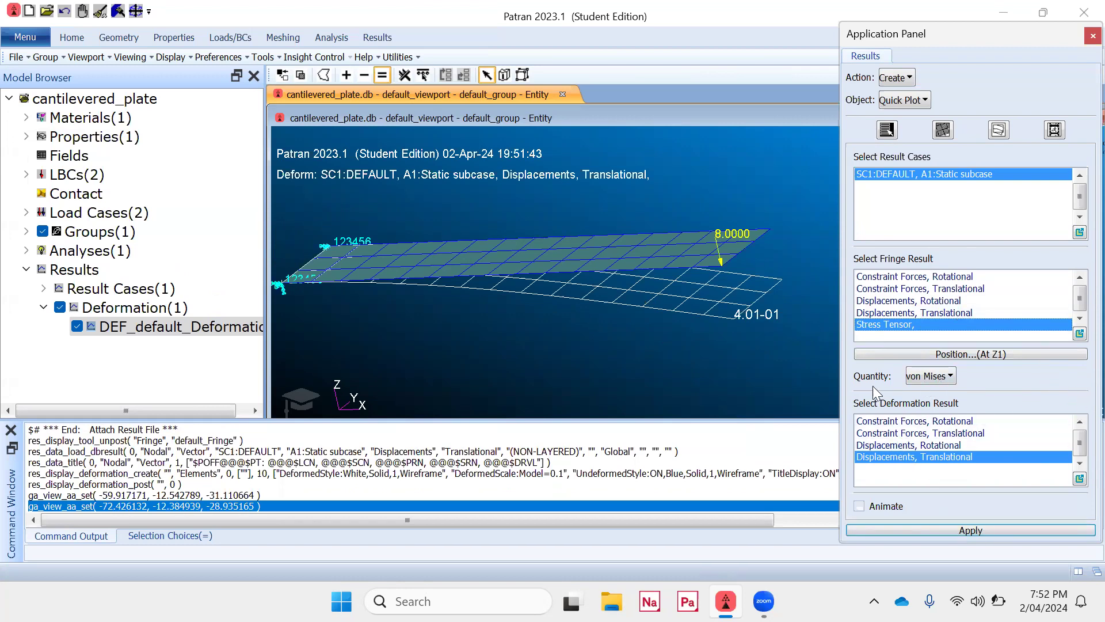
left_click(938, 380)
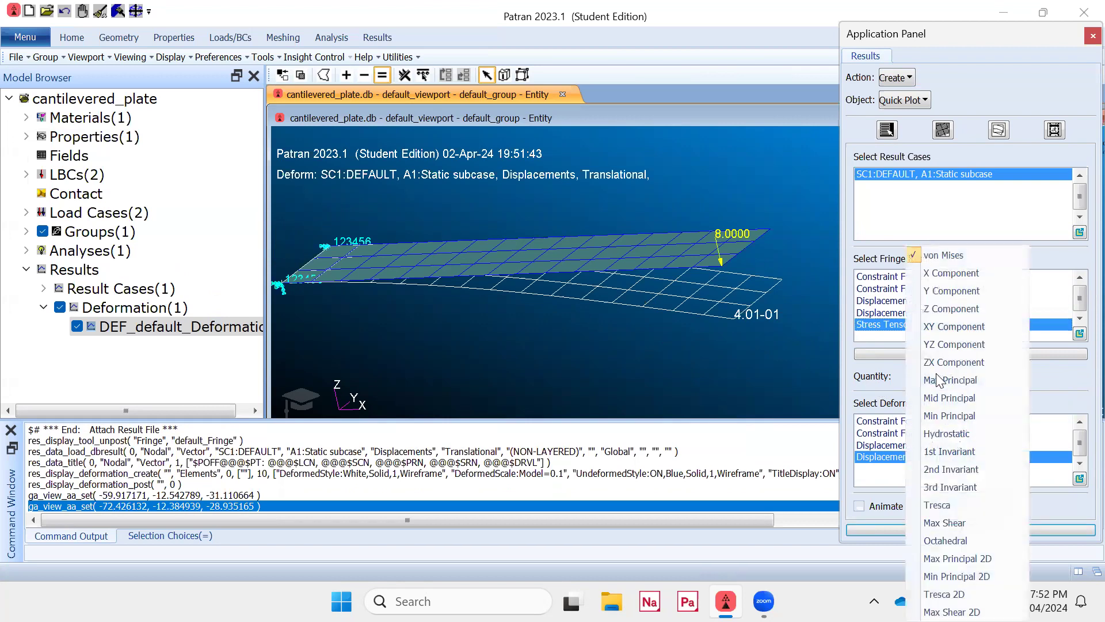
left_click(944, 273)
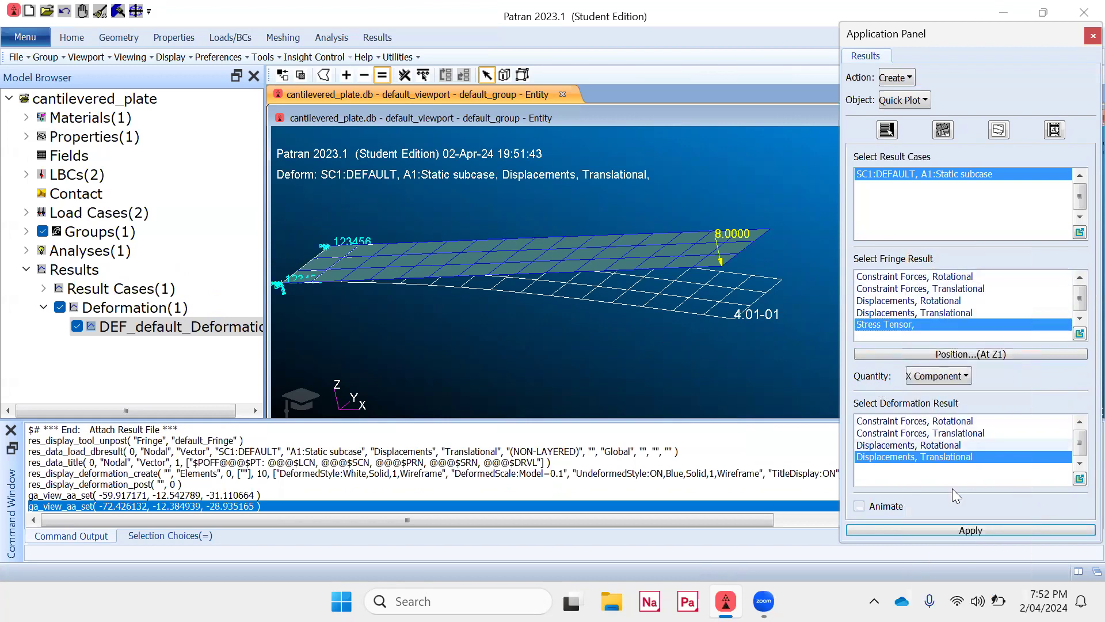
left_click(970, 530)
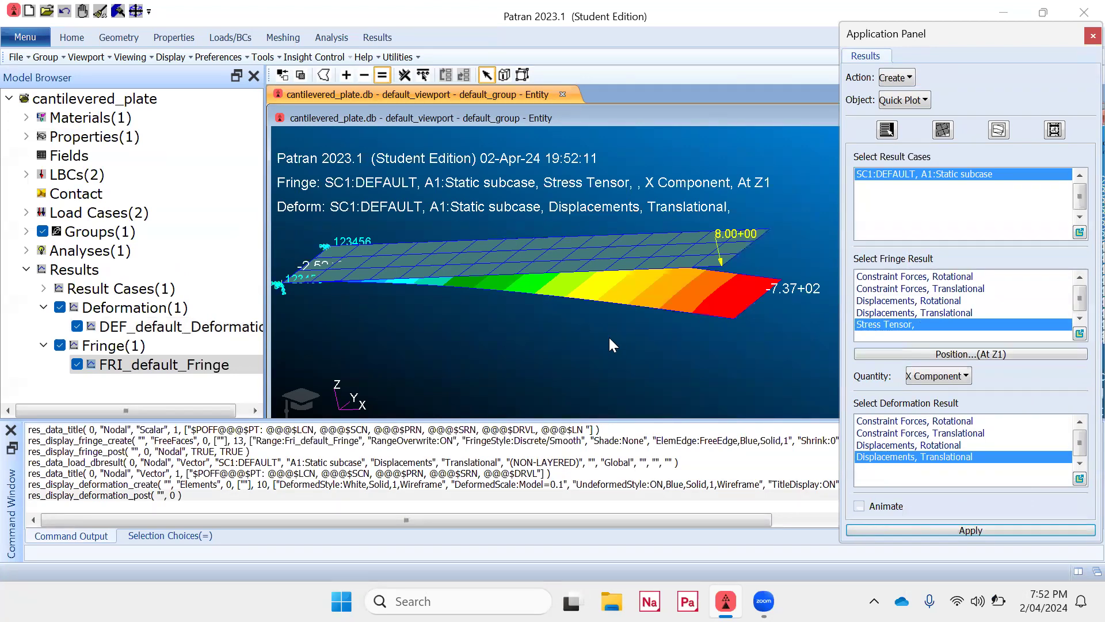
scroll(515, 290, "up", 1)
mouse_move(515, 290)
middle_mouse_down()
mouse_move(523, 299)
mouse_move(506, 294)
middle_mouse_up()
middle_click_drag(573, 317, 574, 316)
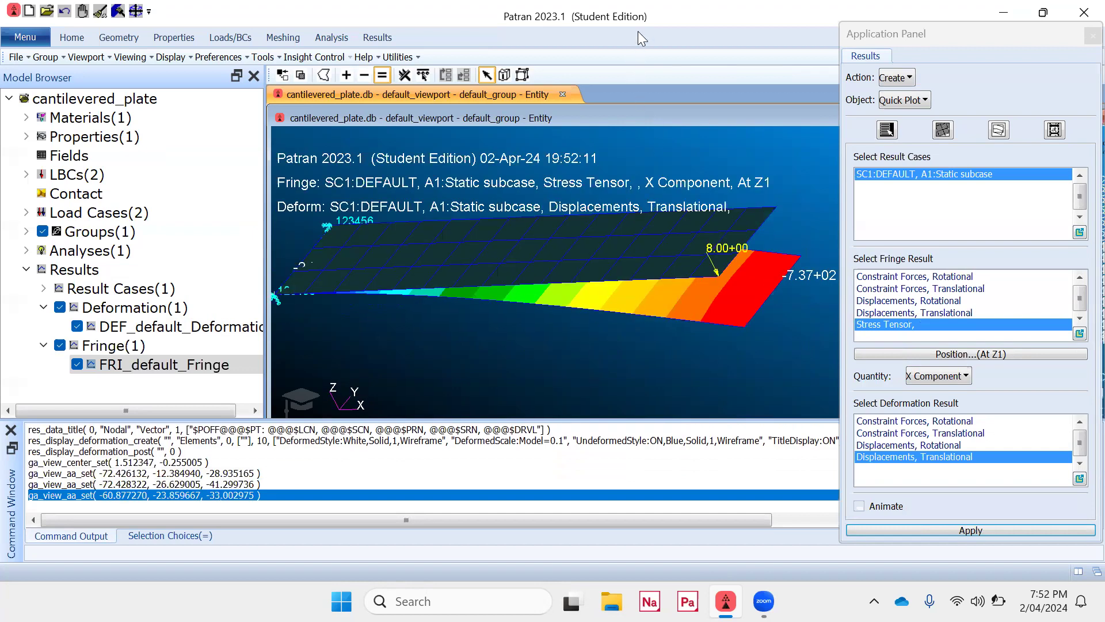